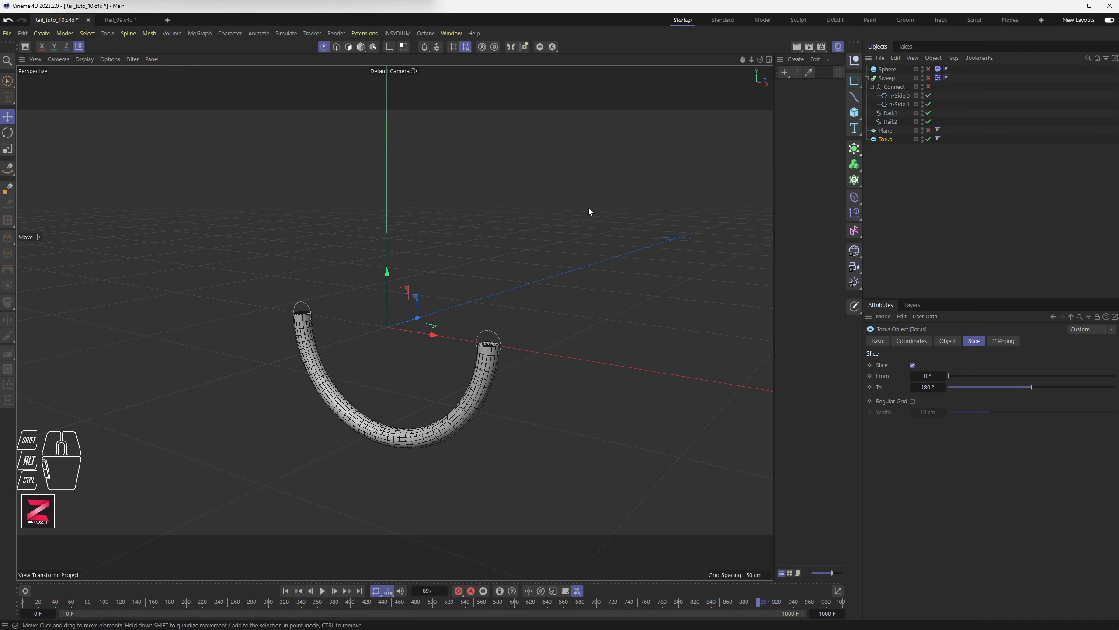
- Add a Cloner to the scene and nest the half Torus inside it as the object to clone
scroll(468, 308, "down", 10)
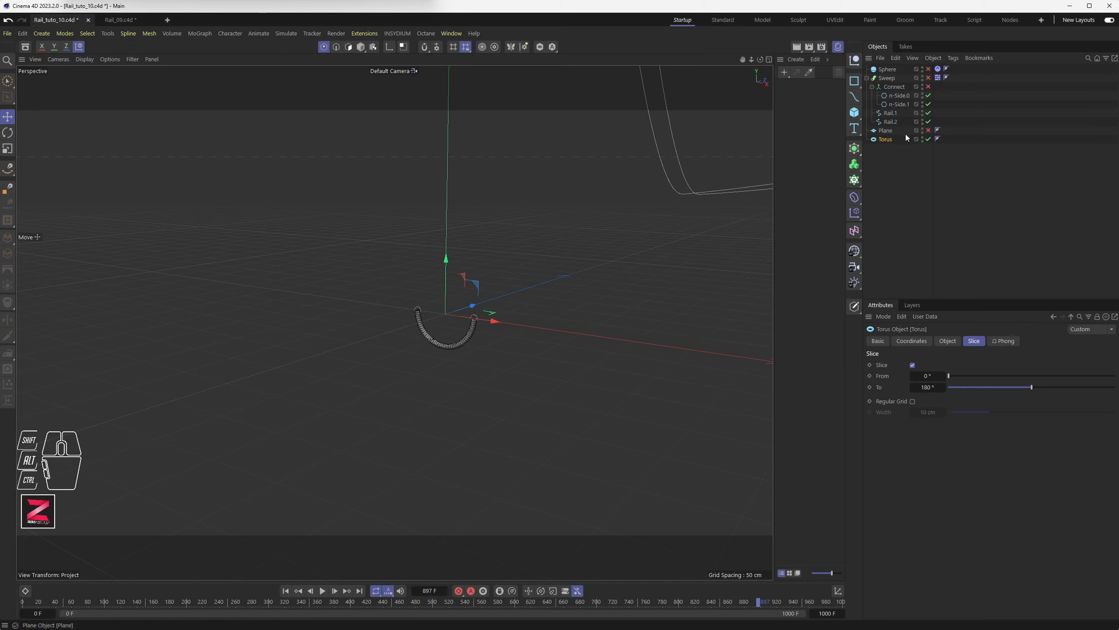
left_click(897, 179)
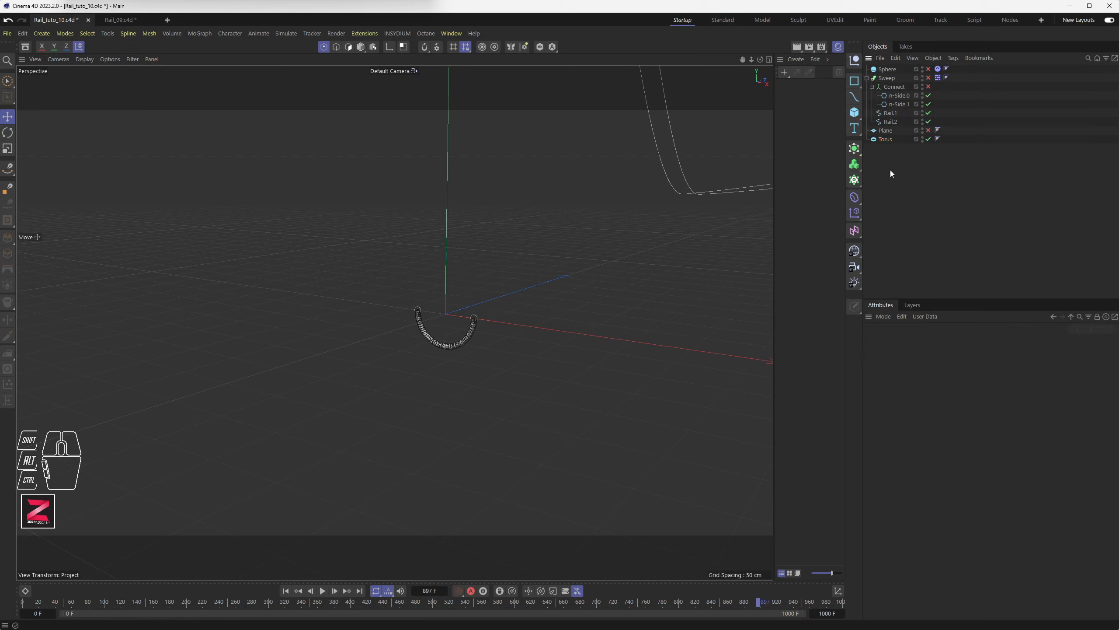
scroll(555, 224, "down", 6)
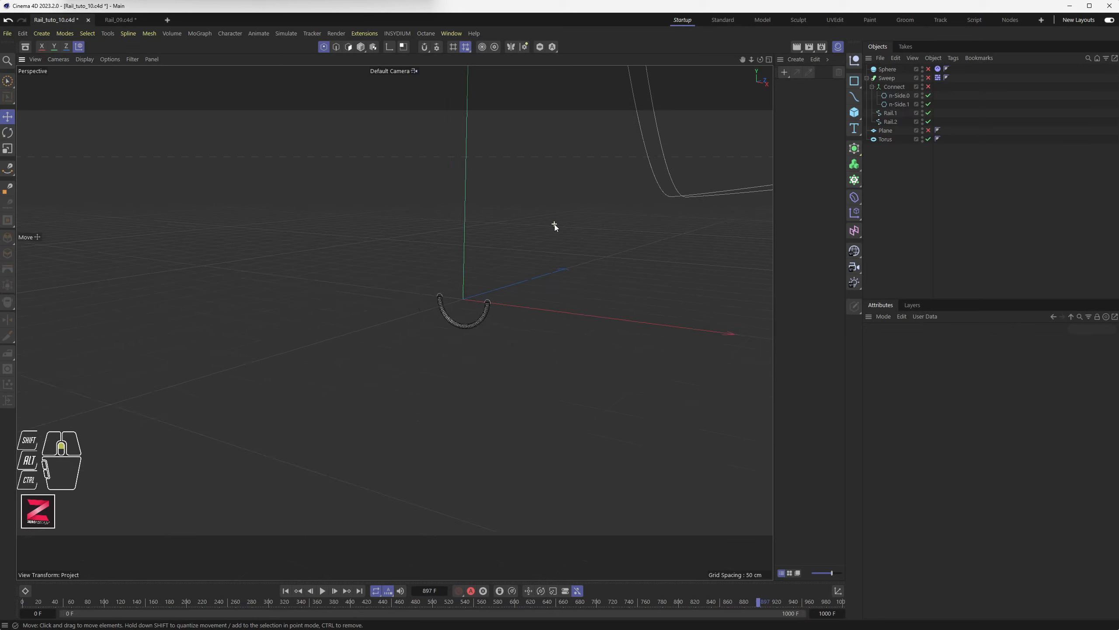
middle_click_drag(602, 202, 406, 291, "alt")
scroll(406, 290, "down", 4, "alt")
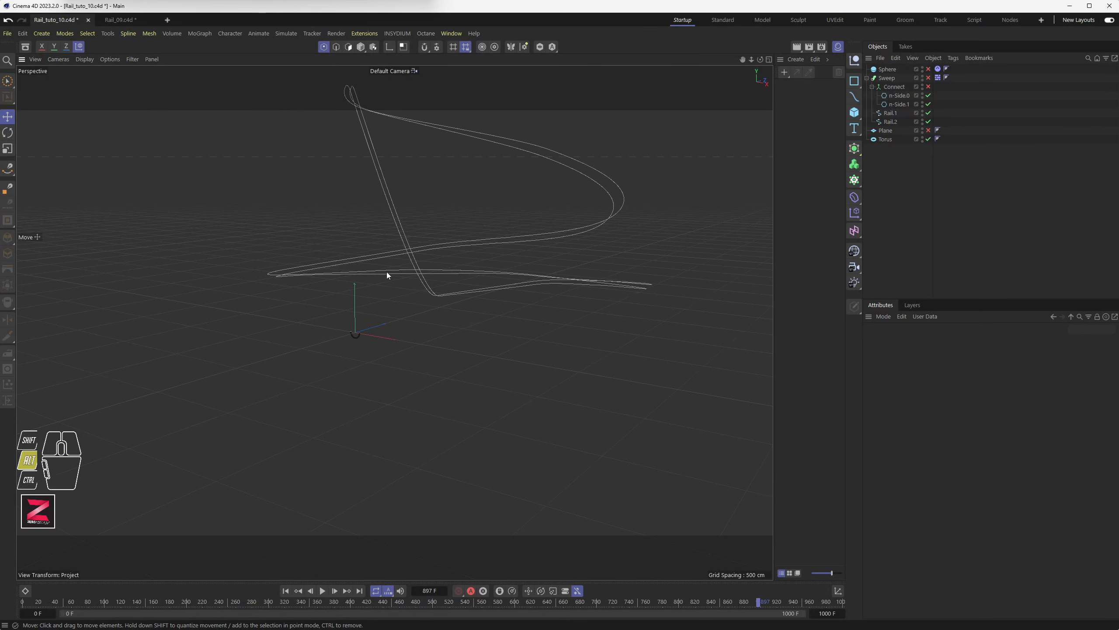
left_click_drag(387, 270, 386, 286, "alt")
left_click_drag(459, 319, 507, 287, "alt")
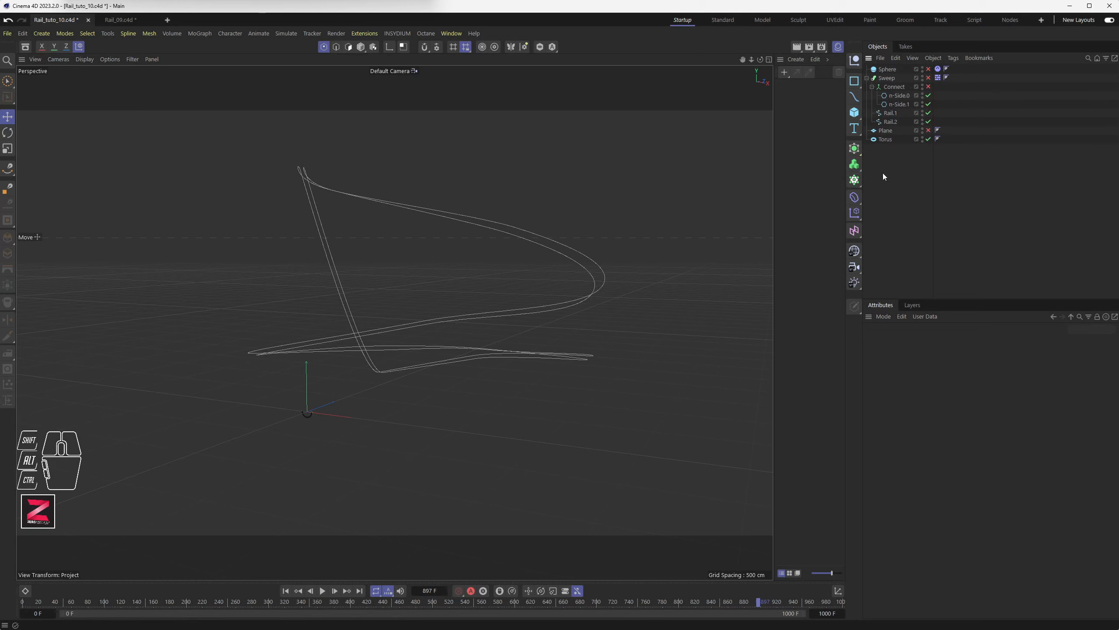
left_click(854, 179)
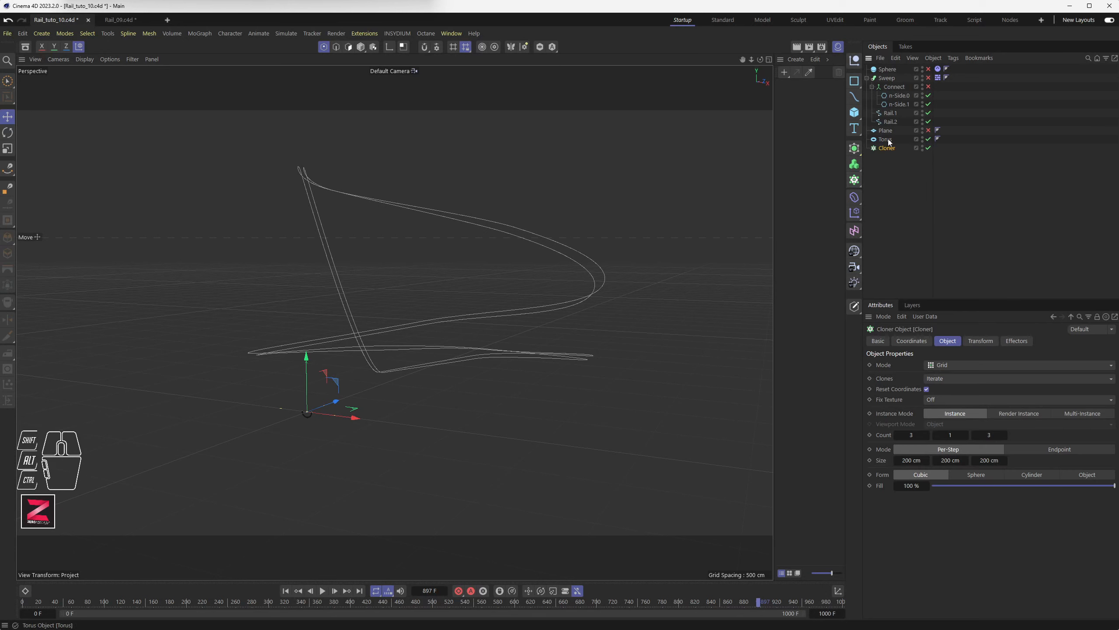
left_click_drag(886, 139, 892, 150)
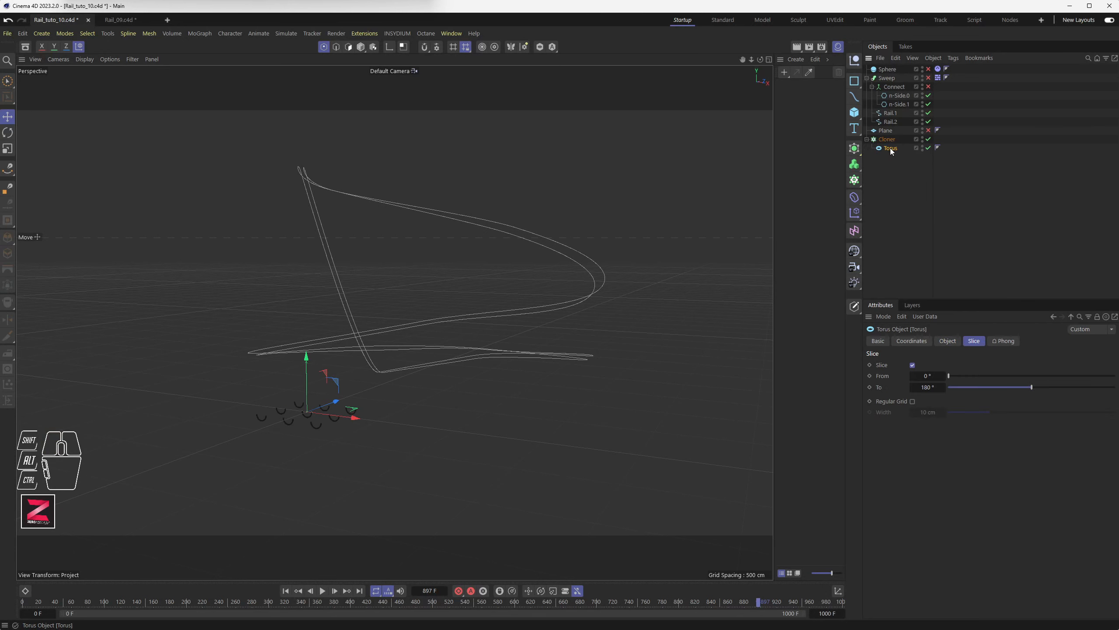
- Set the Cloner's mode to Object and assign the Rail.1 spline as the object that the clones follow
scroll(319, 427, "up", 10)
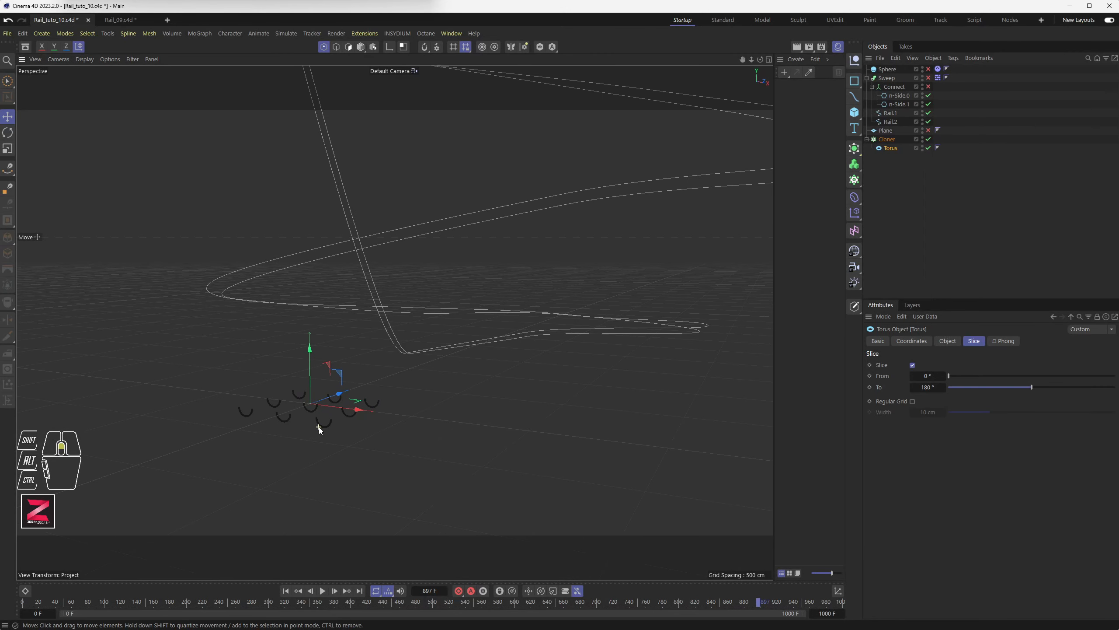
scroll(318, 426, "down", 8)
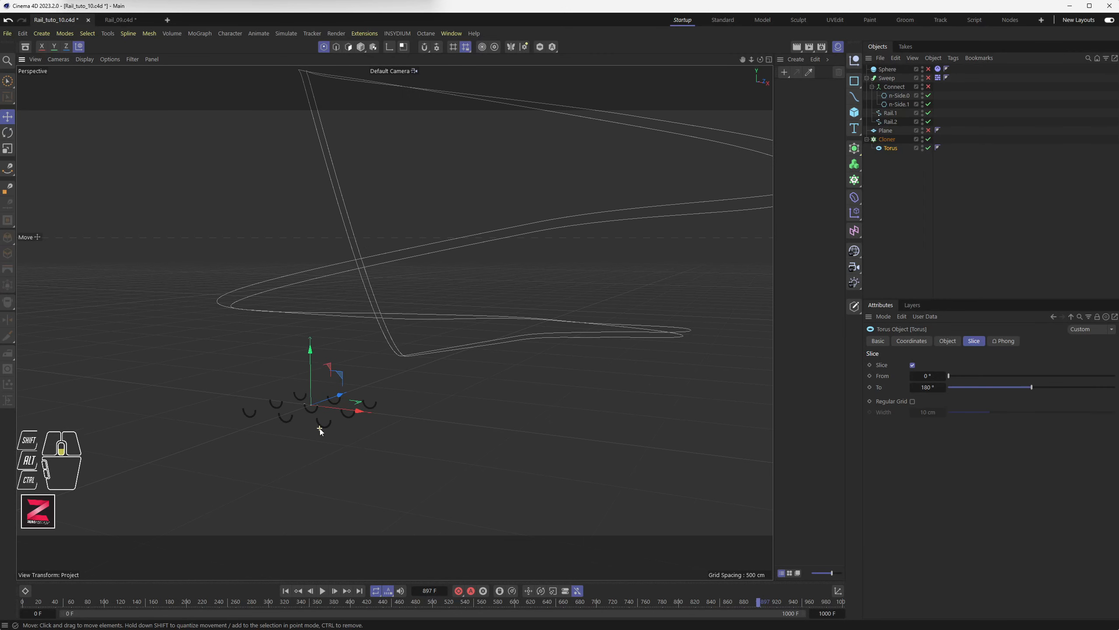
left_click(888, 138)
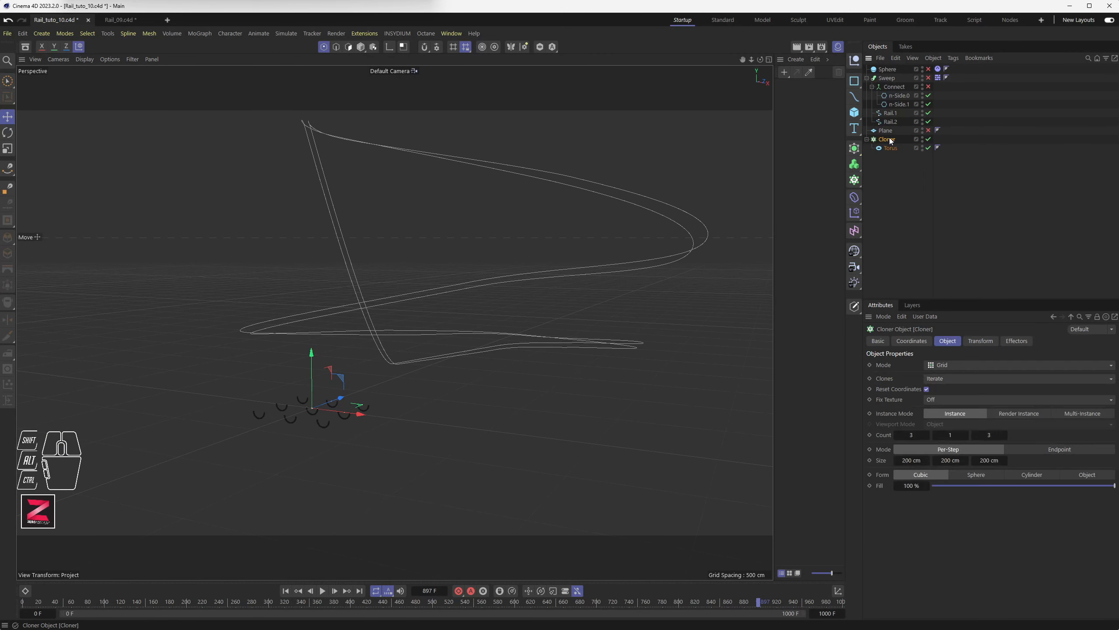
left_click(939, 366)
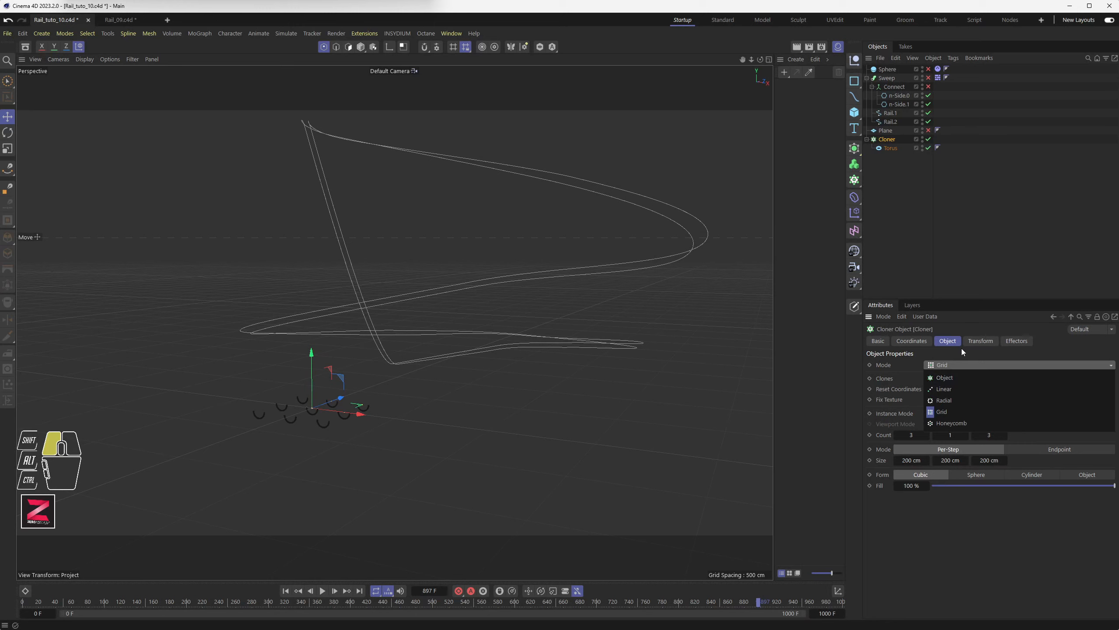
left_click(944, 378)
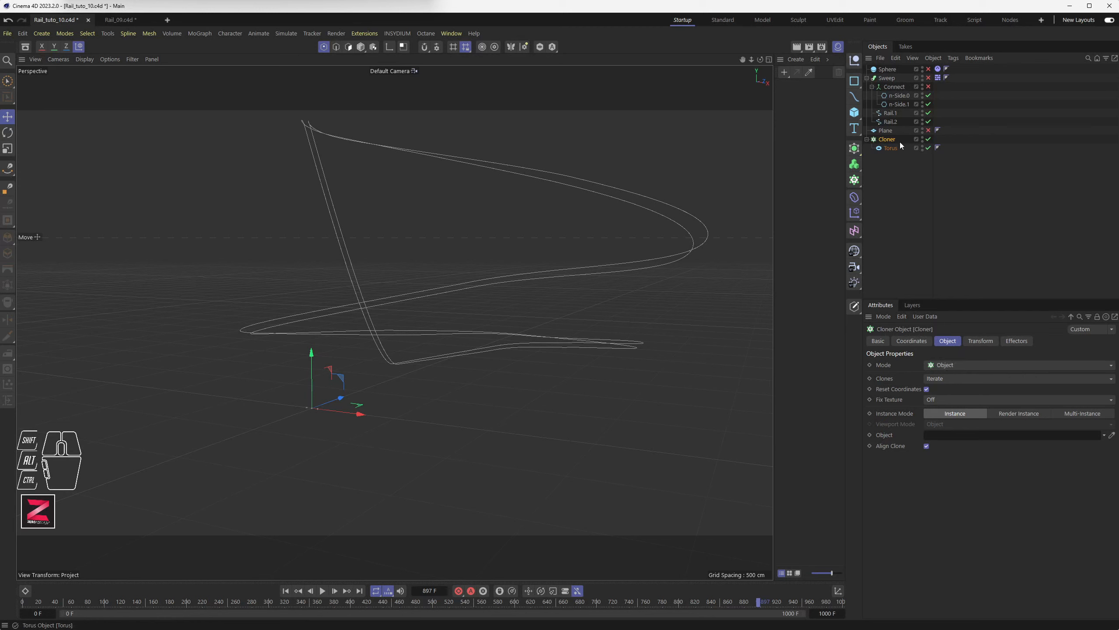
left_click_drag(891, 113, 960, 382)
left_click_drag(944, 436, 943, 435)
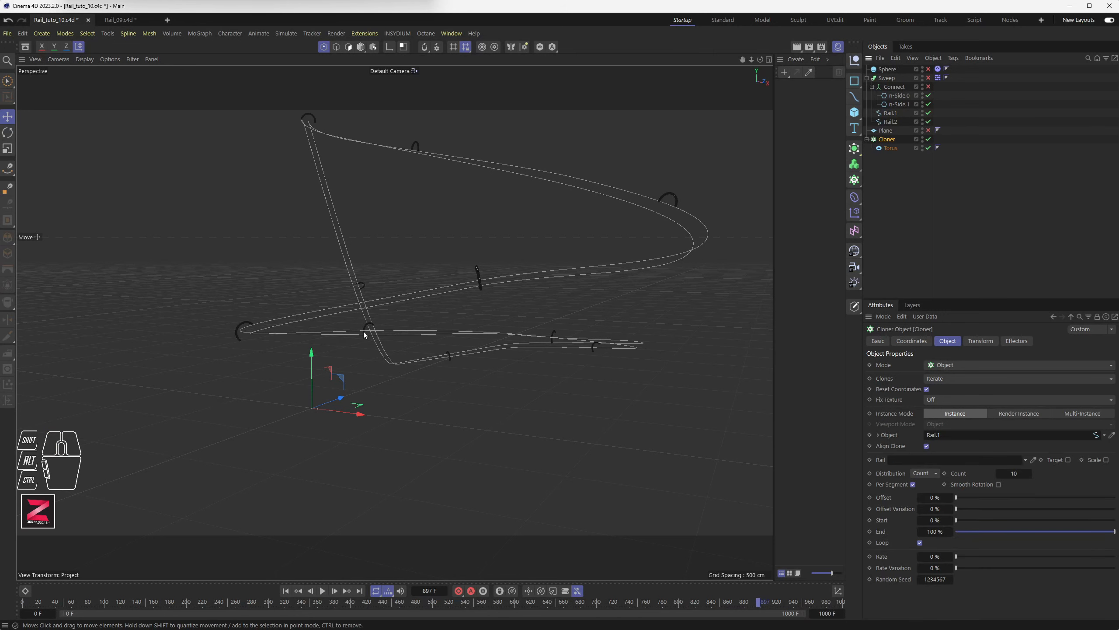
- Enable the Sweep and its Connect object, and check how the torus clones sit against the tubular rails
scroll(364, 330, "up", 6)
scroll(358, 337, "up", 3)
scroll(364, 325, "up", 3)
mouse_move(609, 219)
left_mouse_down("alt")
mouse_move(637, 220)
mouse_move(618, 220)
left_mouse_up("alt")
left_click(928, 79)
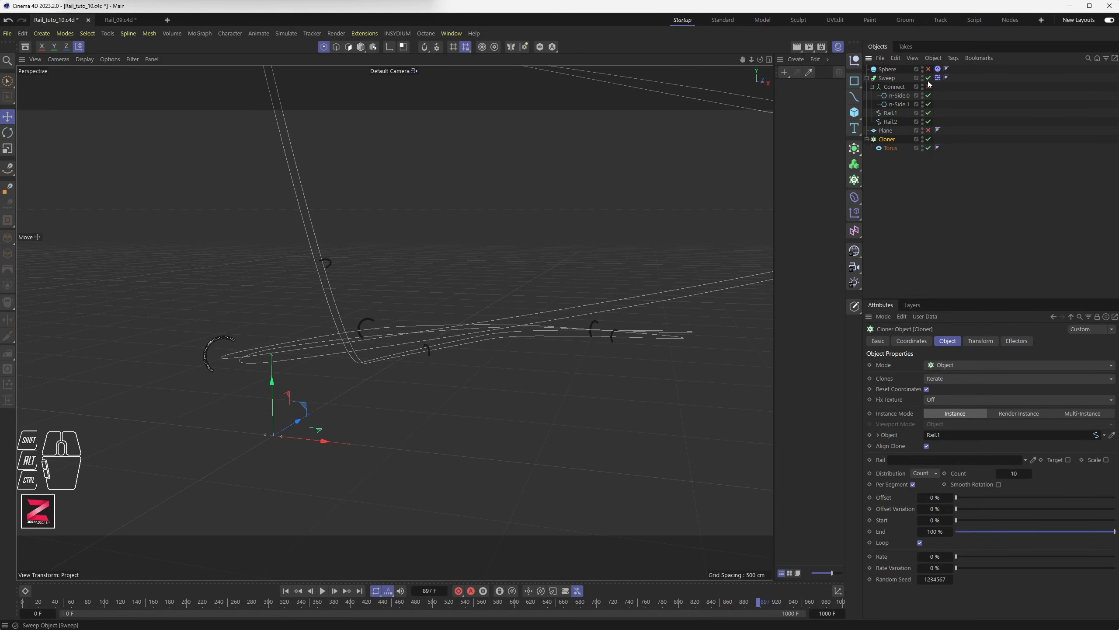
left_click_drag(419, 305, 323, 320, "alt")
middle_click_drag(642, 199, 534, 248, "alt")
scroll(534, 248, "up", 4)
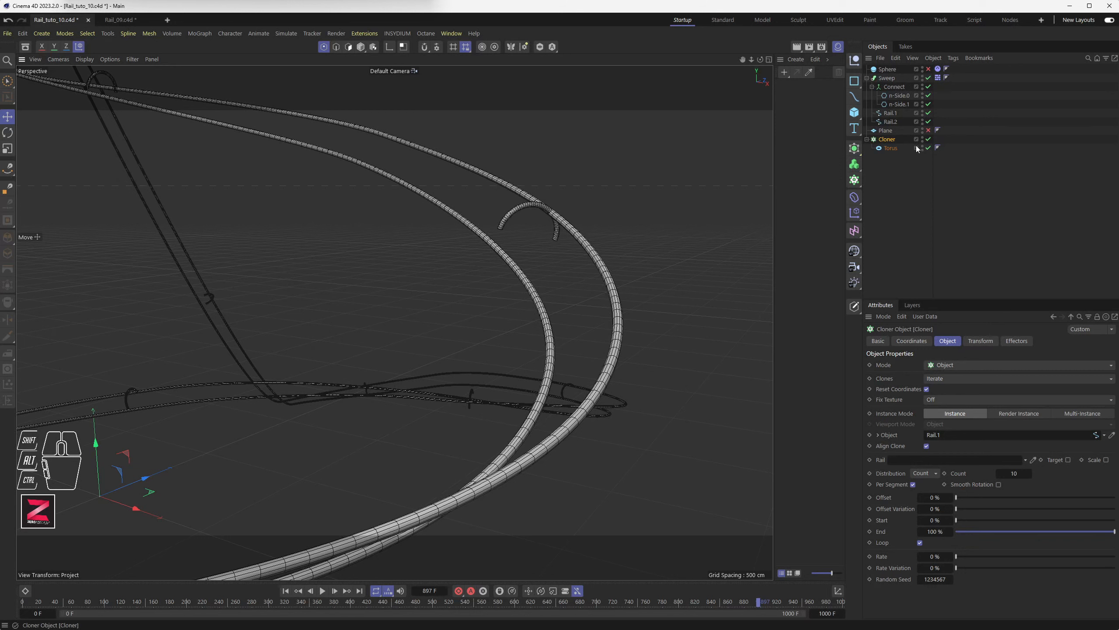
- Assign the Rail.2 spline as the Cloner's rail and check the clones' orientation on the track up close
left_click(907, 353)
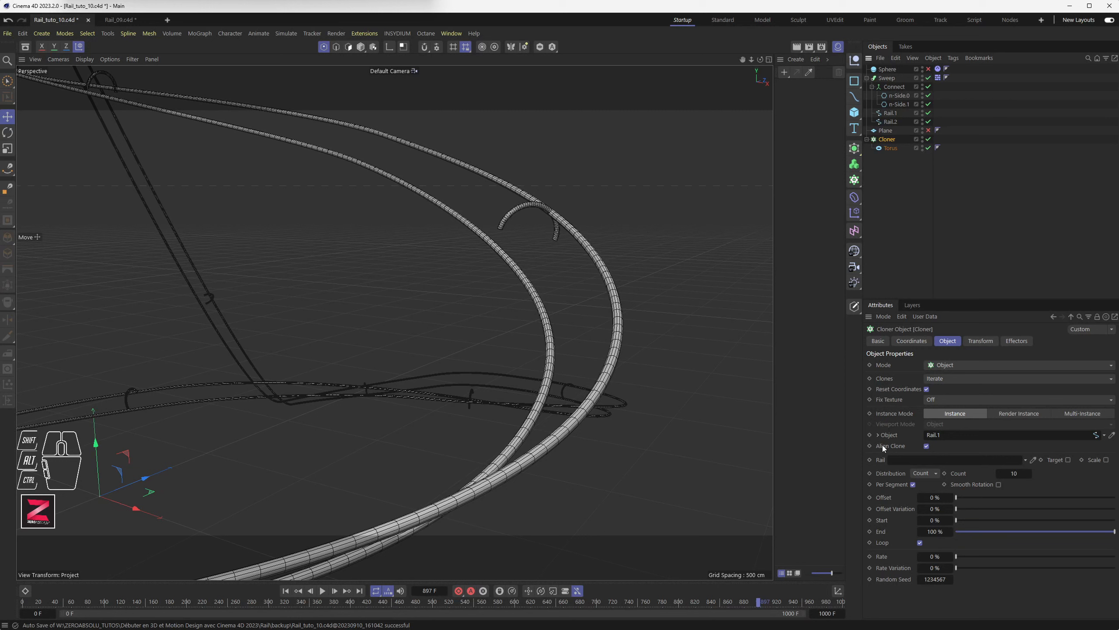
left_click(882, 460)
left_click_drag(890, 120, 917, 465)
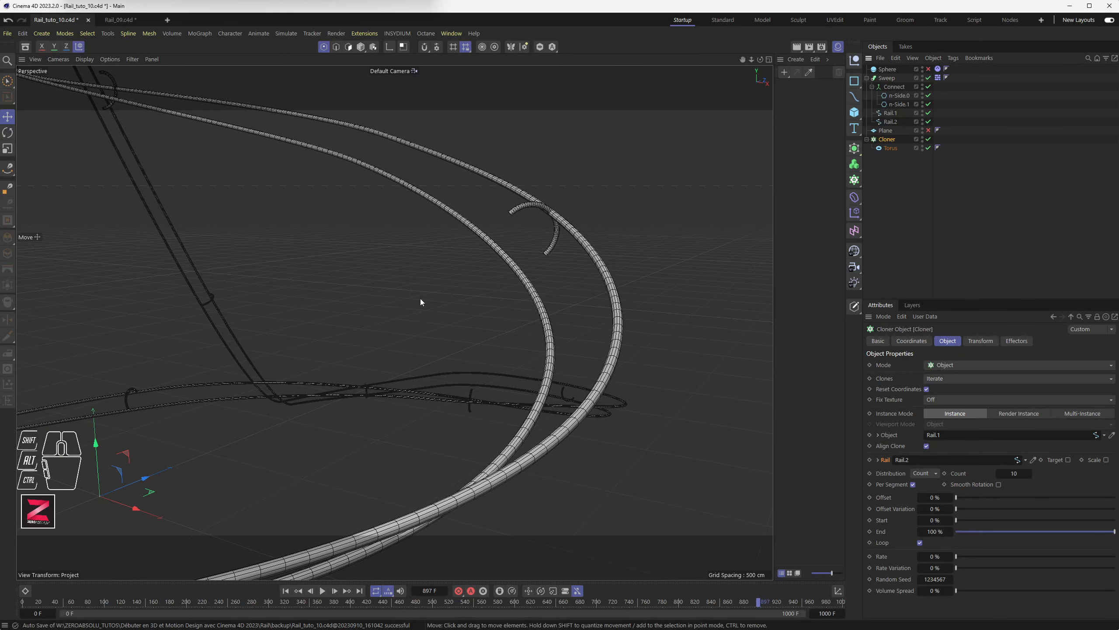
middle_click_drag(393, 320, 348, 349, "alt")
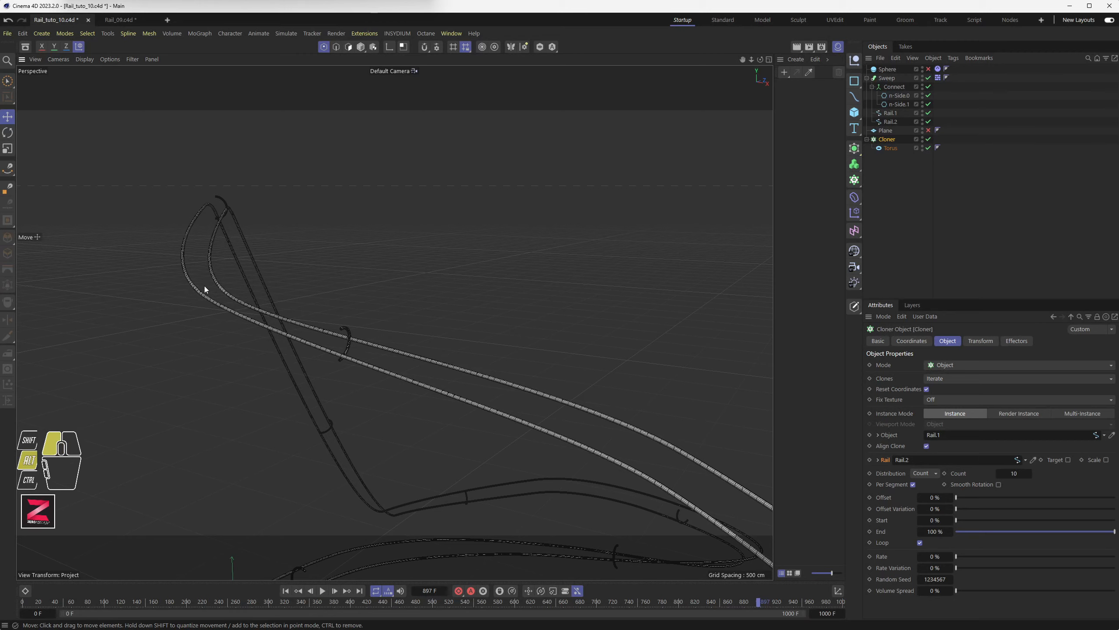
left_click_drag(204, 285, 350, 330, "alt")
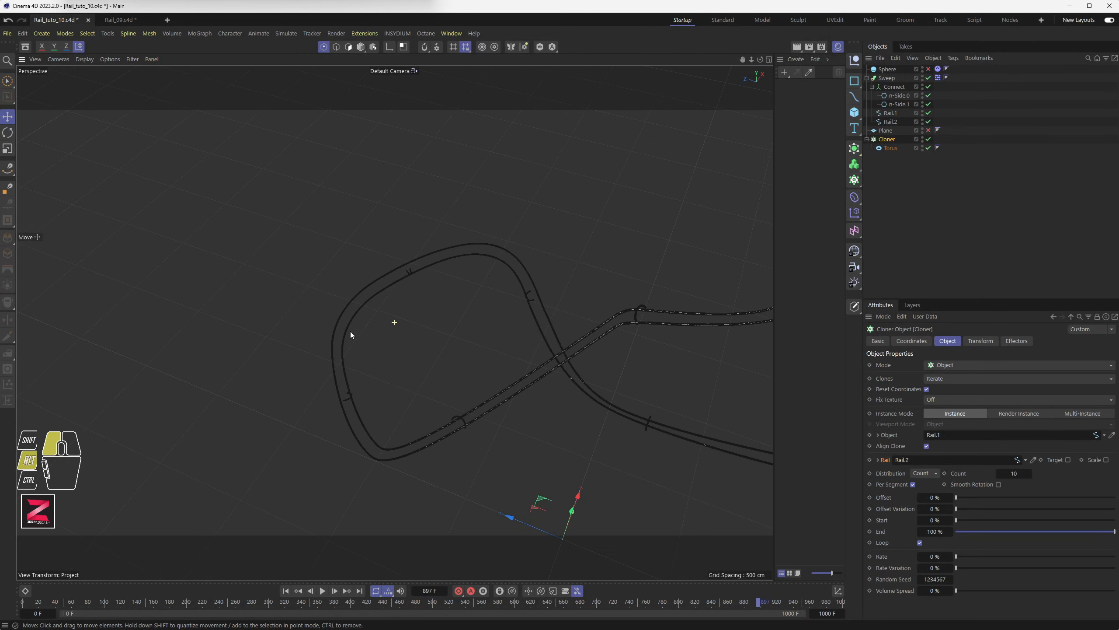
mouse_move(409, 283)
middle_mouse_down("alt")
mouse_move(438, 278)
mouse_move(396, 266)
middle_mouse_up("alt")
scroll(407, 274, "up", 10, "alt")
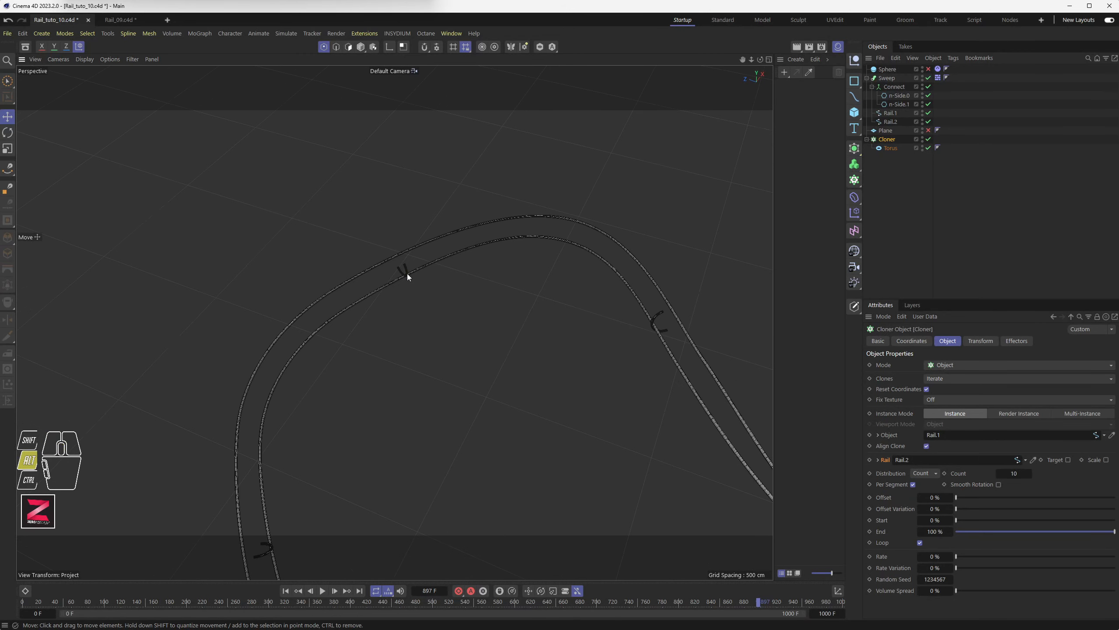
scroll(407, 274, "up", 5, "alt")
left_click_drag(407, 274, 399, 247, "alt")
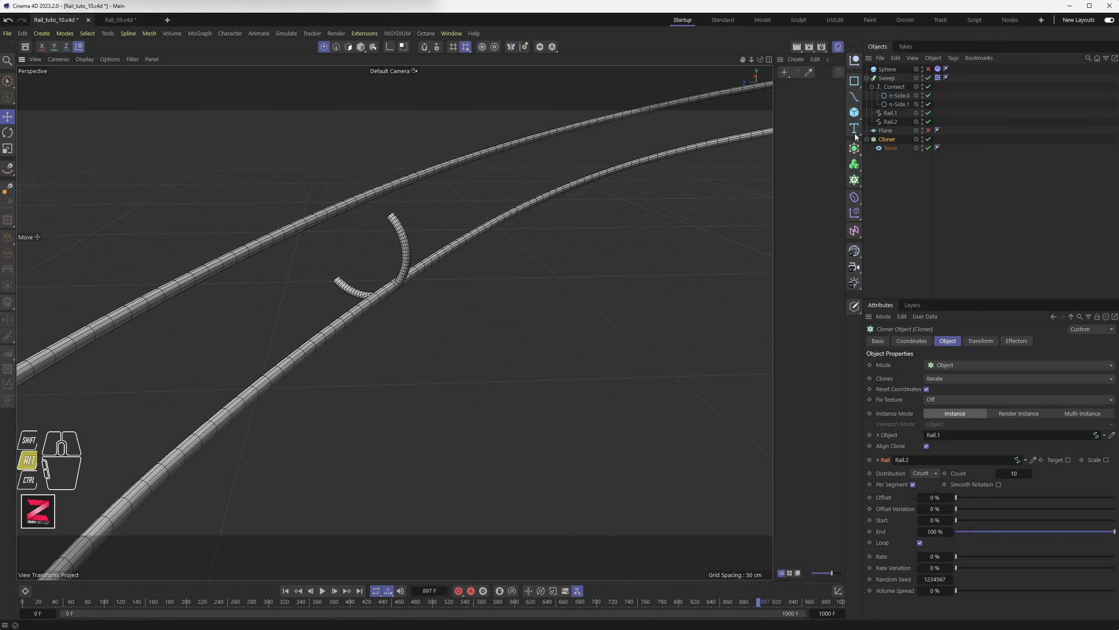
- Set the Torus slice to run from -90° to 90° so the arc spans the two rails
left_click(890, 148)
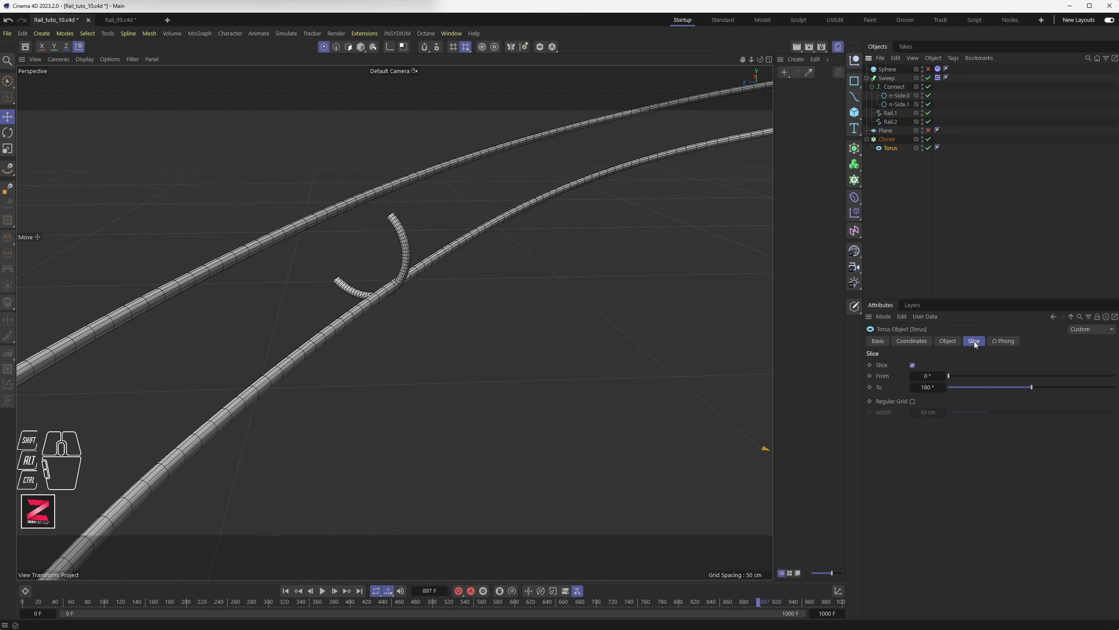
left_click_drag(949, 379, 1114, 390)
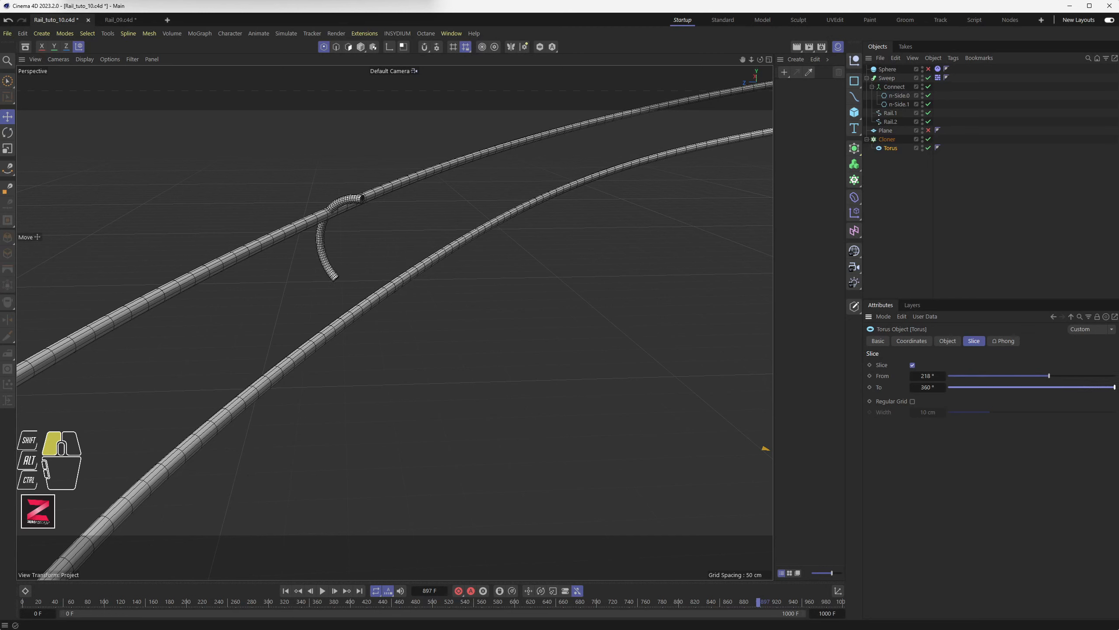
mouse_move(1036, 373)
left_mouse_down()
mouse_move(939, 380)
mouse_move(1020, 388)
left_mouse_up()
left_click_drag(911, 376, 873, 375)
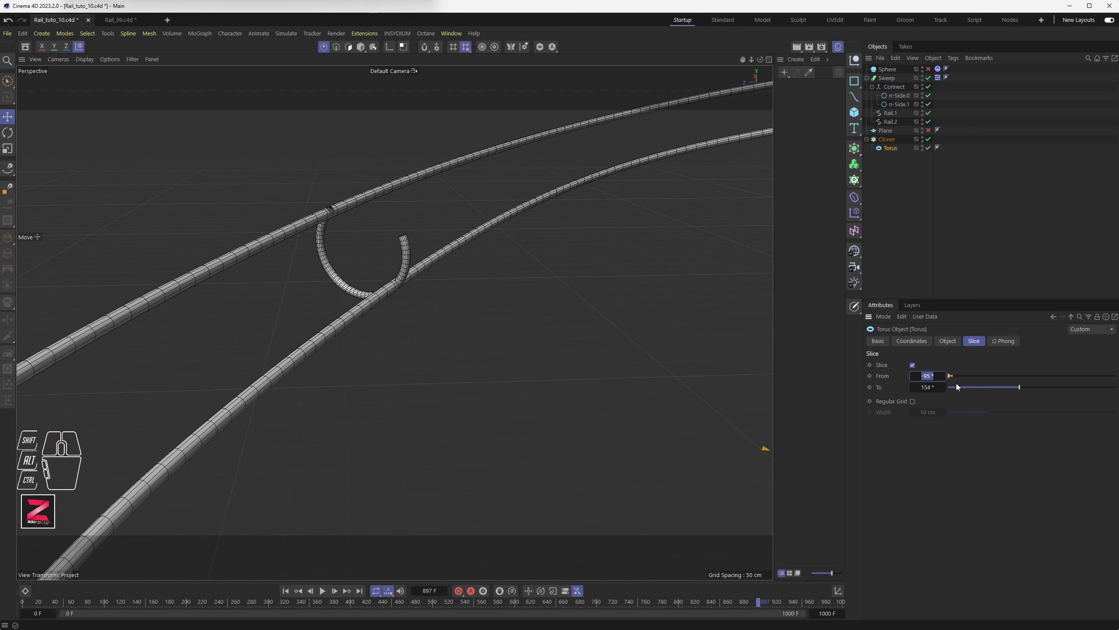
type("-90")
key("Return")
left_click_drag(1012, 390, 990, 390)
double_click(932, 388)
type("90")
key("Return")
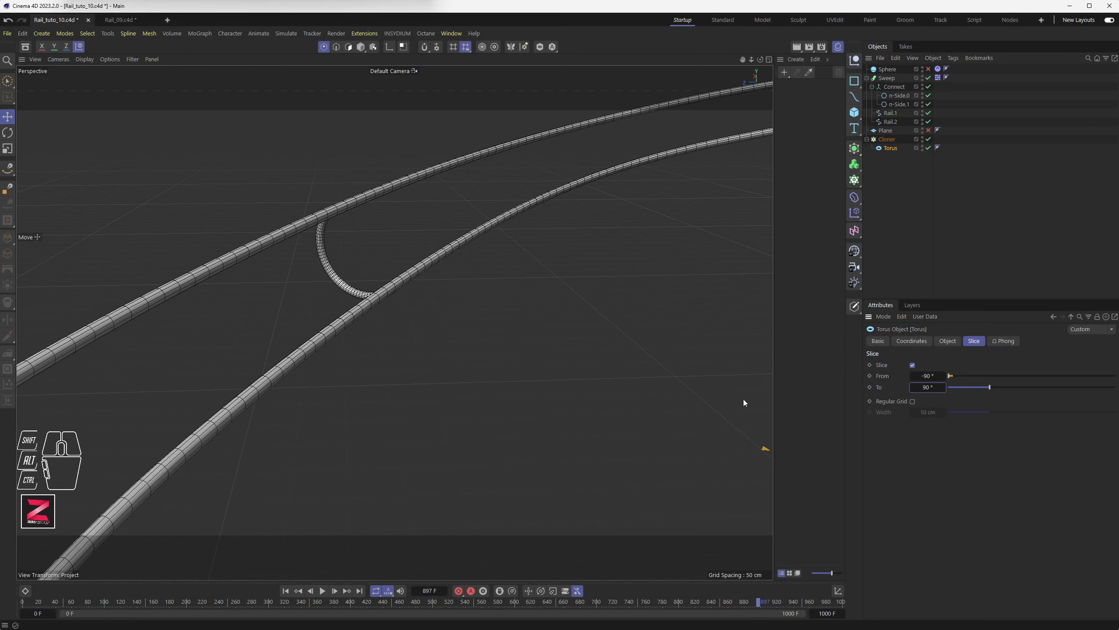
- Examine the torus arcs along the whole track and the Torus's ring and pipe dimensions
left_click_drag(393, 321, 546, 267, "alt")
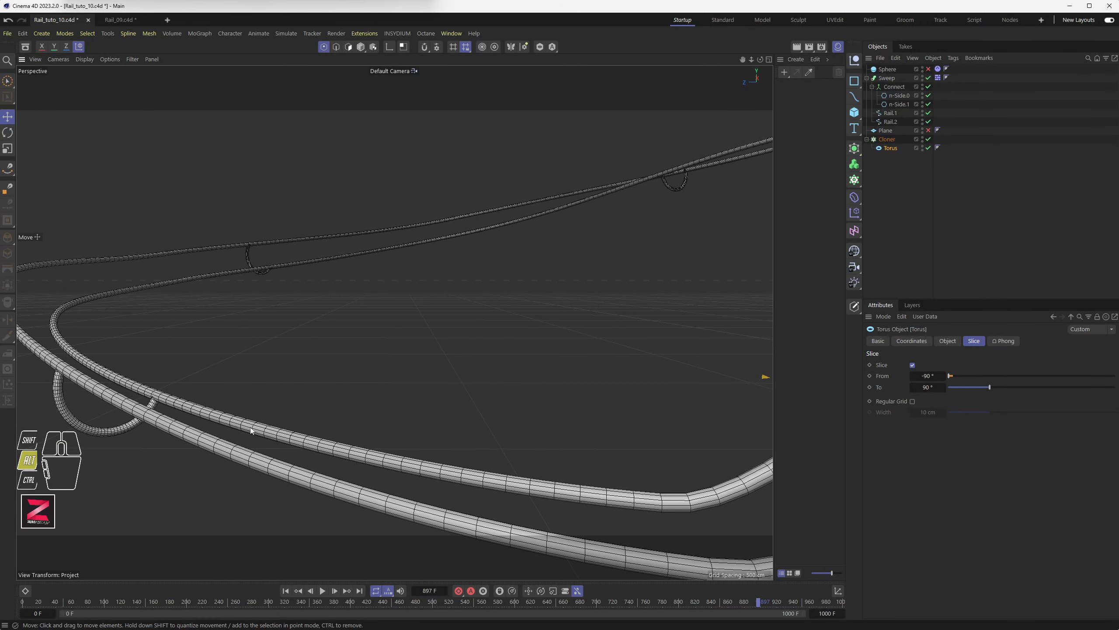
middle_click_drag(250, 431, 858, 53, "alt")
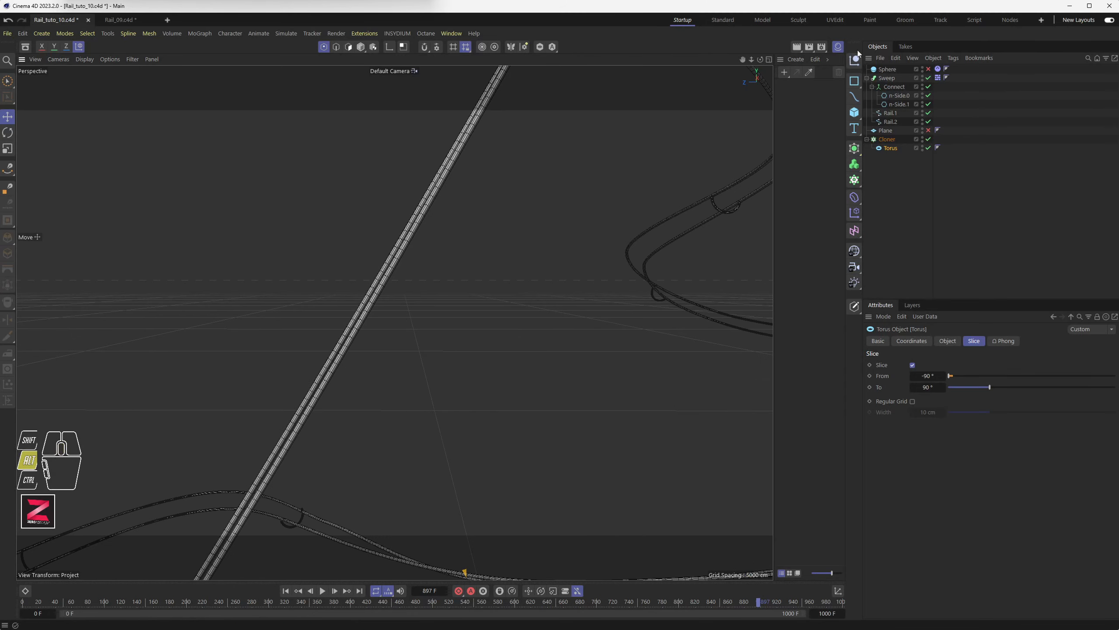
scroll(690, 209, "down", 12, "alt")
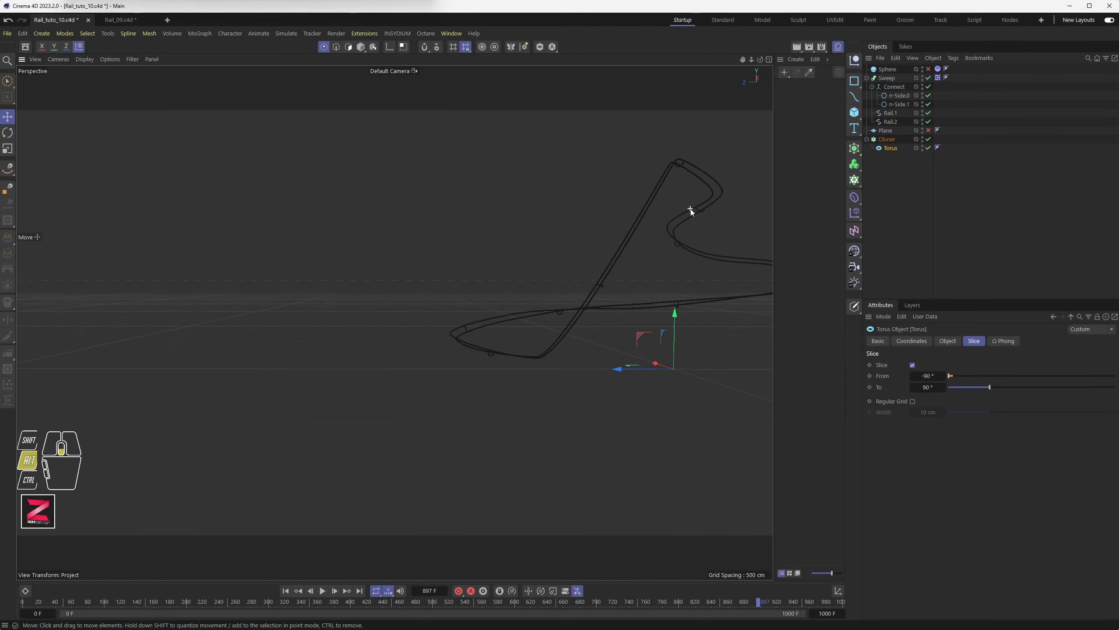
scroll(689, 210, "up", 12, "alt")
left_click_drag(437, 195, 640, 232, "alt")
left_click(947, 340)
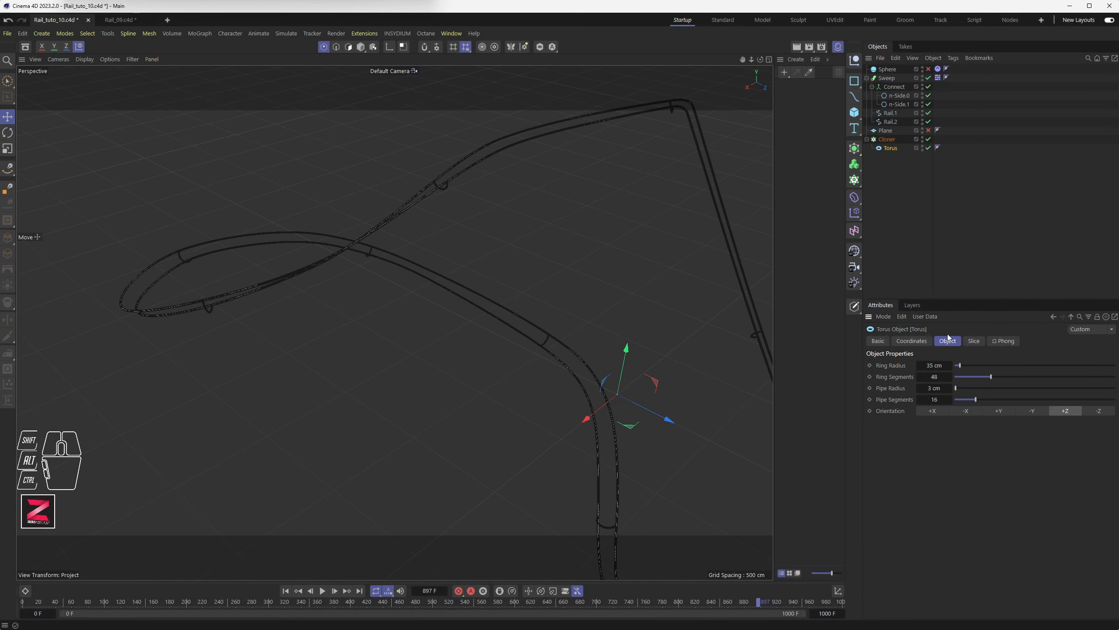
left_click_drag(549, 402, 462, 379, "alt")
- Set the Cloner's distribution to Count with 15 clones and check their spacing around the track
left_click(887, 141)
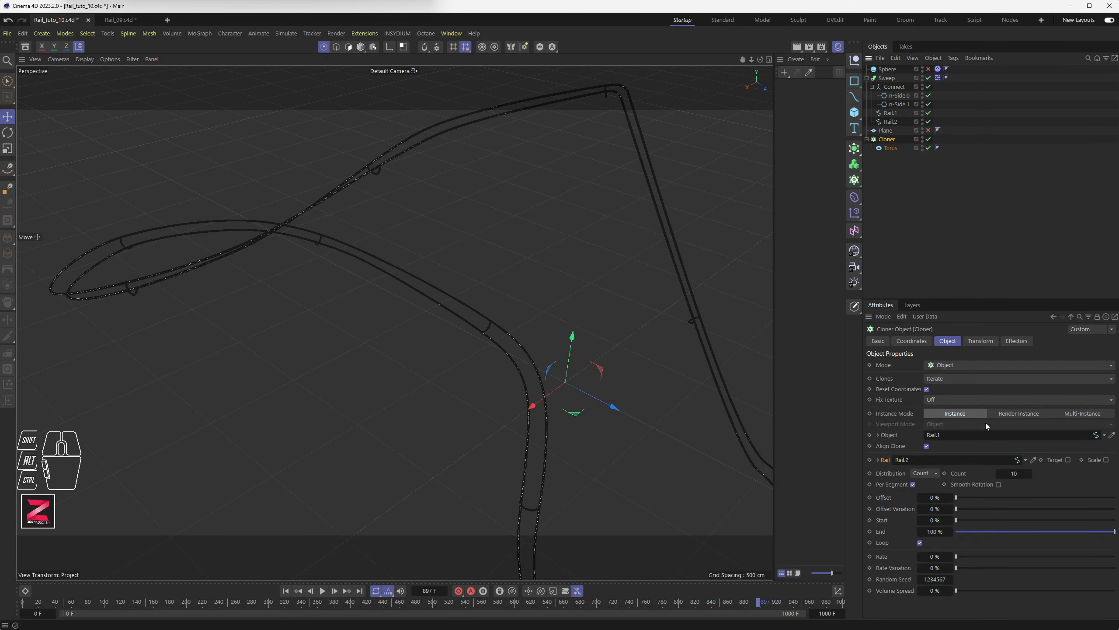
left_click(926, 473)
left_click(935, 485)
left_click_drag(1014, 473, 1036, 473)
mouse_move(546, 459)
middle_mouse_down("alt")
mouse_move(543, 428)
mouse_move(524, 413)
mouse_move(545, 449)
middle_mouse_up("alt")
left_click_drag(597, 475, 564, 434, "alt")
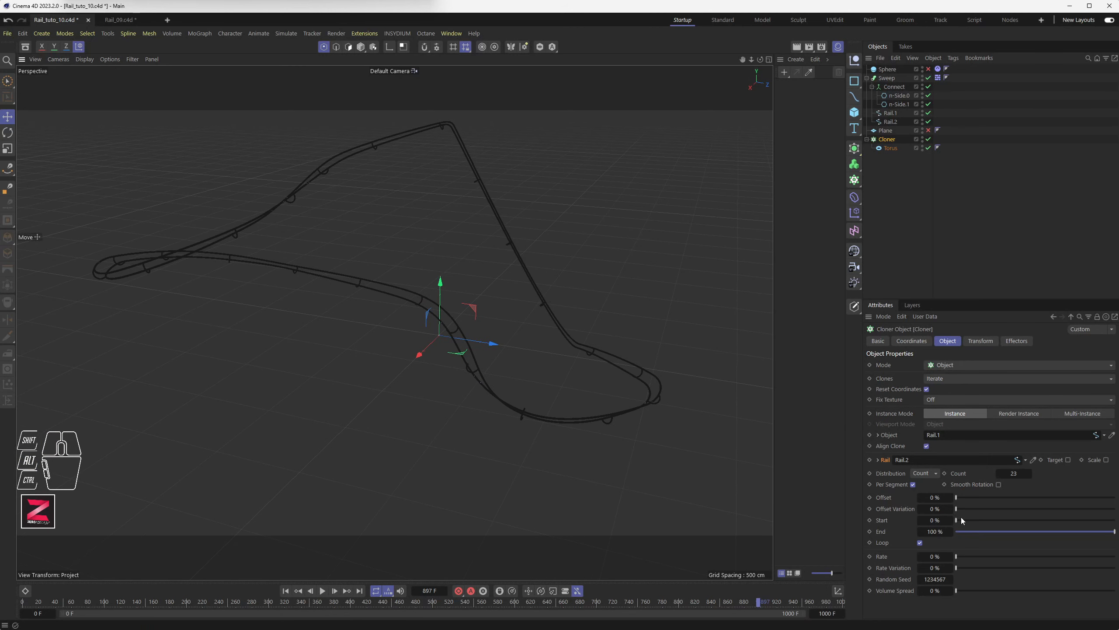
left_click_drag(1016, 474, 674, 471)
scroll(572, 344, "up", 8)
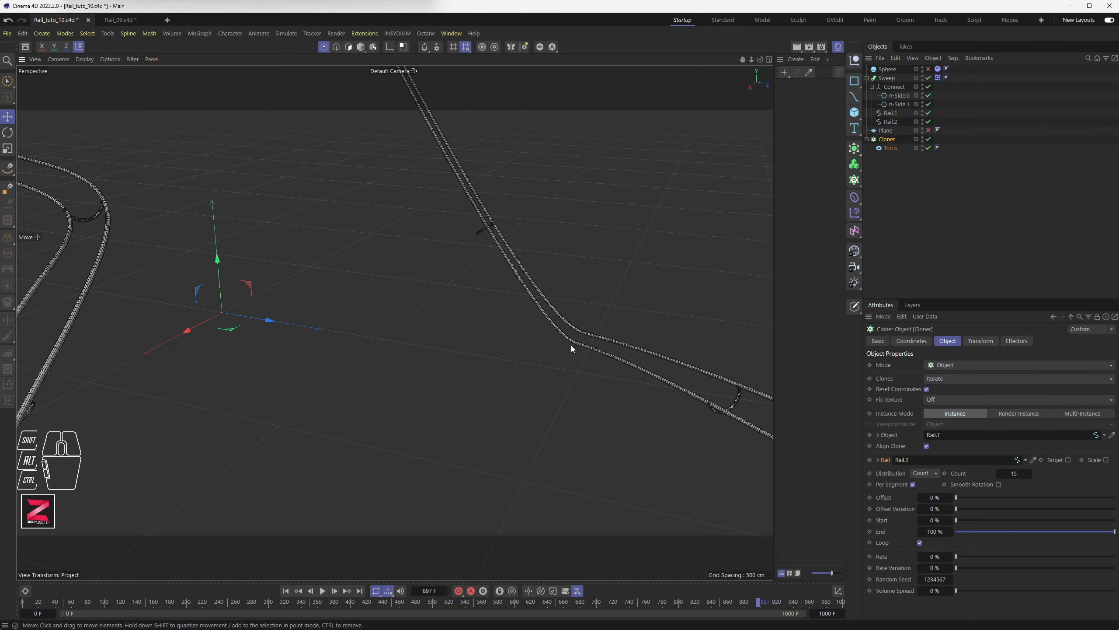
scroll(578, 344, "down", 6)
middle_click_drag(474, 309, 515, 522, "alt")
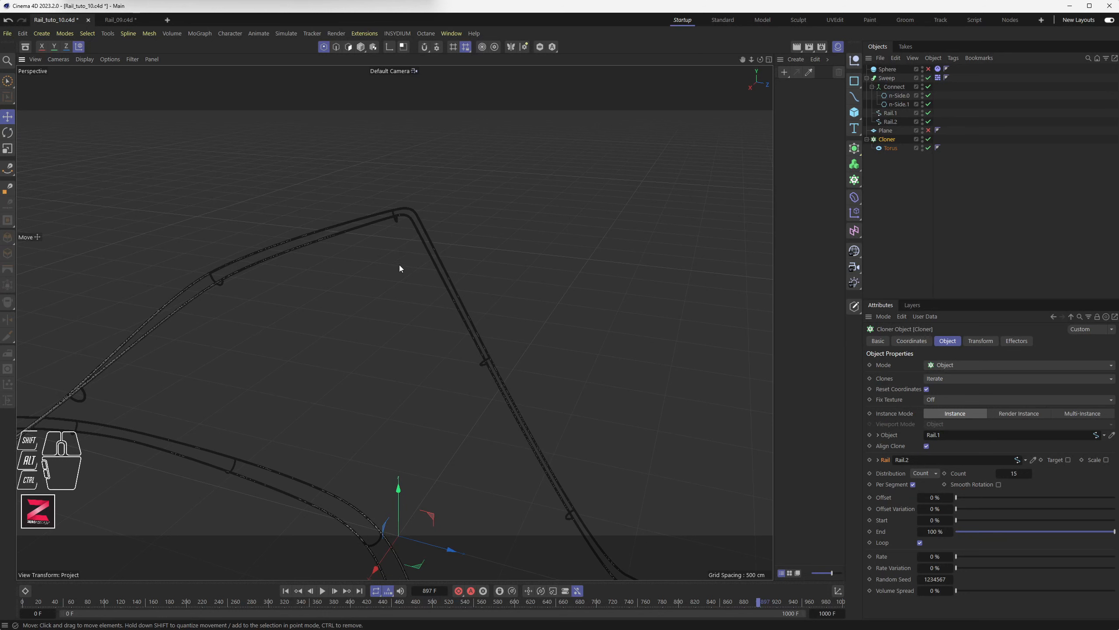
scroll(409, 325, "down", 6, "alt")
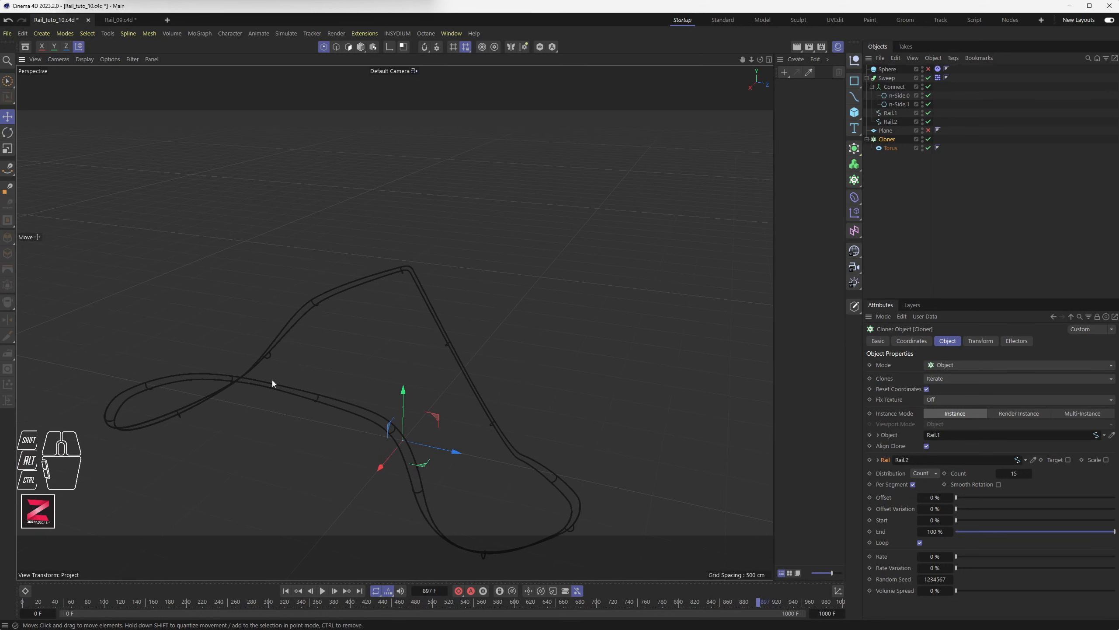
left_click_drag(479, 549, 457, 430, "alt")
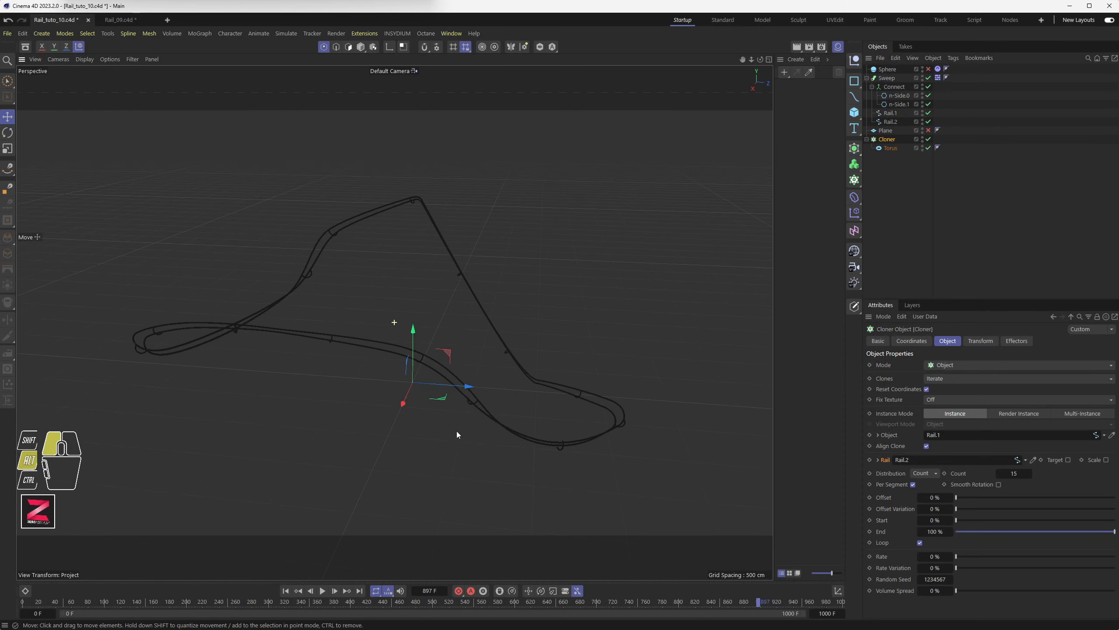
- Reduce the Cloner's count to 12 clones
scroll(514, 412, "up", 3, "alt")
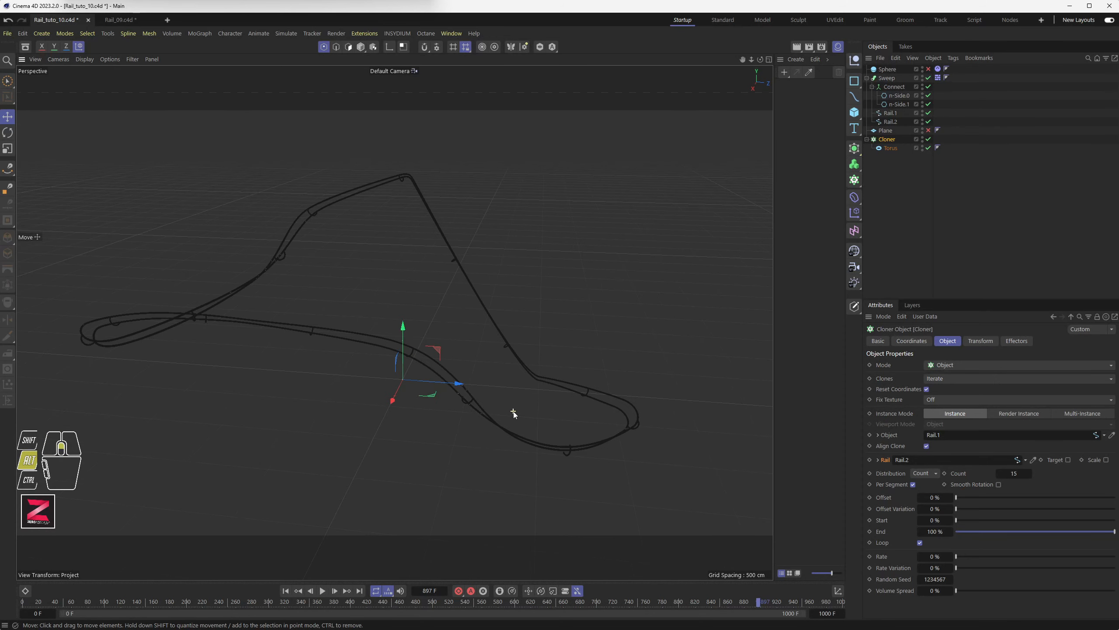
left_click(999, 474)
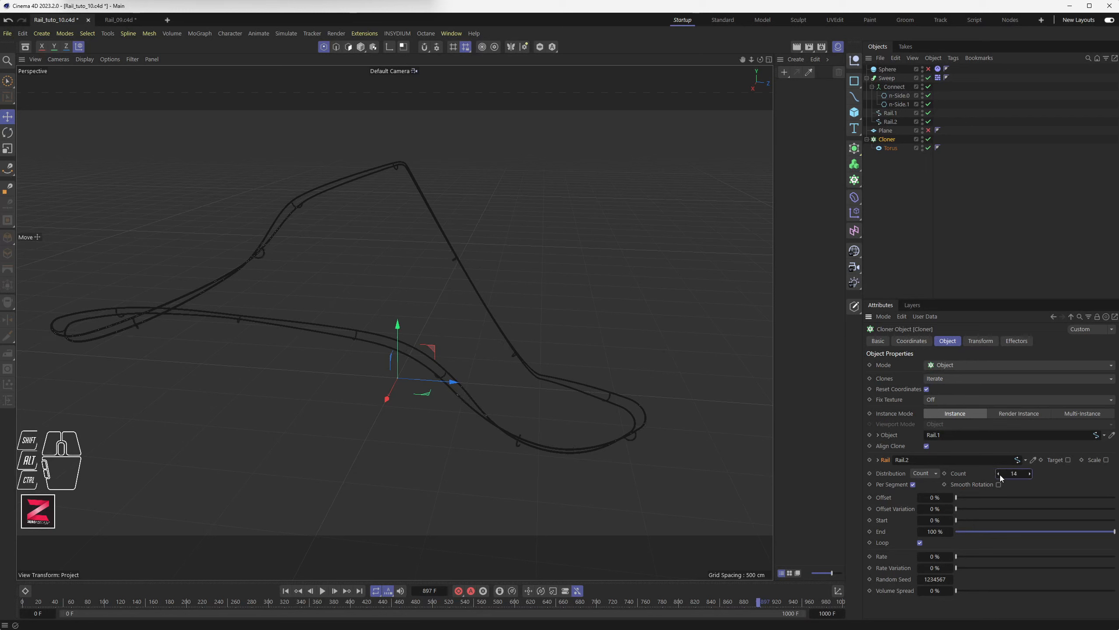
left_click(999, 474)
left_click(999, 474)
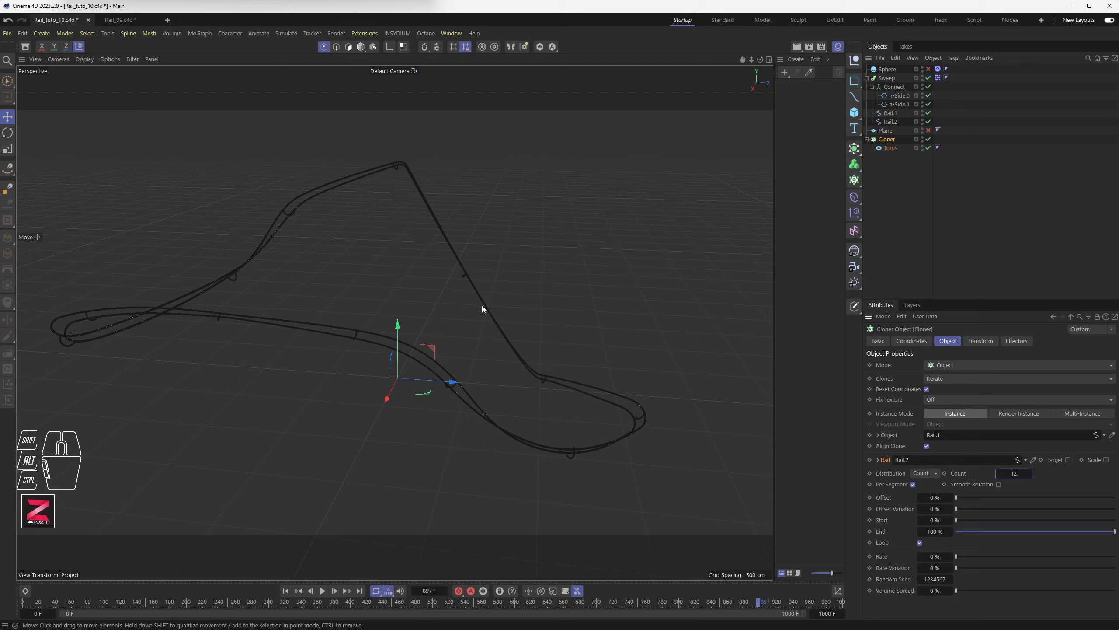
- Try a count of 13 clones against the bend at the foot of the drop, and return it to 12
scroll(546, 382, "up", 8)
scroll(545, 382, "up", 4)
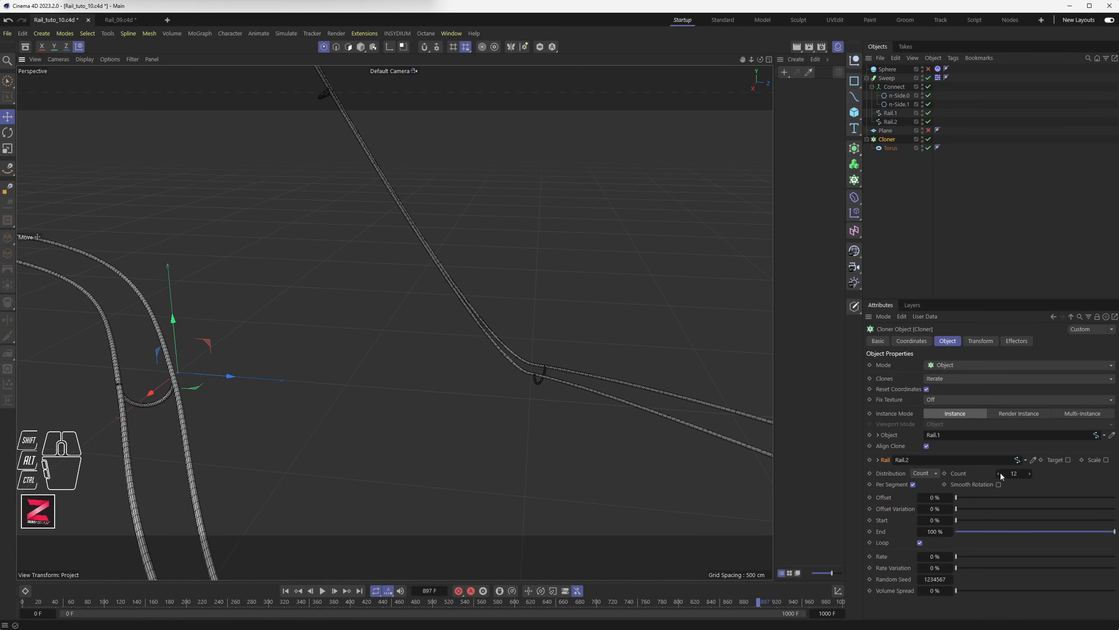
left_click(1030, 474)
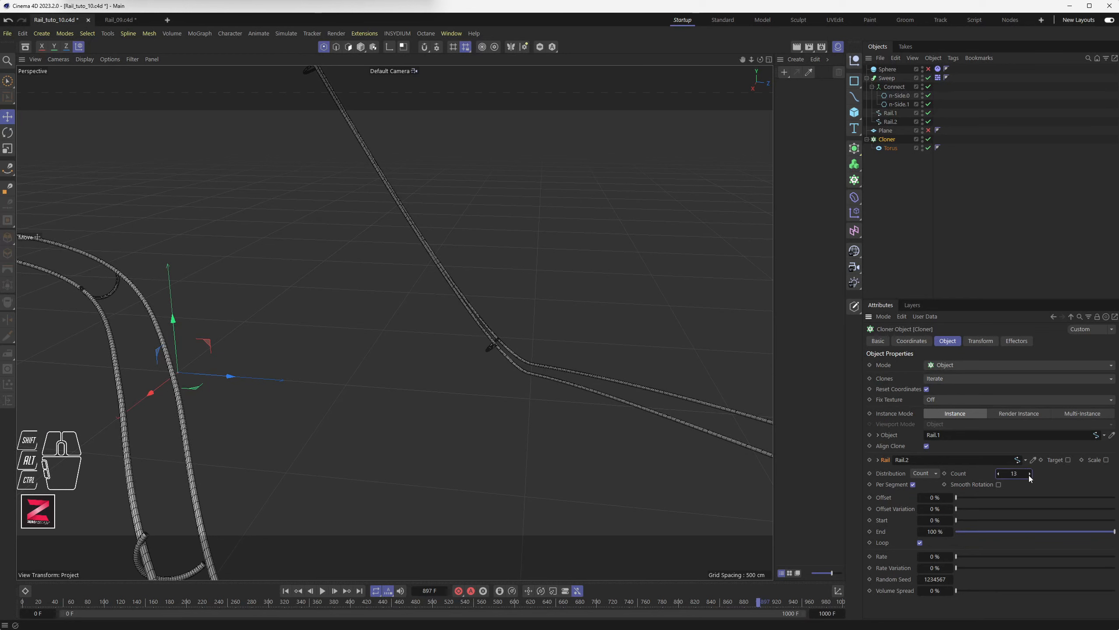
left_click(998, 474)
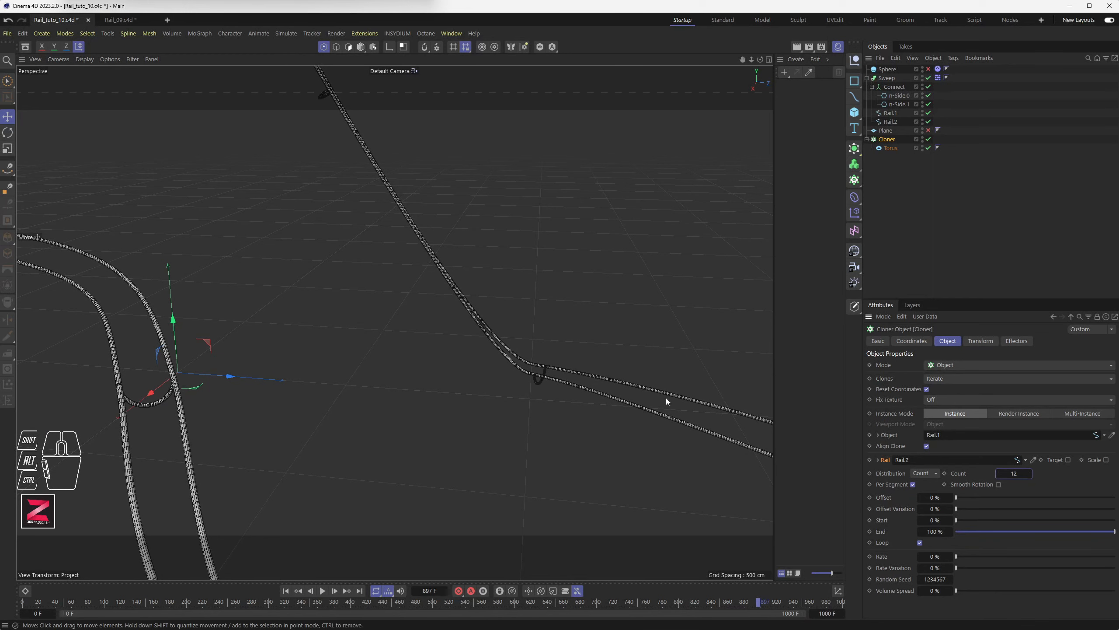
middle_click_drag(667, 400, 520, 360)
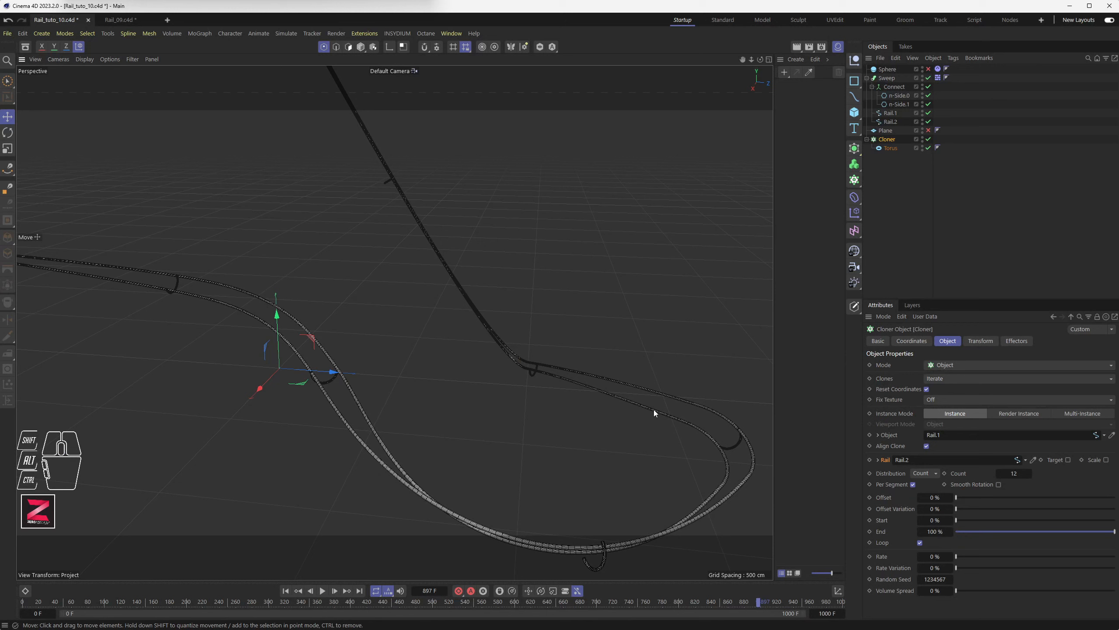
- Switch the Cloner's distribution to Even and try a count of 11 clones on the track
left_click(928, 474)
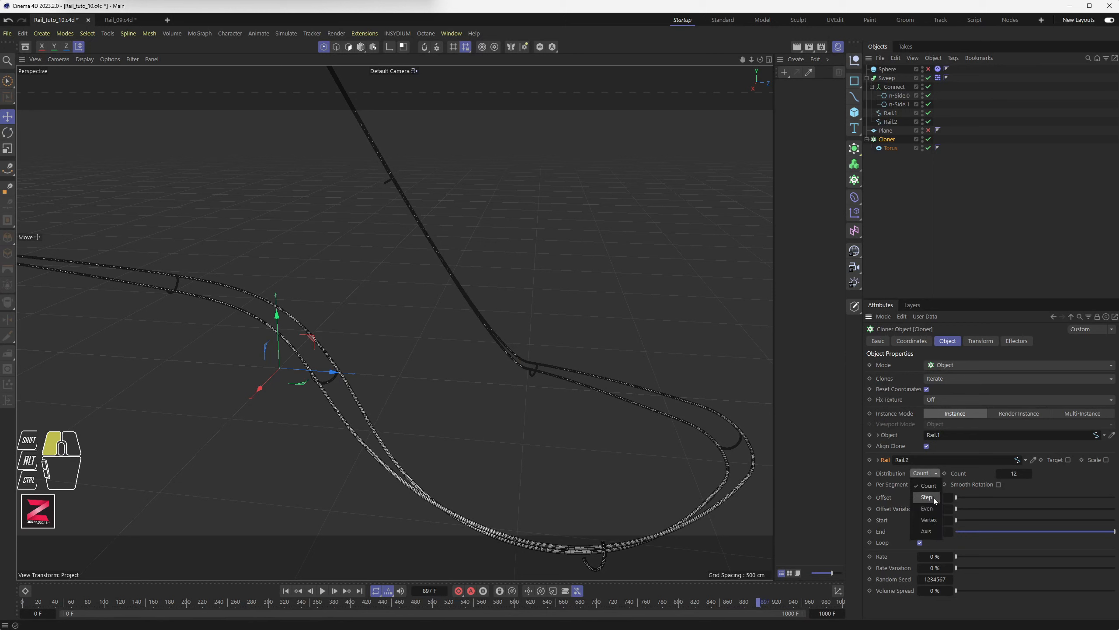
left_click(935, 510)
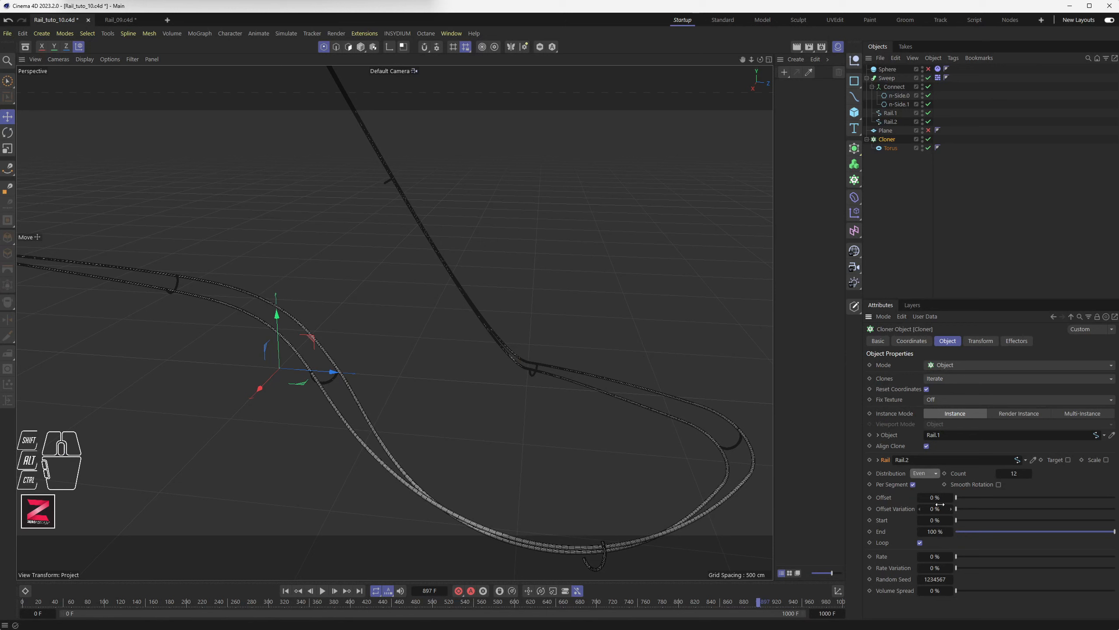
left_click(1018, 475)
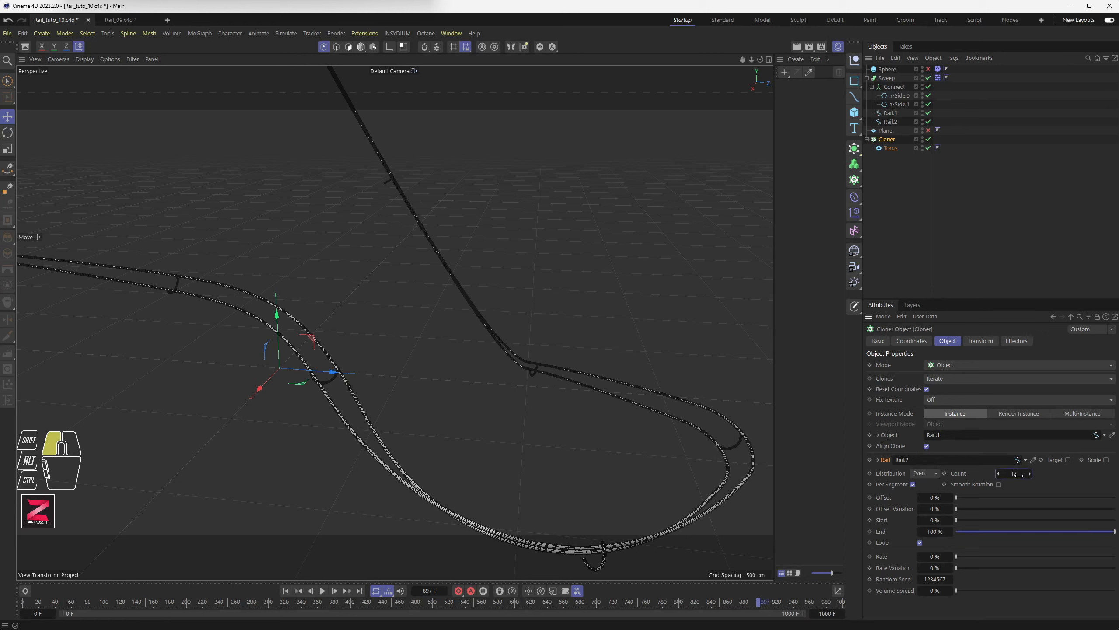
left_click_drag(1019, 474, 1012, 474)
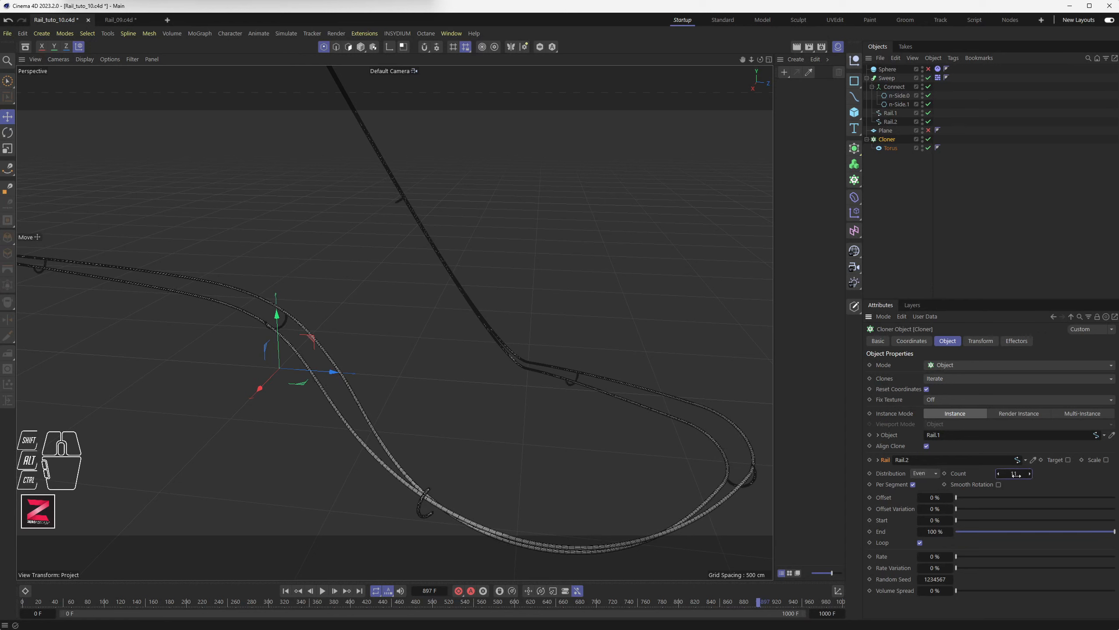
key("h")
middle_click_drag(394, 385, 408, 372, "alt")
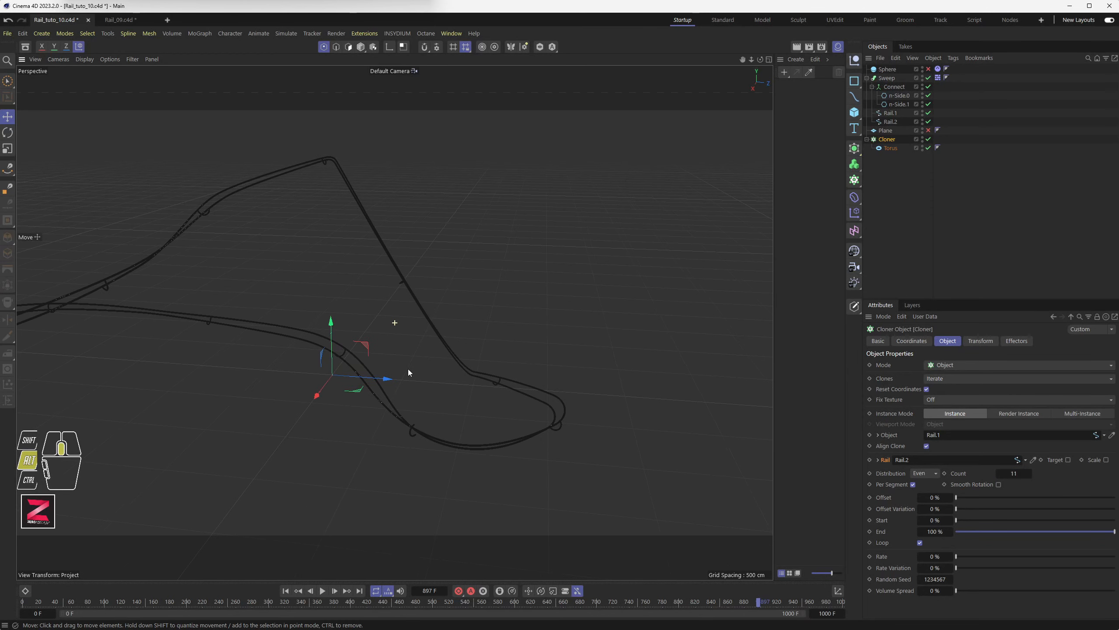
- Compare Cloner counts between 10 and 13, and settle on 12 clones
left_click(999, 473)
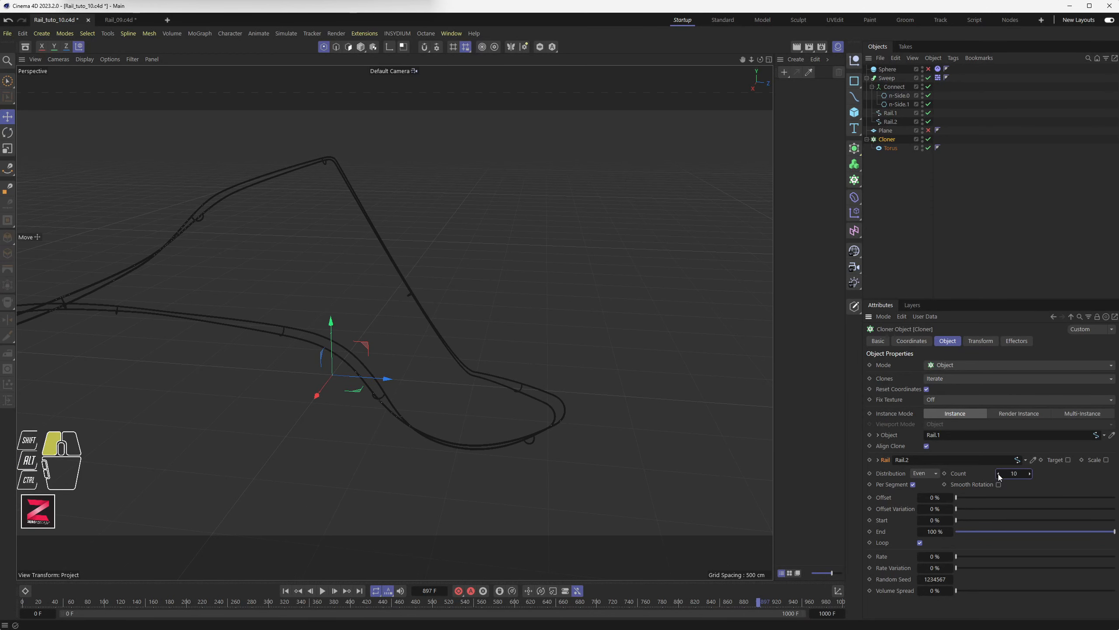
left_click(1030, 476)
left_click(1030, 476)
left_click(1030, 476)
left_click(998, 473)
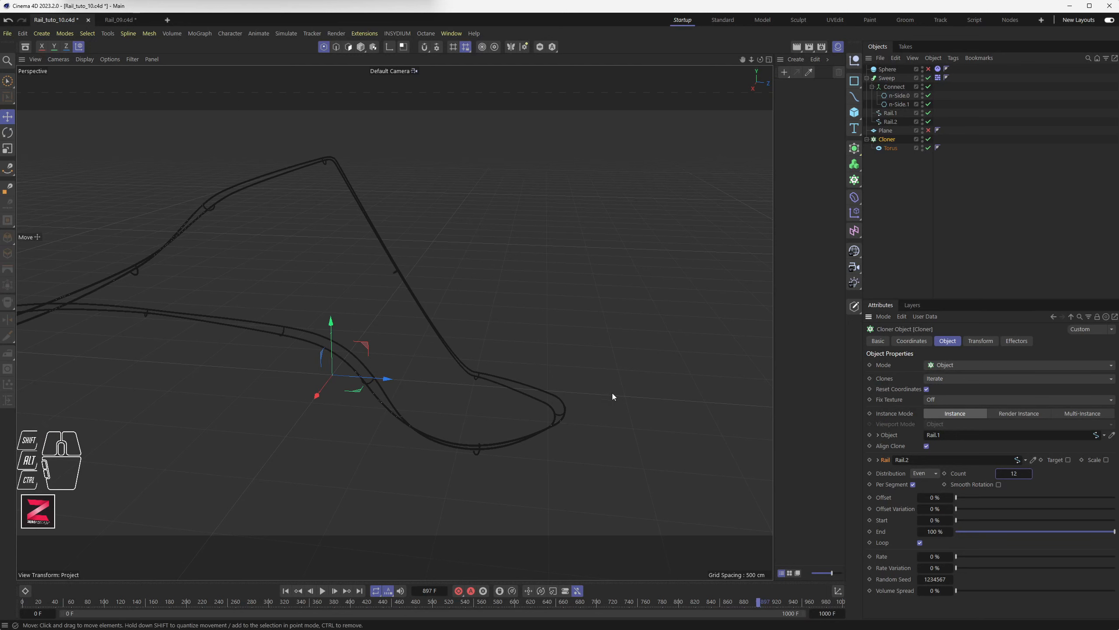
- Examine the evenly distributed torus arcs at the sharp bend and around the whole track from several angles
scroll(458, 384, "up", 5)
scroll(467, 378, "up", 8)
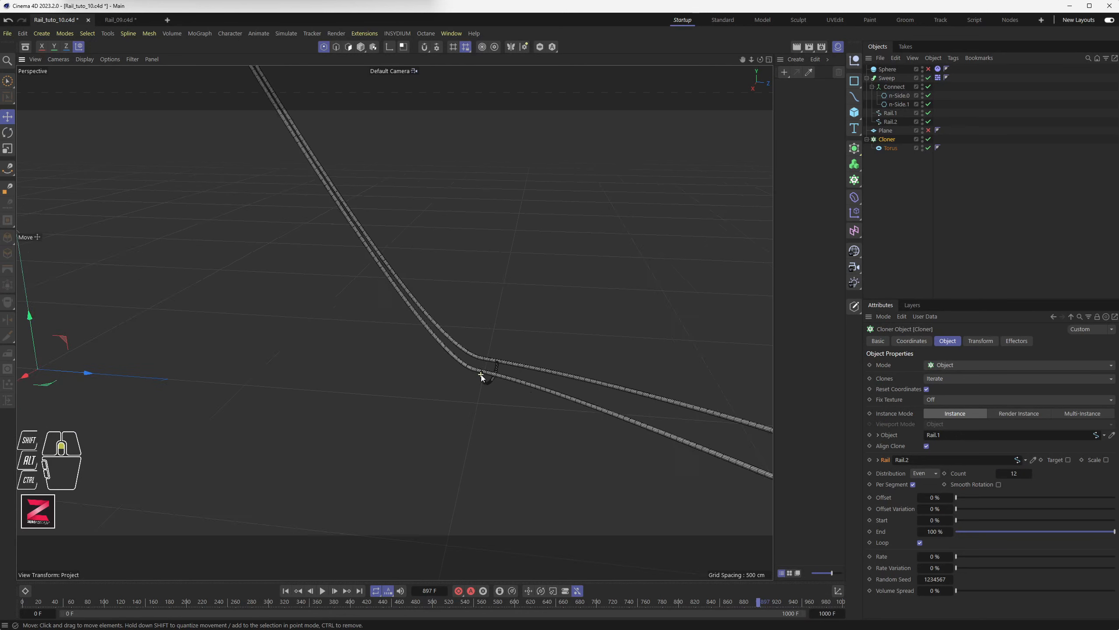
left_click_drag(494, 374, 299, 392, "alt")
scroll(463, 404, "up", 3)
scroll(464, 402, "down", 8)
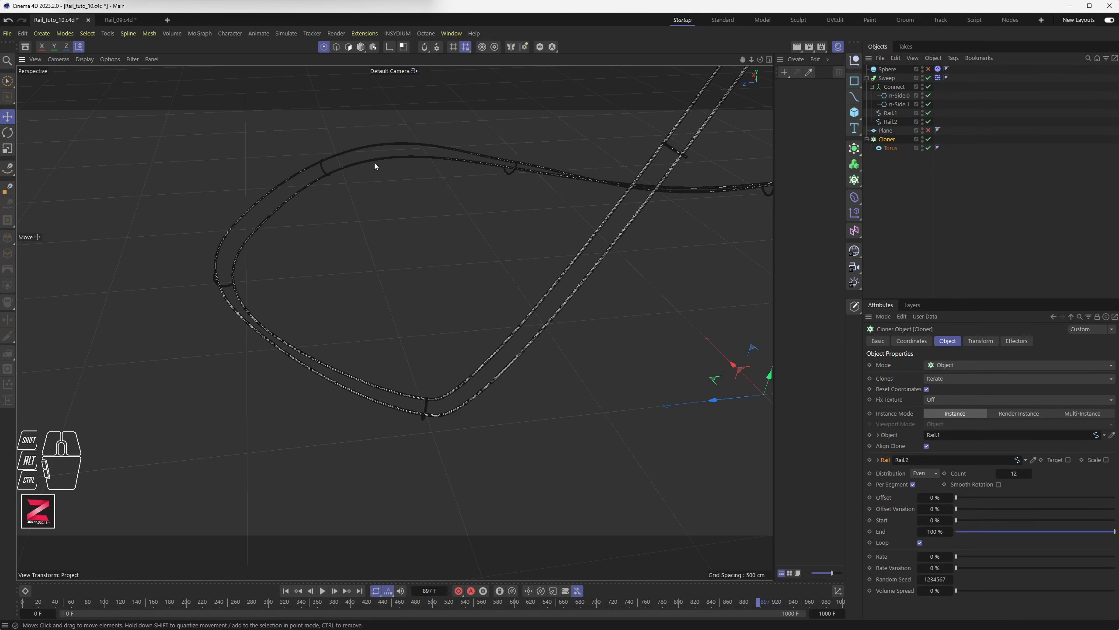
left_click_drag(581, 197, 425, 337, "alt")
left_click_drag(600, 255, 422, 197, "alt")
left_click(934, 473)
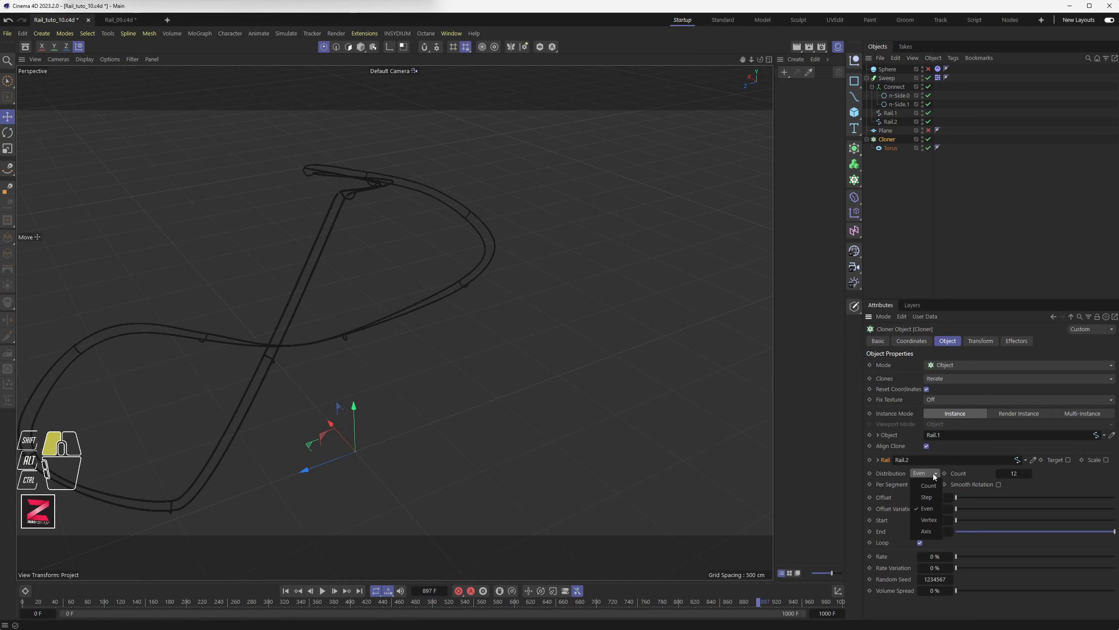
left_click_drag(933, 473, 483, 397)
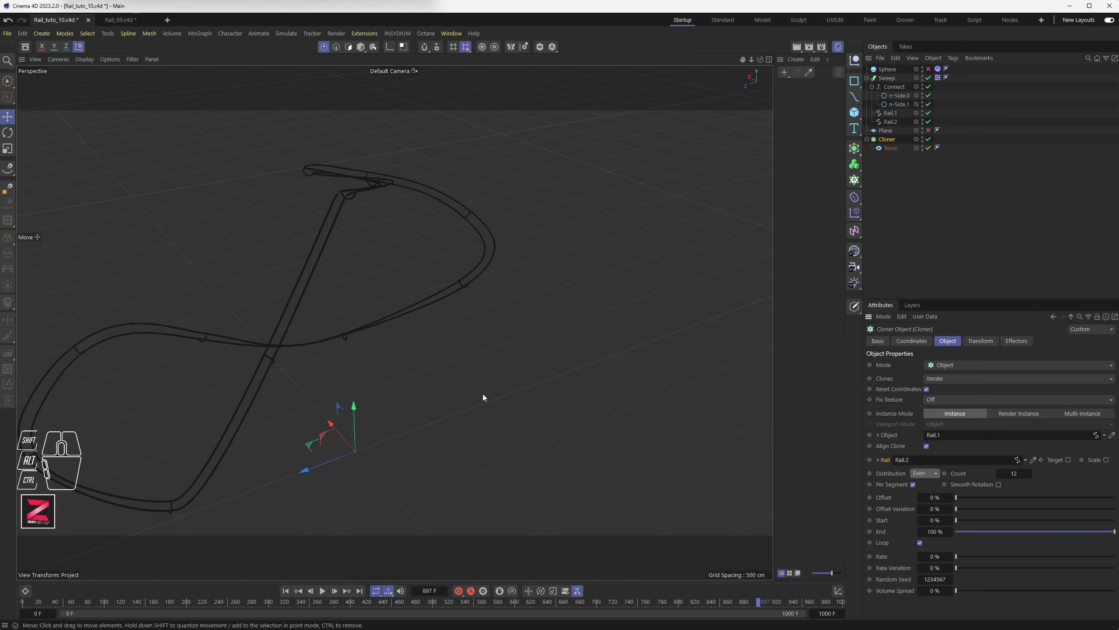
left_click_drag(317, 372, 381, 397, "alt")
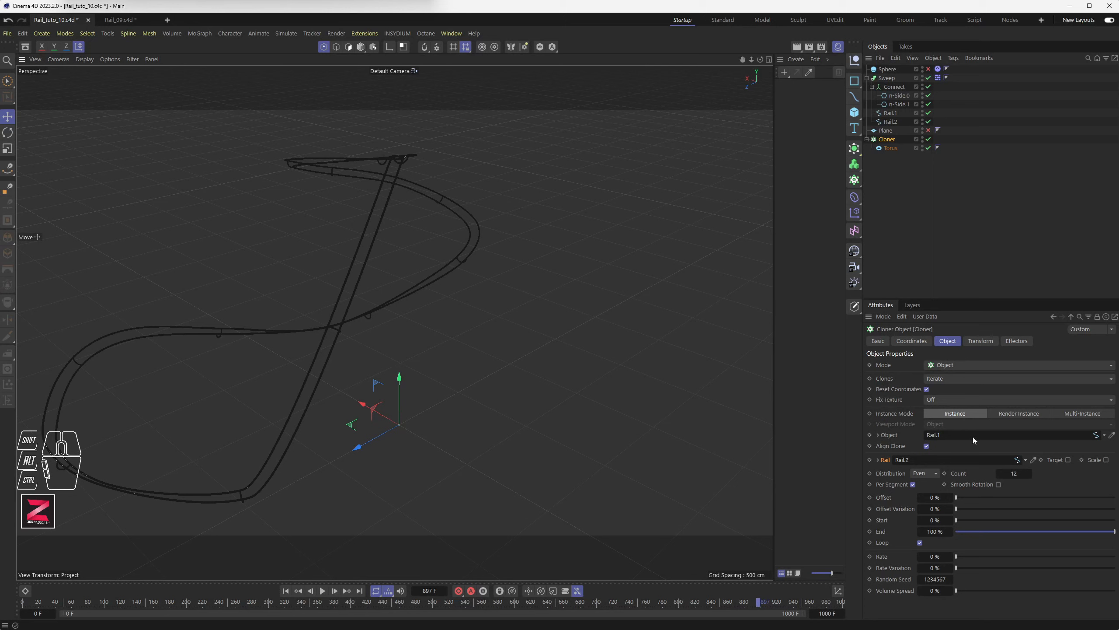
- Try offsetting and rotating the clones with the Cloner's Transform position and heading values, and undo the changes
left_click(981, 341)
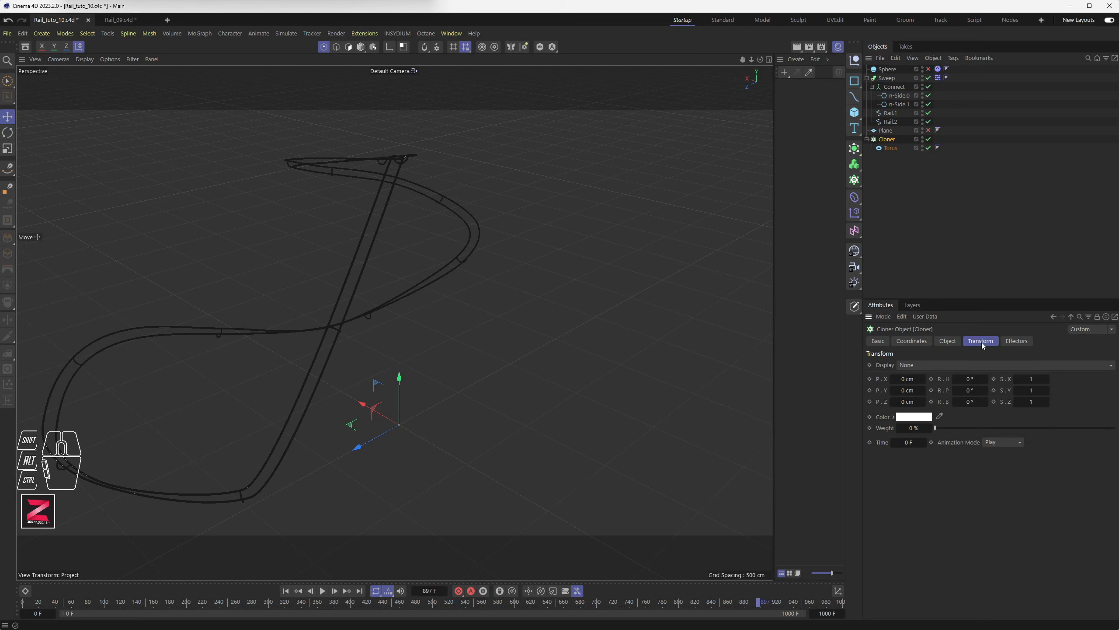
left_click_drag(912, 379, 914, 379)
key("ctrl+z")
left_click(970, 378)
left_click_drag(970, 379, 903, 390)
key("ctrl+z")
key("ctrl+z")
- Try the Cloner's Transform position X and Y offsets on one torus arc up close, and undo them
scroll(329, 332, "up", 10)
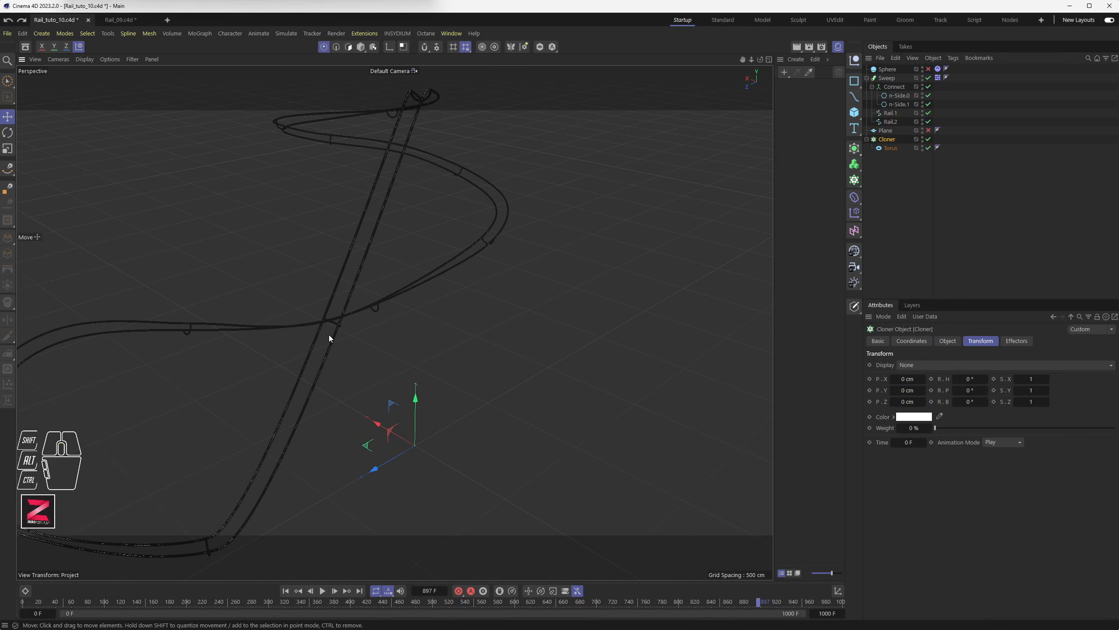
scroll(337, 322, "up", 10)
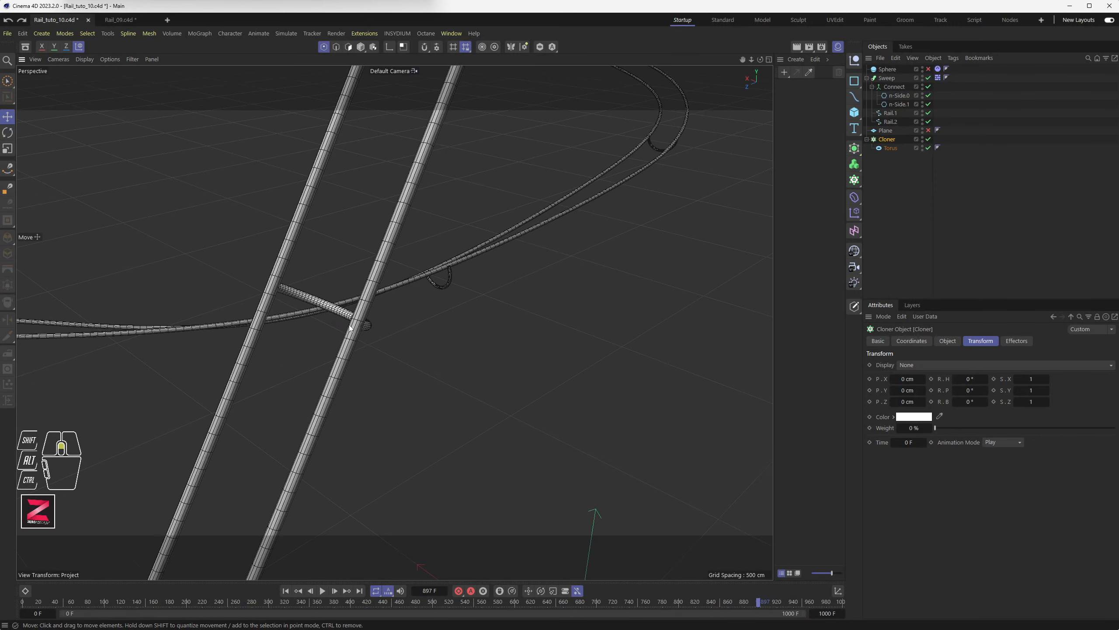
left_click_drag(410, 359, 262, 345, "alt")
scroll(262, 345, "up", 3)
mouse_move(905, 390)
left_mouse_down()
mouse_move(910, 402)
mouse_move(911, 381)
mouse_move(891, 379)
left_mouse_up()
key("ctrl+z")
key("ctrl+z")
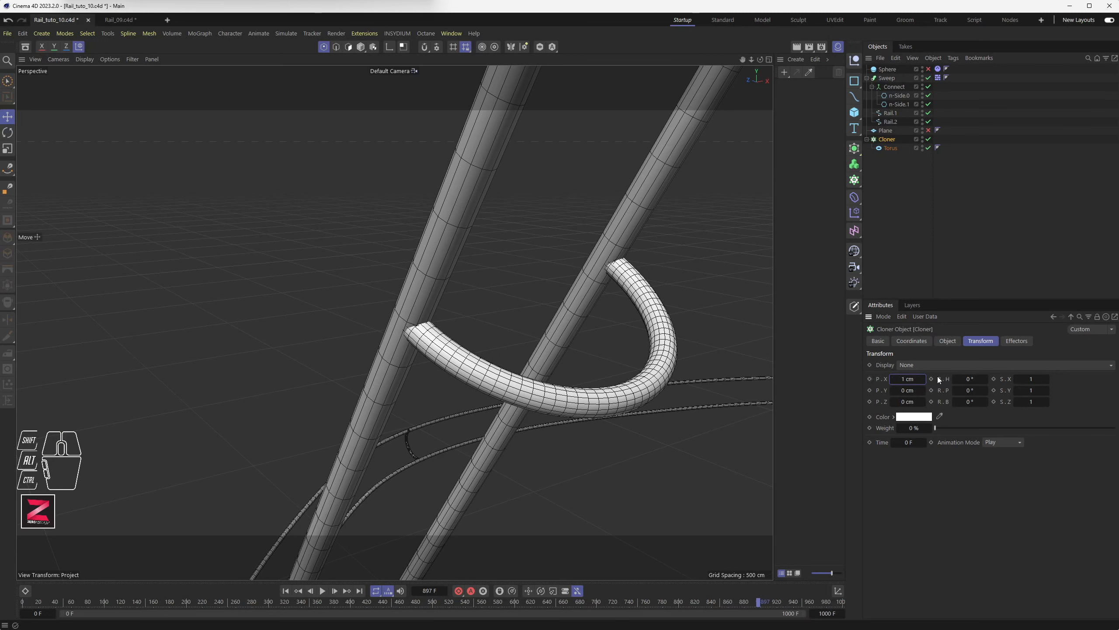
- Set the Cloner's Transform position X to 2 cm and check how the arc's ends meet the two rails
left_click(924, 379)
left_click(924, 380)
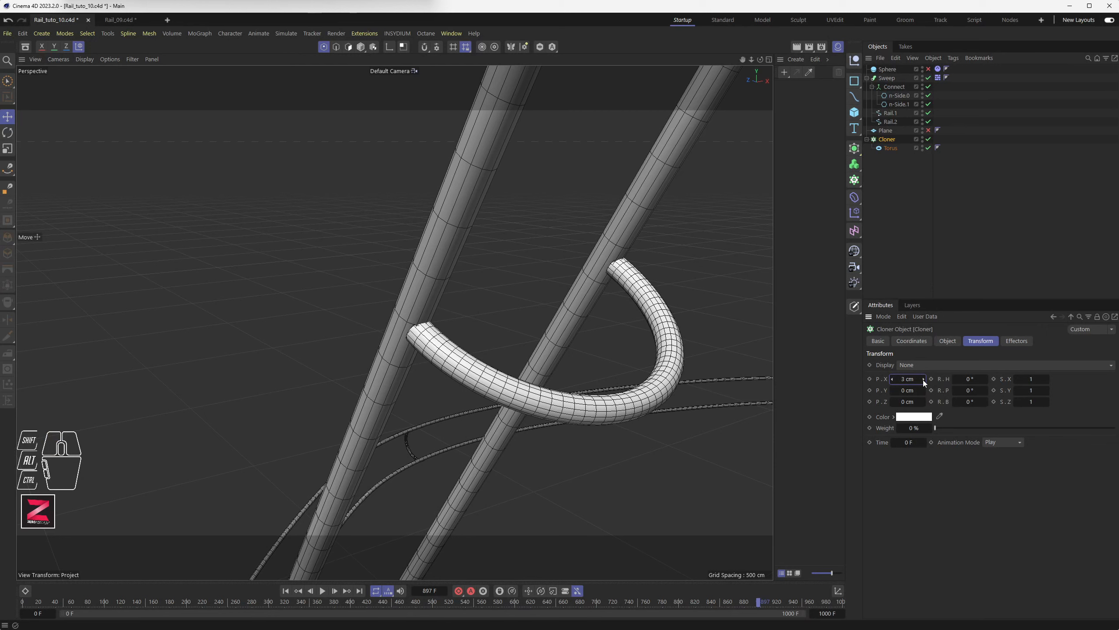
left_click_drag(559, 371, 484, 395, "alt")
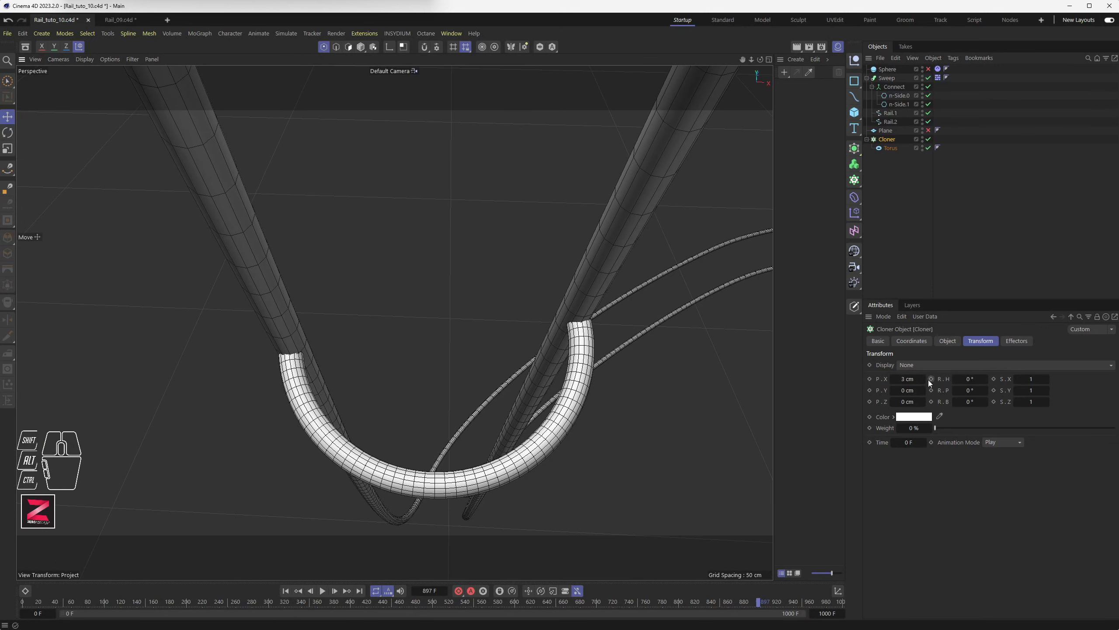
left_click(894, 380)
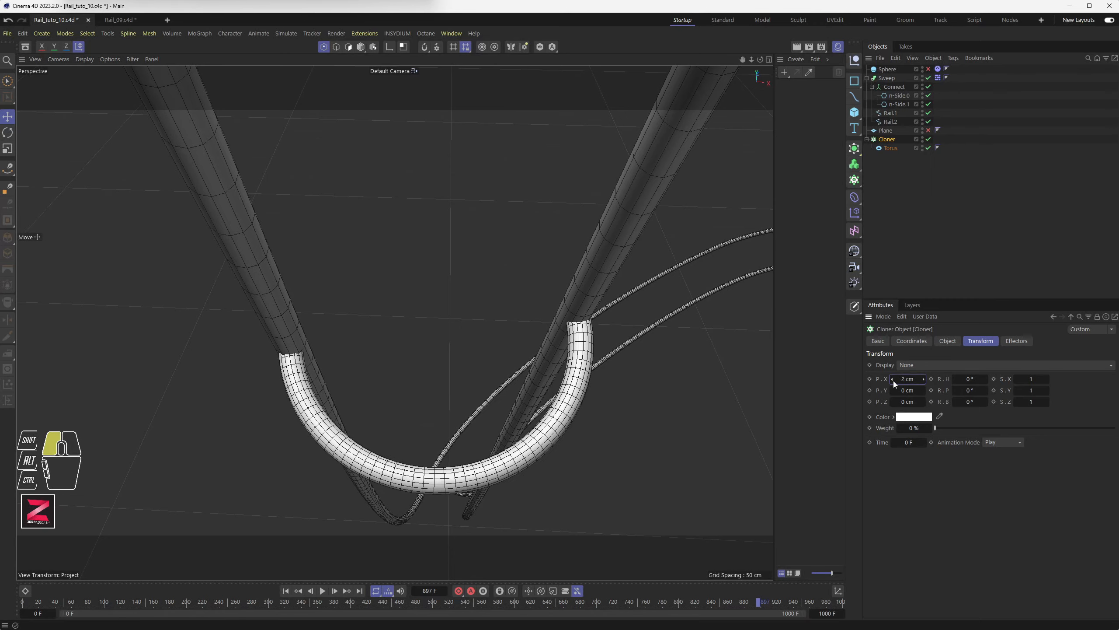
mouse_move(493, 381)
left_mouse_down("alt")
mouse_move(445, 372)
mouse_move(546, 374)
left_mouse_up("alt")
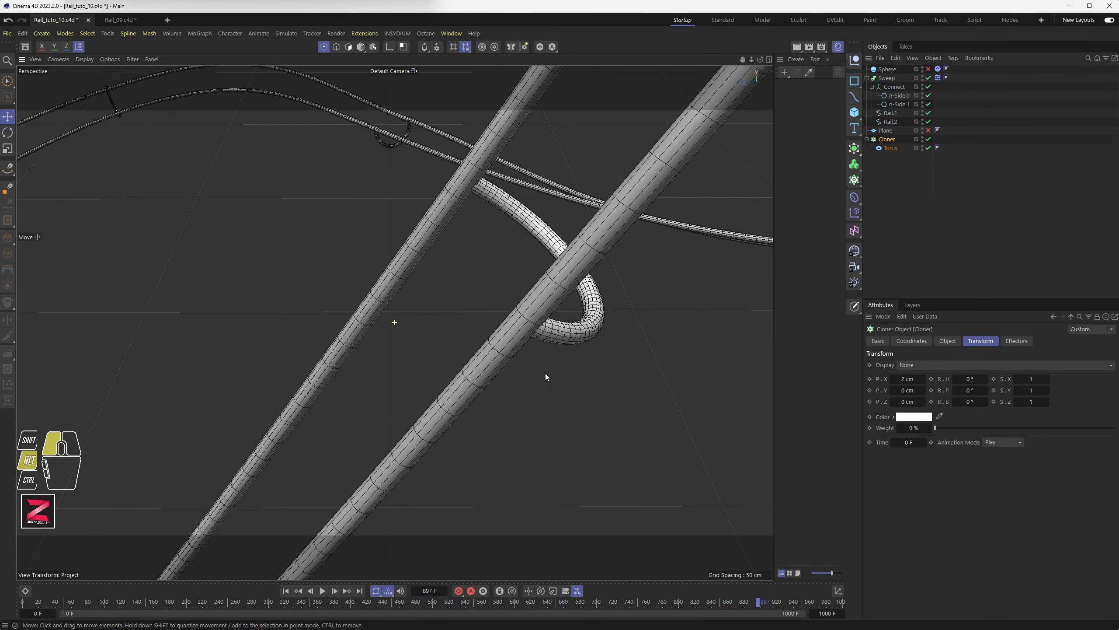
- Examine the placement of the offset torus arcs along the whole track
scroll(568, 467, "down", 6)
scroll(567, 467, "down", 10)
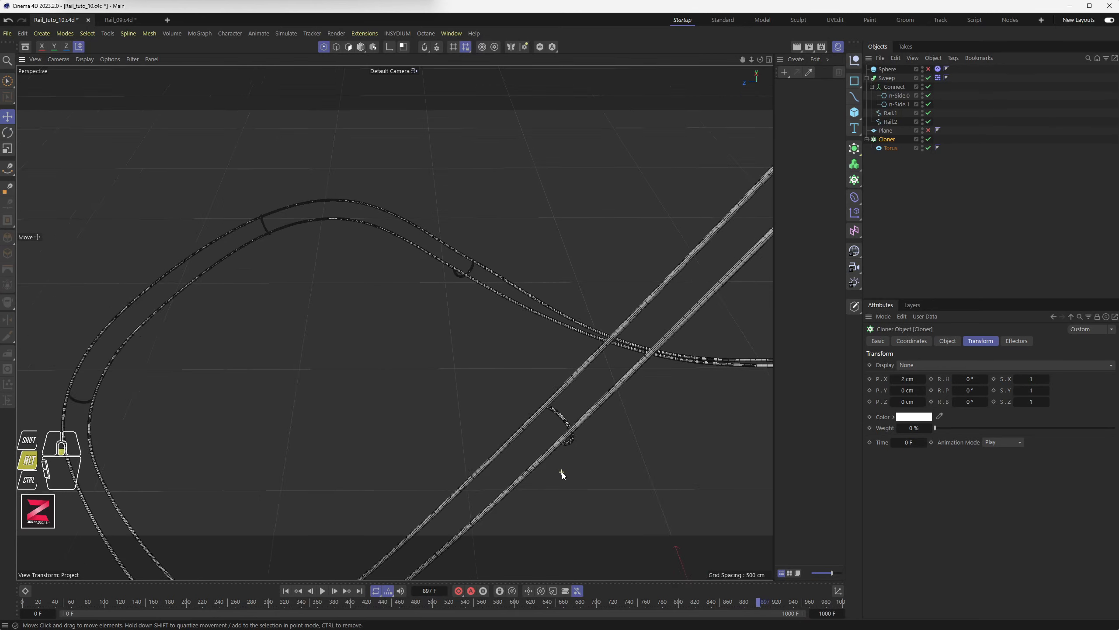
middle_click_drag(564, 470, 465, 390, "alt")
left_click_drag(441, 416, 427, 384, "alt")
scroll(425, 367, "up", 4, "alt")
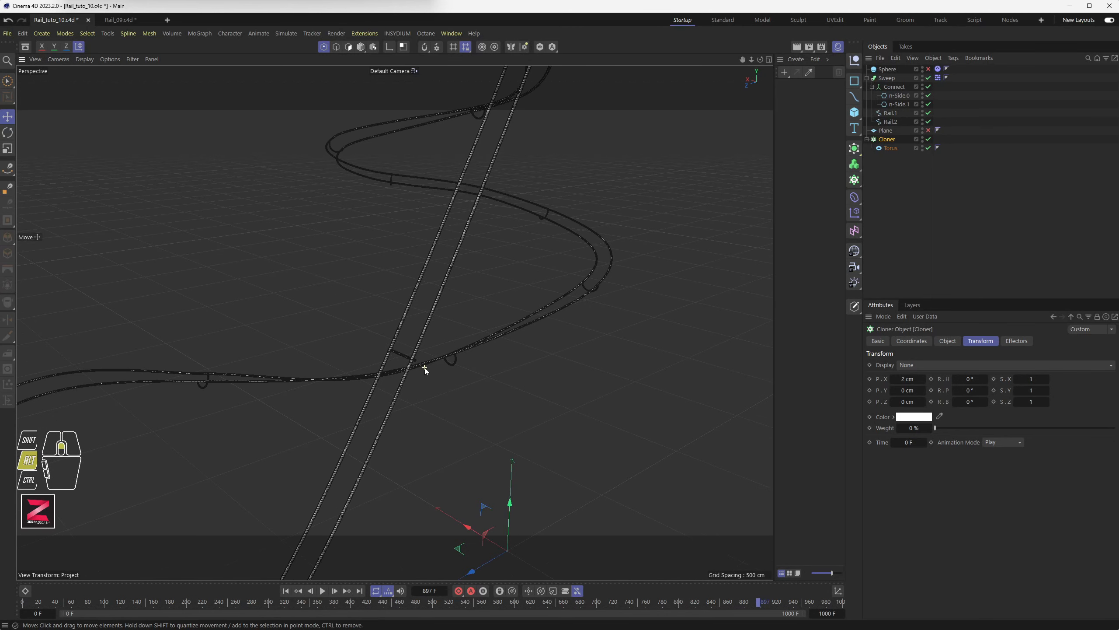
scroll(404, 365, "down", 6, "alt")
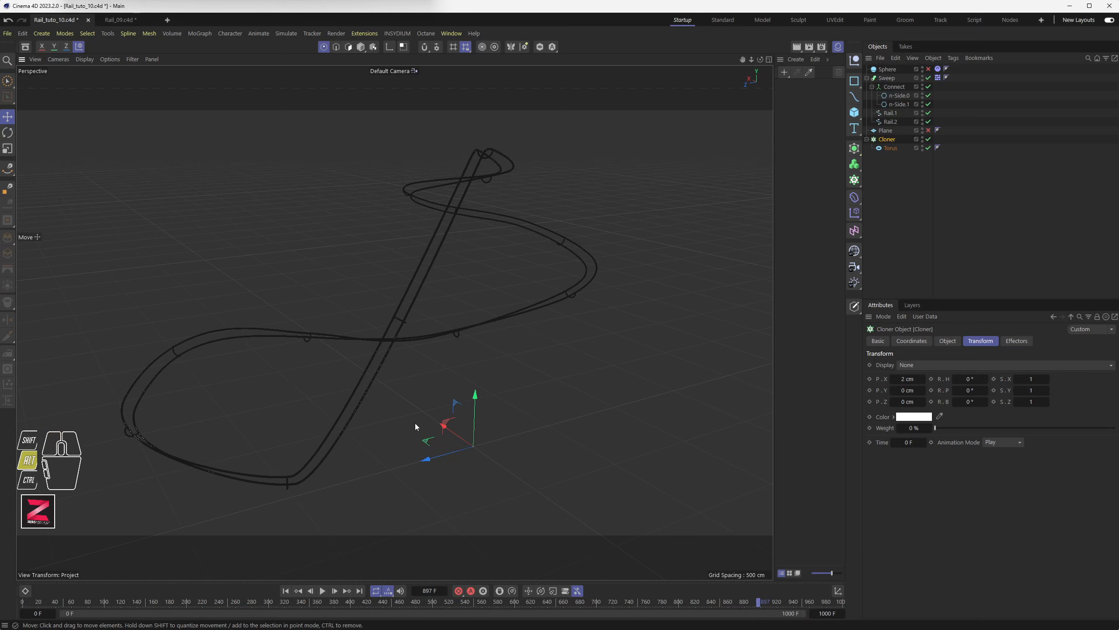
scroll(414, 423, "down", 2, "alt")
scroll(414, 423, "up", 2, "alt")
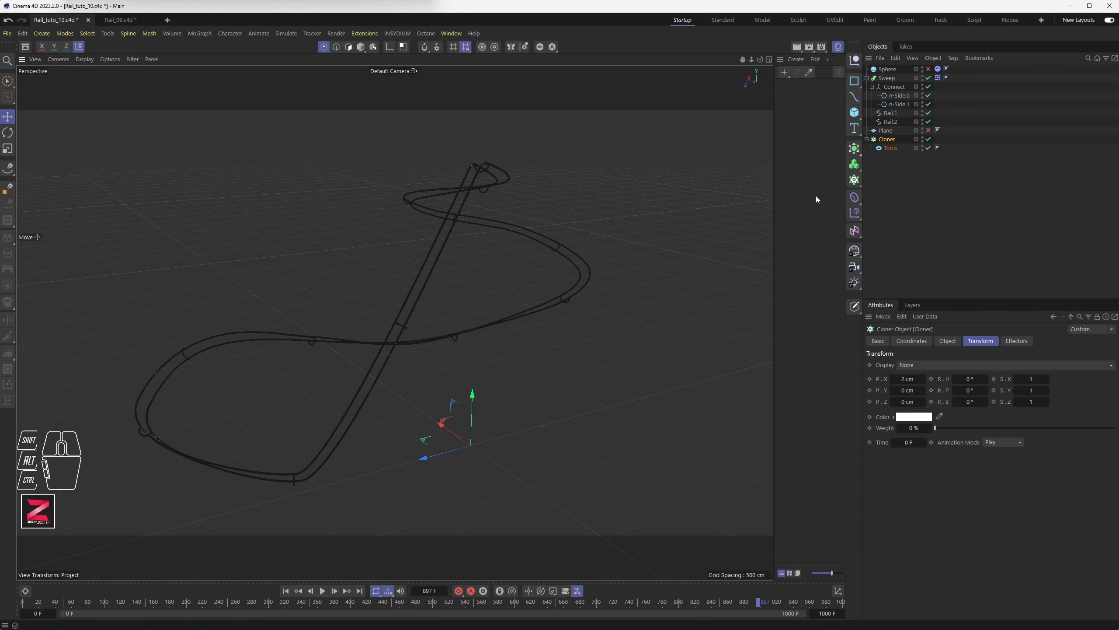
- Enable the Plane beneath the track and check the Torus's pipe radius
left_click(929, 130)
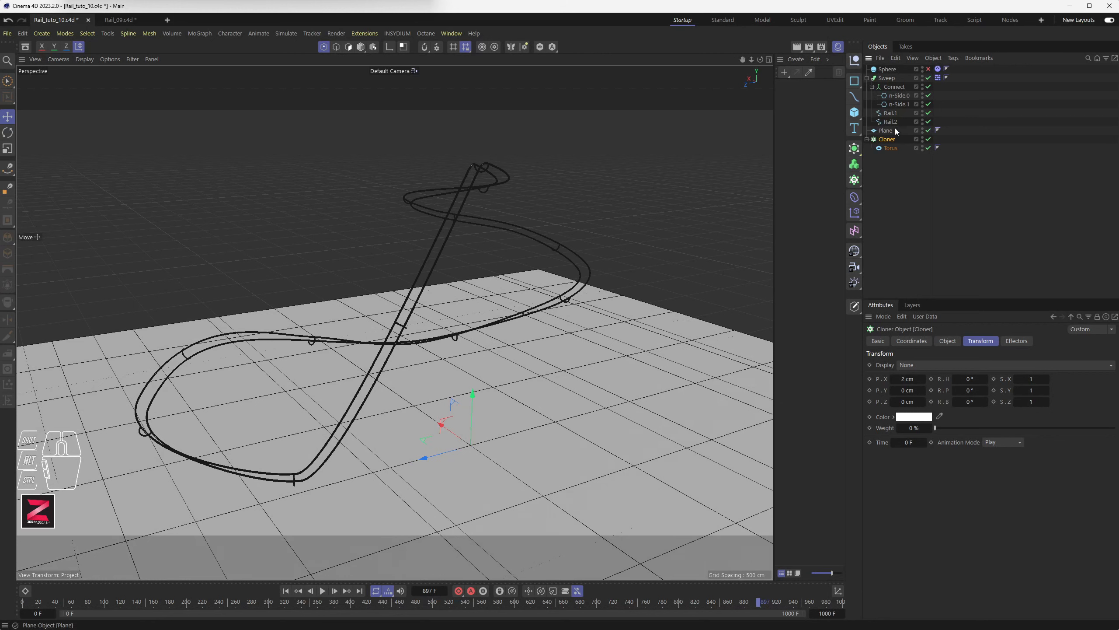
left_click(890, 148)
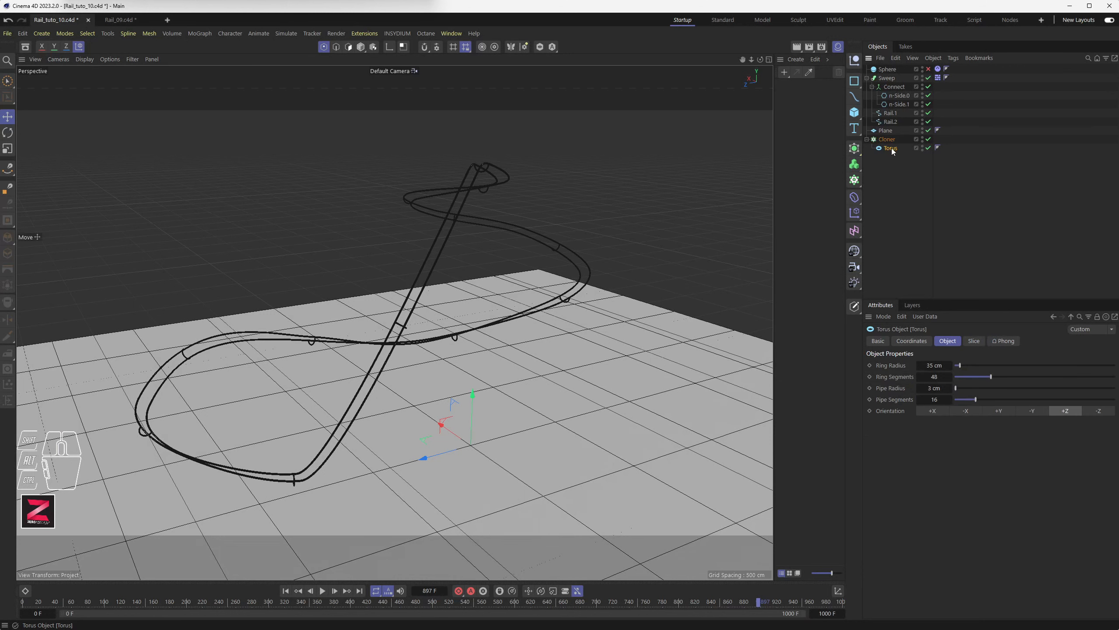
left_click(933, 388)
- Clear the object selection and add a Cylinder primitive to the scene
left_click(920, 238)
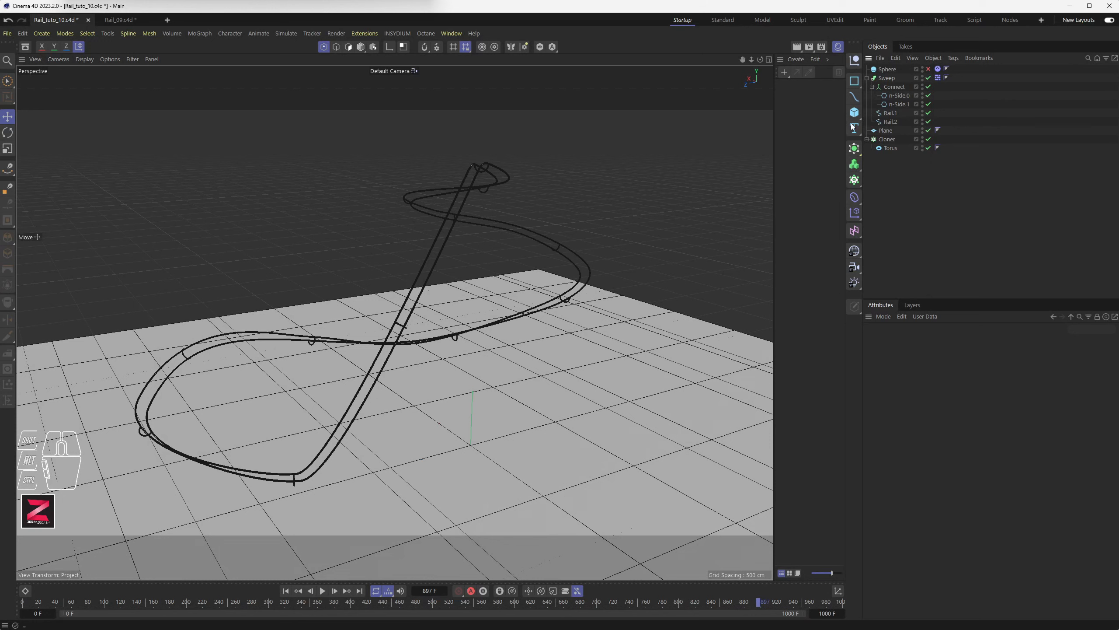
left_click_drag(856, 116, 949, 127)
left_click(948, 127)
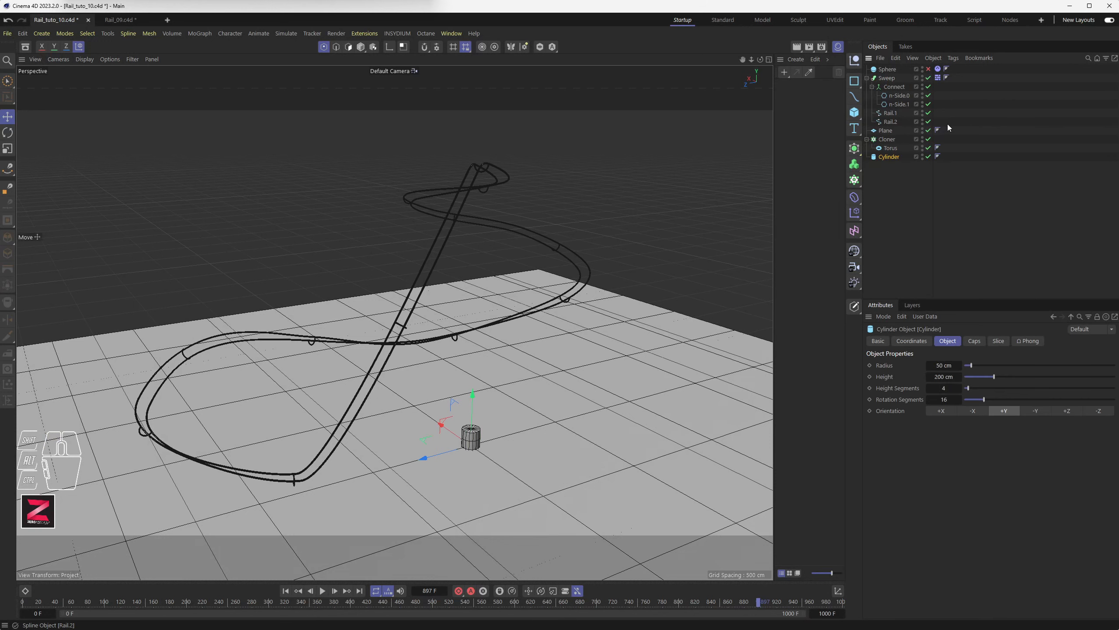
- Set the Cylinder's radius to 3 cm and increase its height to about 814 cm
left_click(943, 365)
type("3")
key("Return")
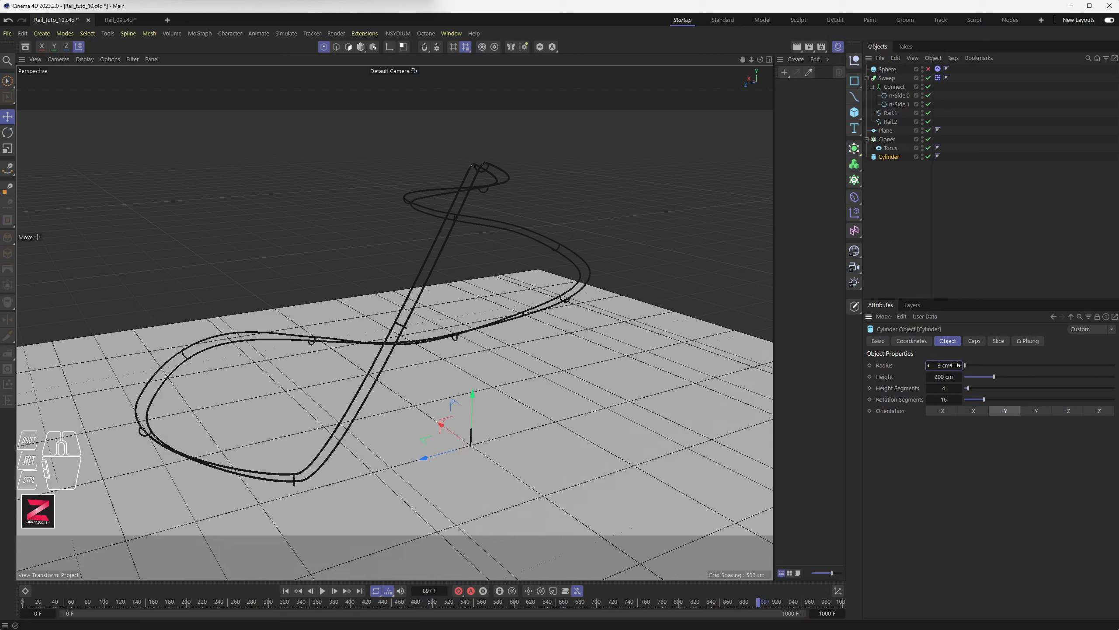
left_click_drag(943, 377, 1004, 377)
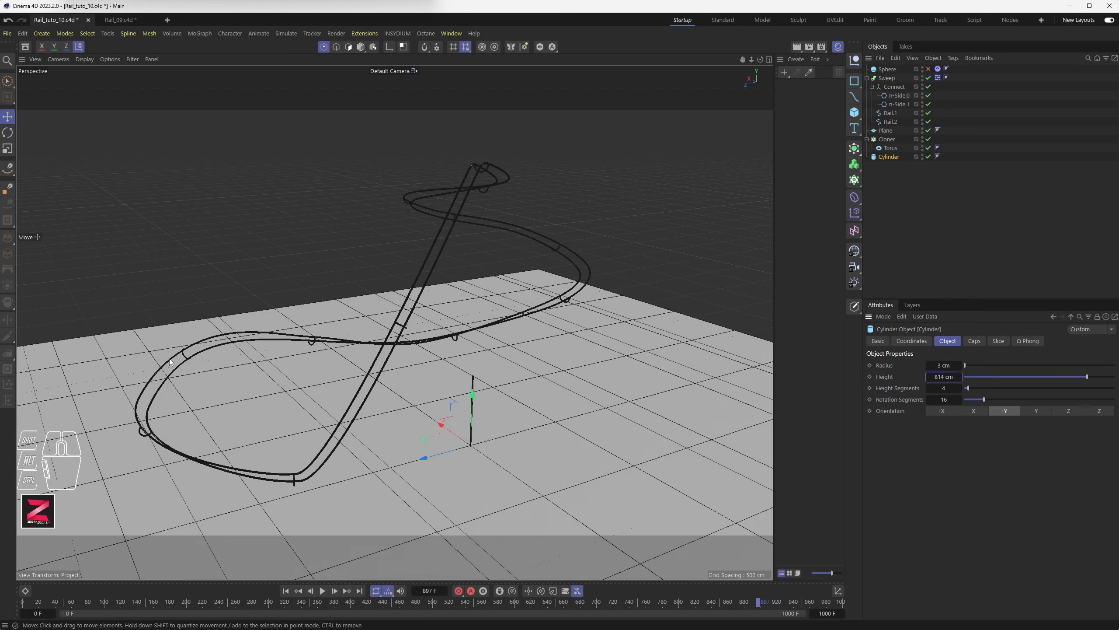
- Display the Right view full size and reduce the Cylinder's height to about 624 cm
middle_click(336, 310)
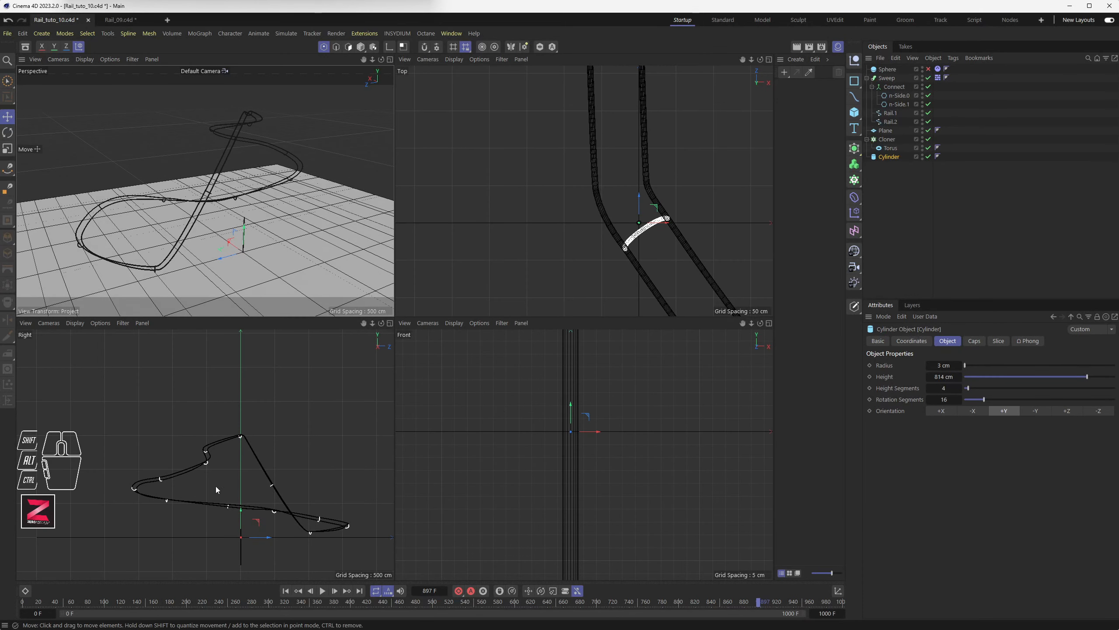
middle_click(242, 476)
middle_click_drag(435, 448, 362, 423, "alt")
scroll(362, 423, "down", 2, "alt")
scroll(364, 429, "up", 5)
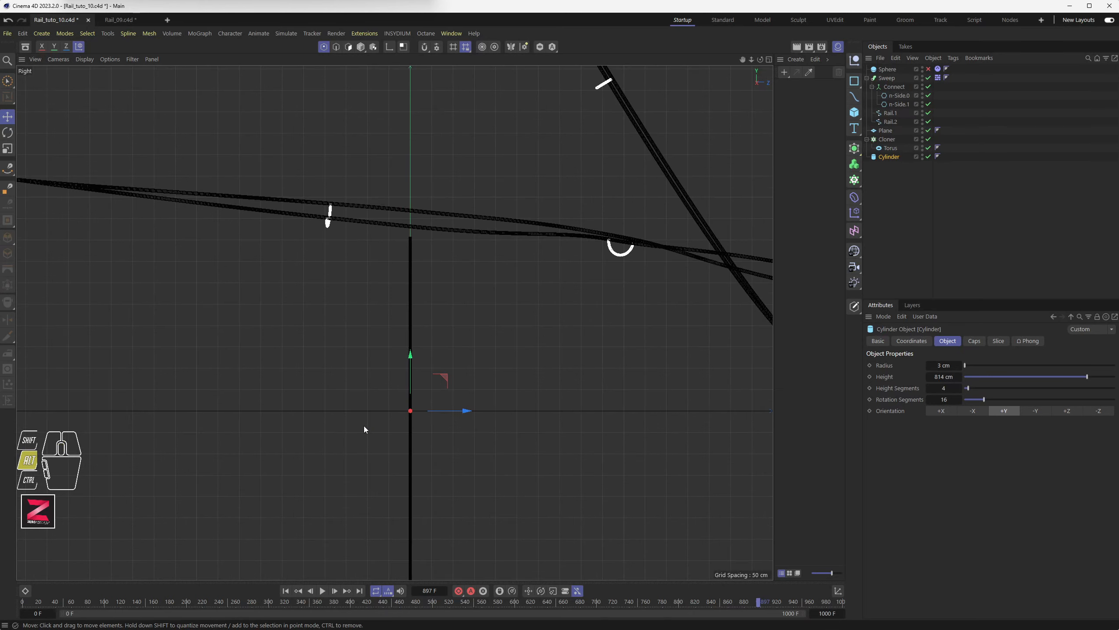
scroll(364, 428, "down", 5)
scroll(366, 397, "up", 2)
middle_click_drag(375, 366, 369, 333, "alt")
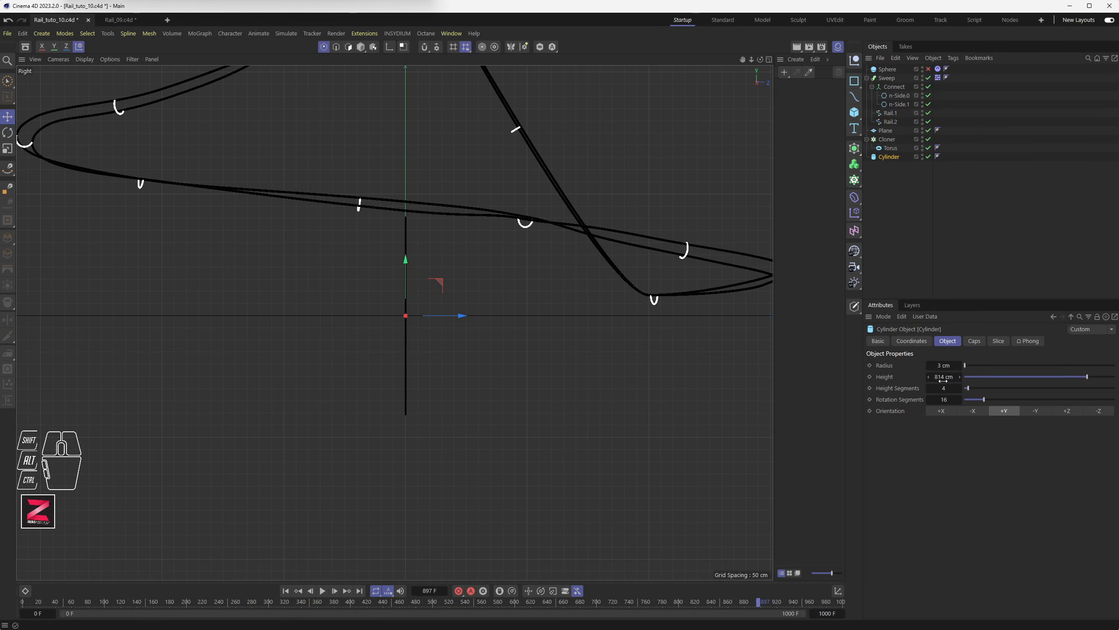
left_click_drag(943, 377, 610, 330)
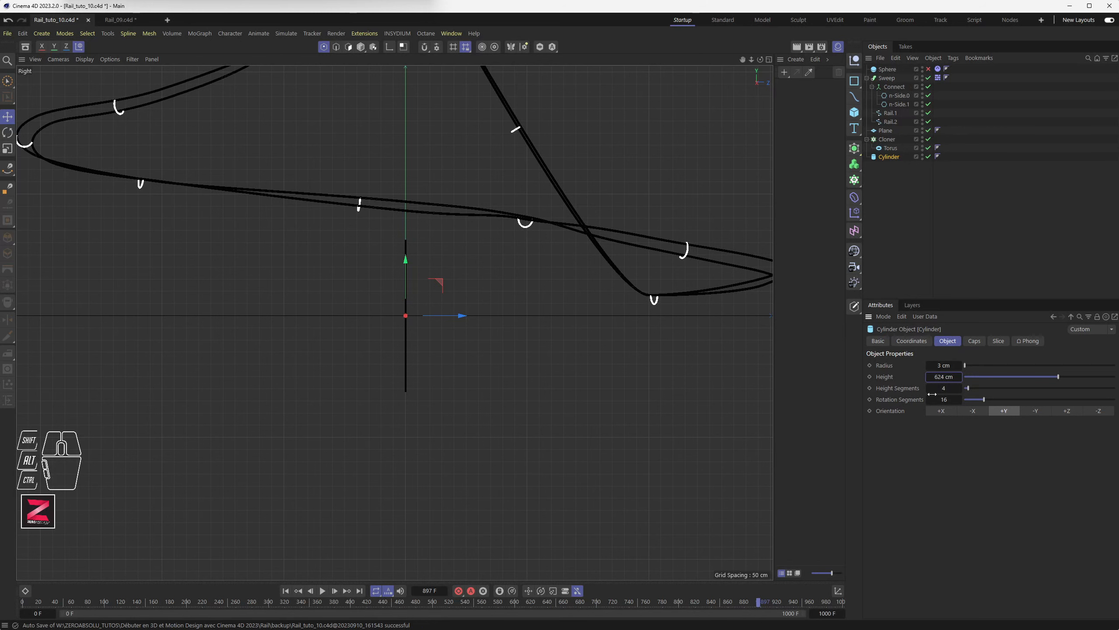
- Try the Cylinder's X, Y and Z orientation options, then return it to +Y
left_click(942, 411)
left_click(972, 411)
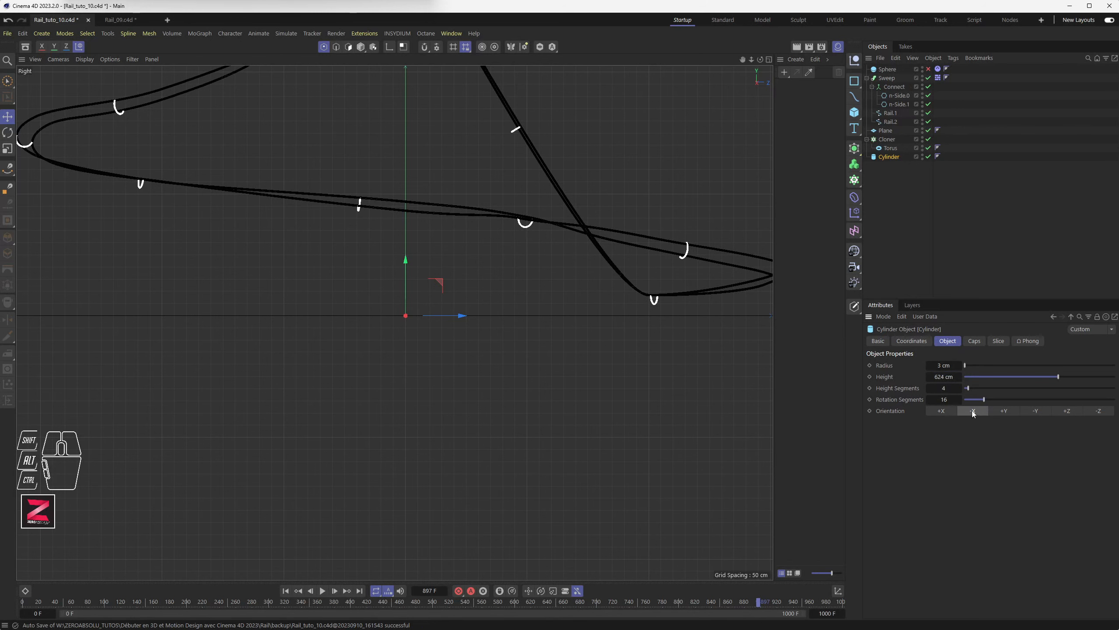
left_click(1004, 411)
left_click(1035, 411)
left_click(1067, 411)
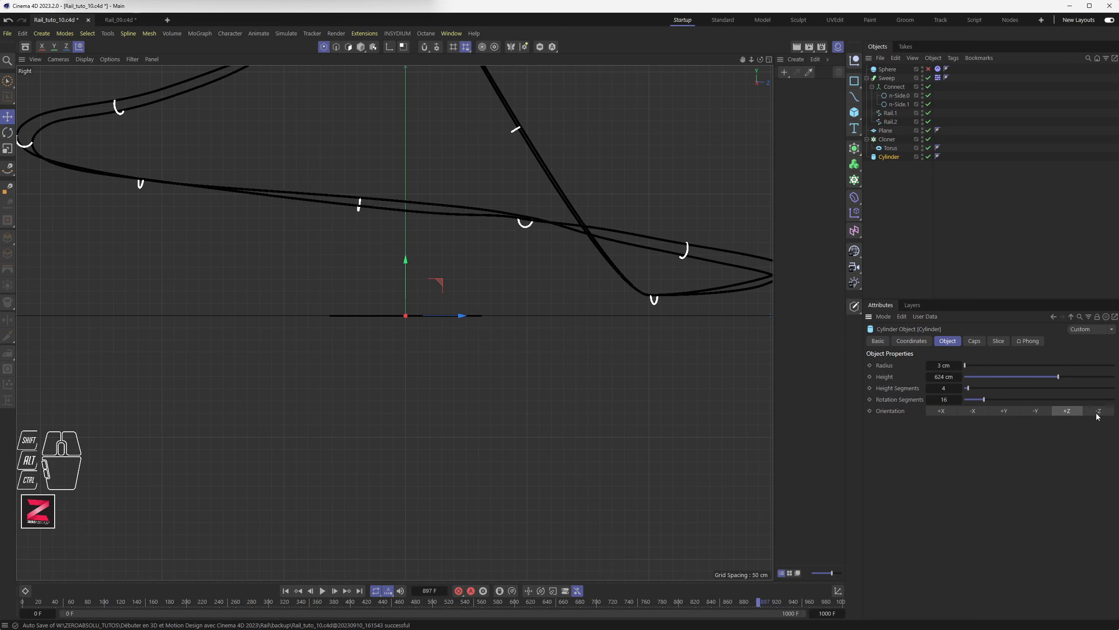
left_click(1099, 411)
left_click(941, 411)
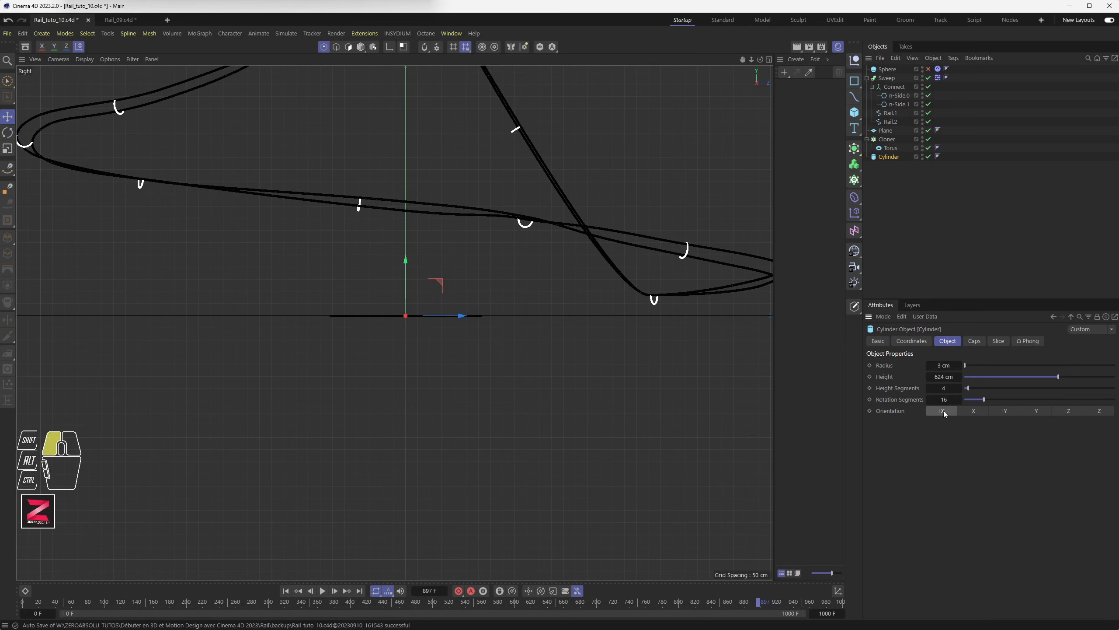
left_click(978, 412)
left_click(1005, 412)
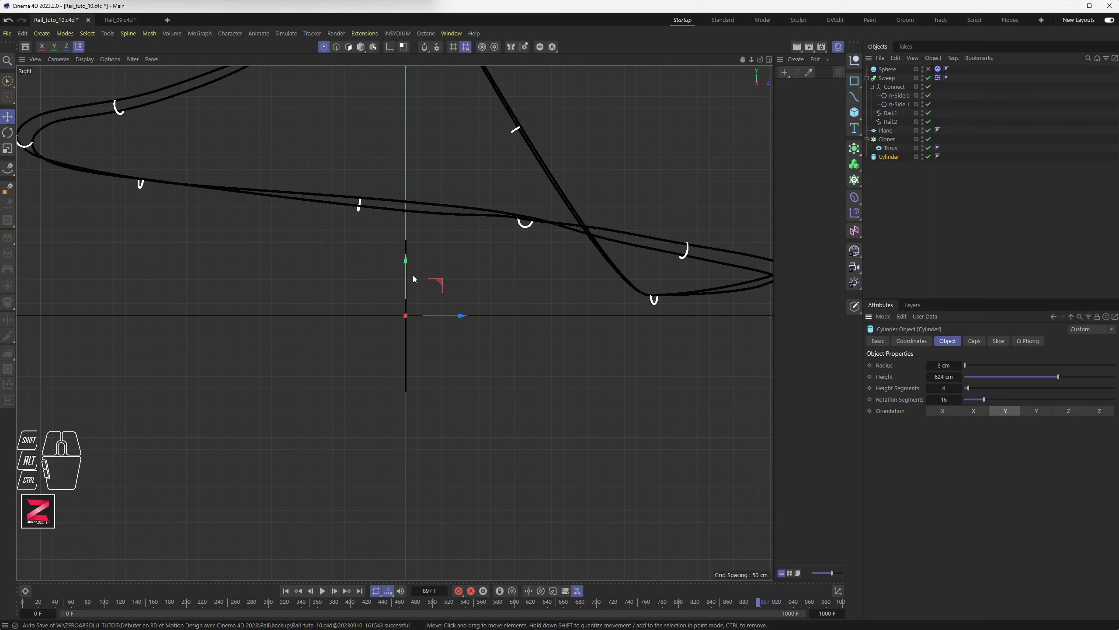
- Increase the Cylinder's height to about 1292 cm and raise it until its top reaches the arc at the track's summit
left_click_drag(406, 275, 402, 164)
middle_click_drag(401, 164, 399, 352, "alt")
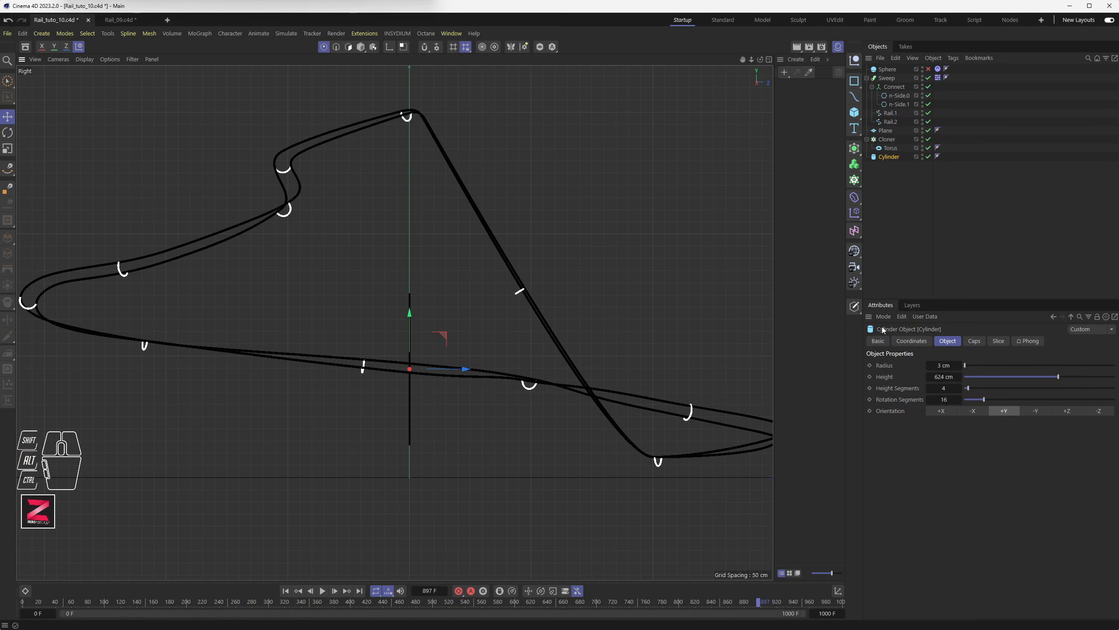
left_click_drag(934, 376, 987, 377)
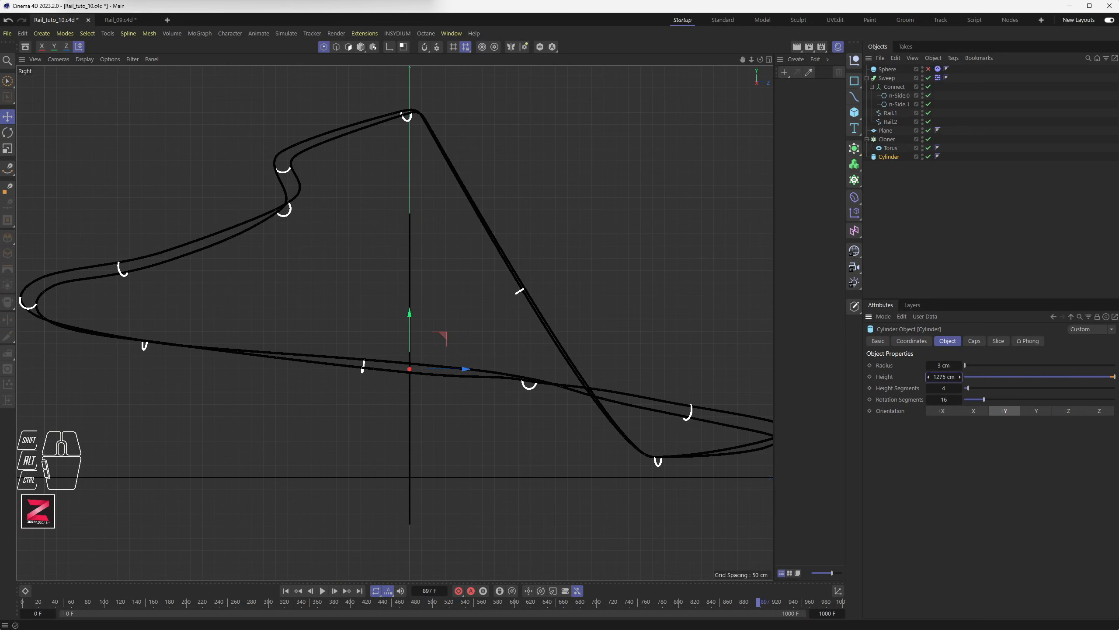
left_click_drag(407, 324, 402, 234)
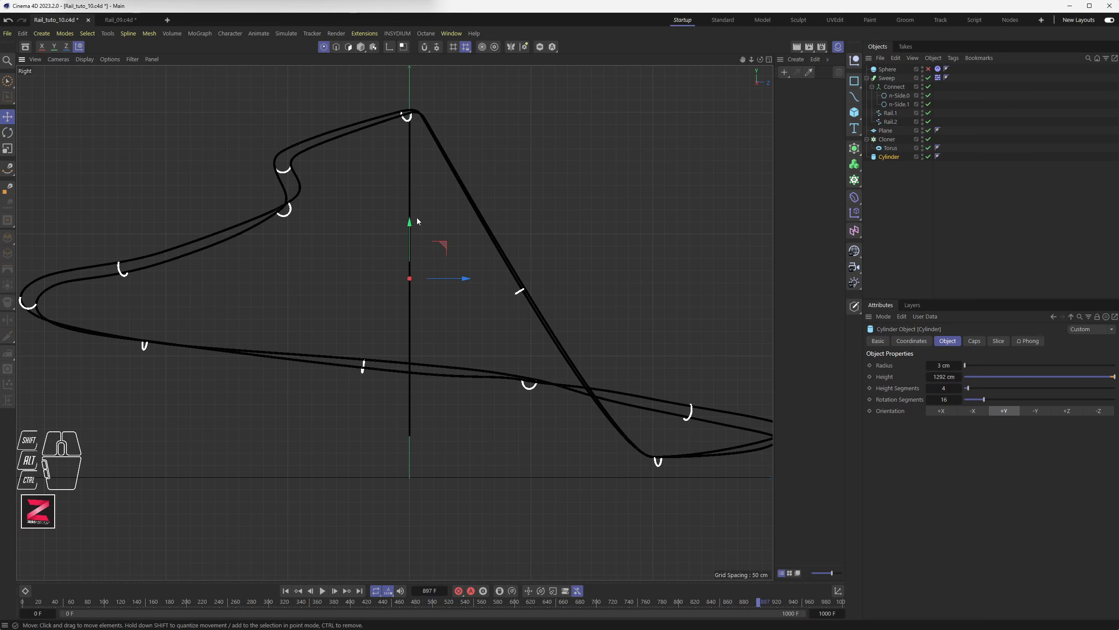
- Extend the Cylinder's height to about 1561 cm and lower it to span from the ground to the summit arc
left_click_drag(950, 375, 959, 376)
left_click(886, 131)
left_click(889, 157)
left_click_drag(409, 229, 408, 265)
- Align the Cylinder under the lowest point of the summit arc in the Right view and push its top slightly into the tube
scroll(399, 115, "up", 3)
scroll(425, 134, "up", 8)
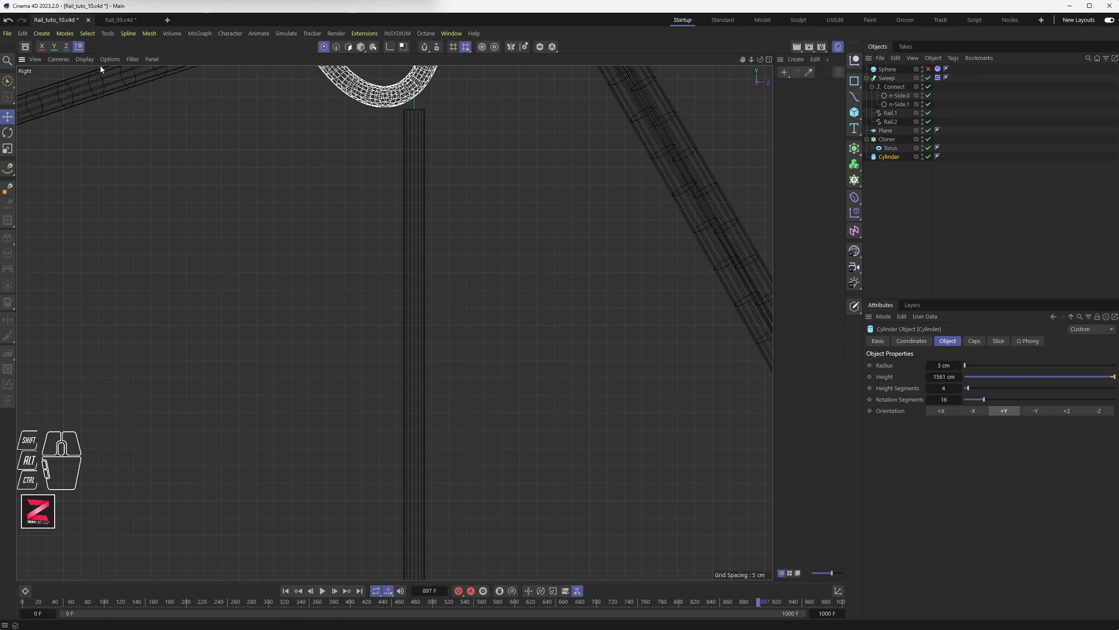
left_click_drag(416, 157, 386, 155)
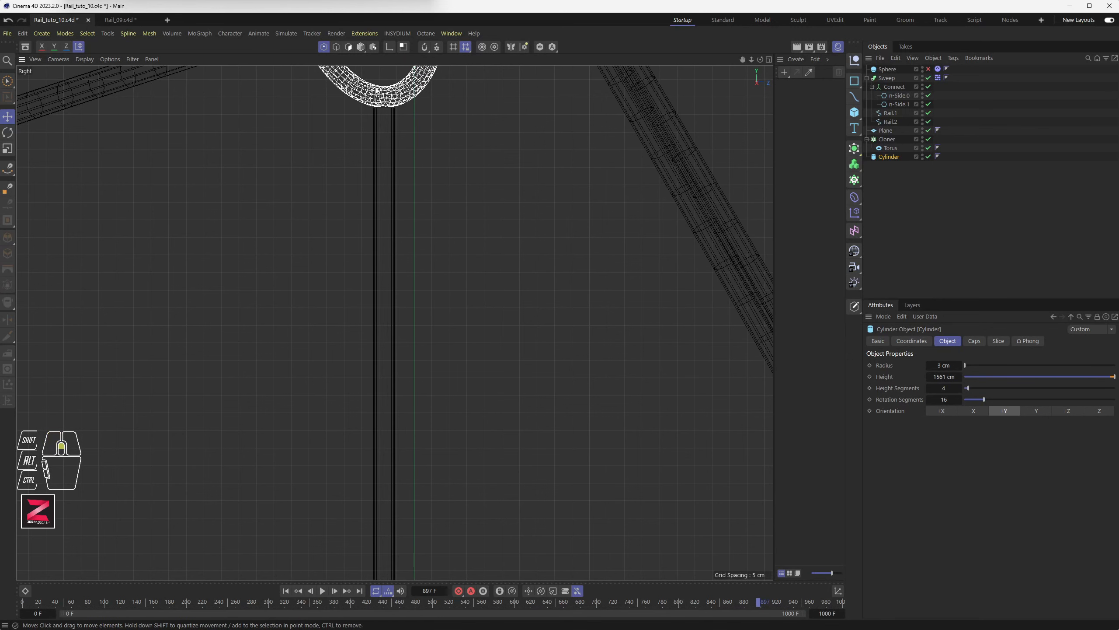
scroll(386, 155, "up", 8)
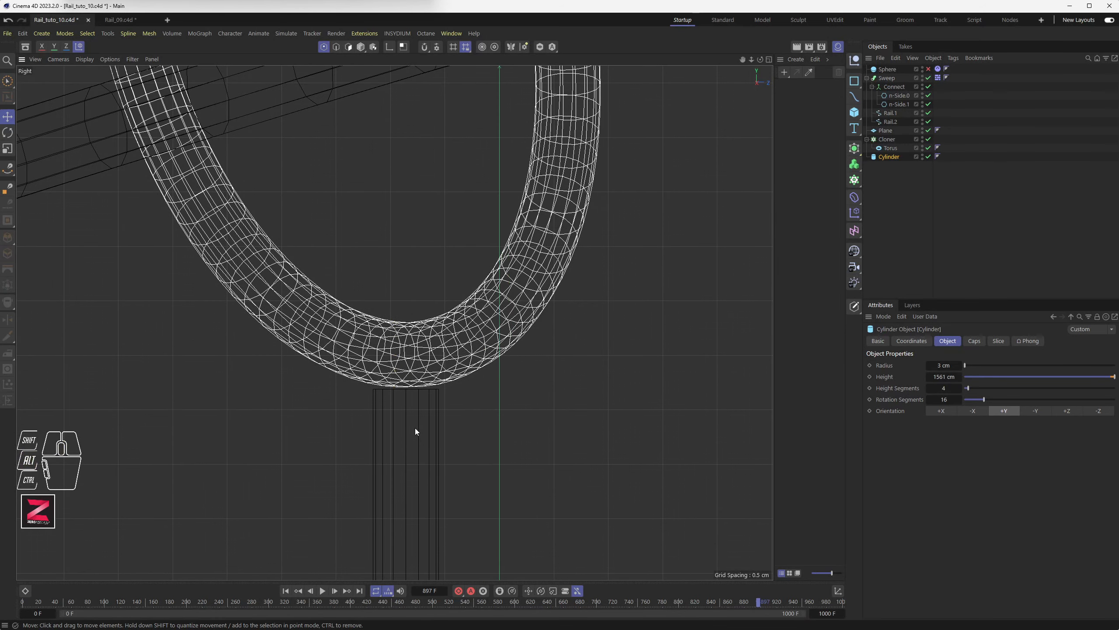
left_click_drag(415, 427, 418, 396)
scroll(400, 352, "up", 5)
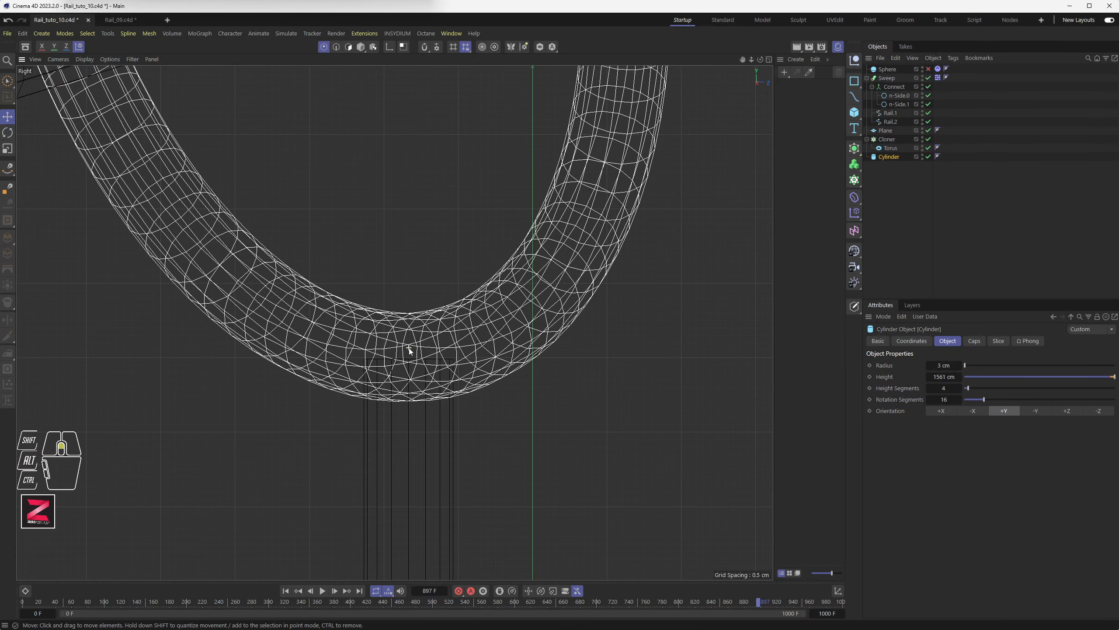
scroll(397, 434, "down", 3)
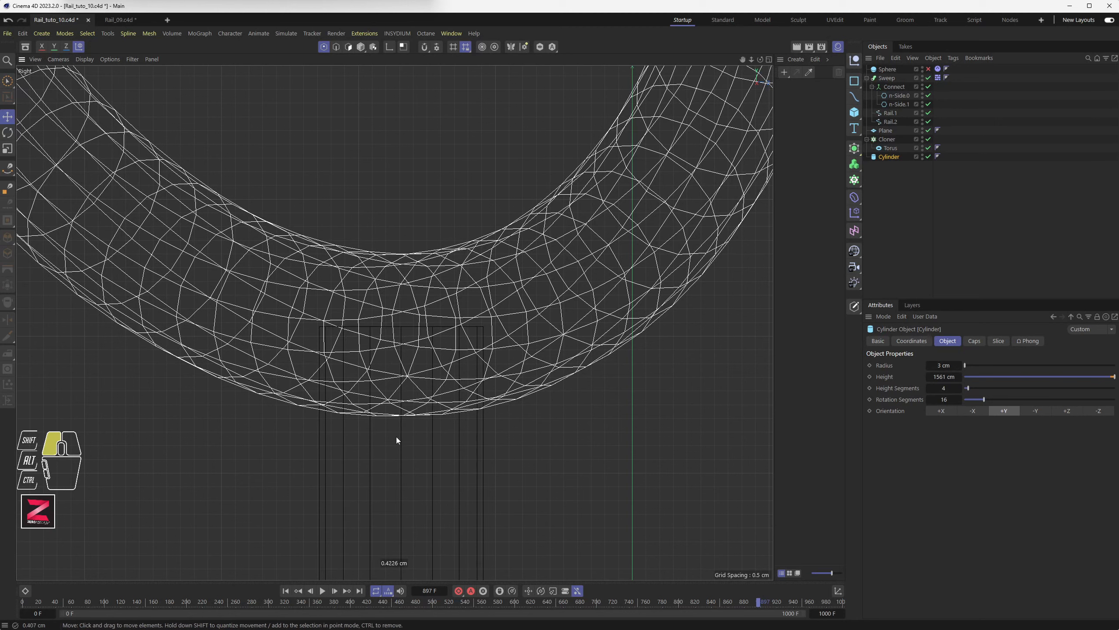
- Center the Cylinder on the middle of the summit arc's tube in the Top view
middle_click(412, 357)
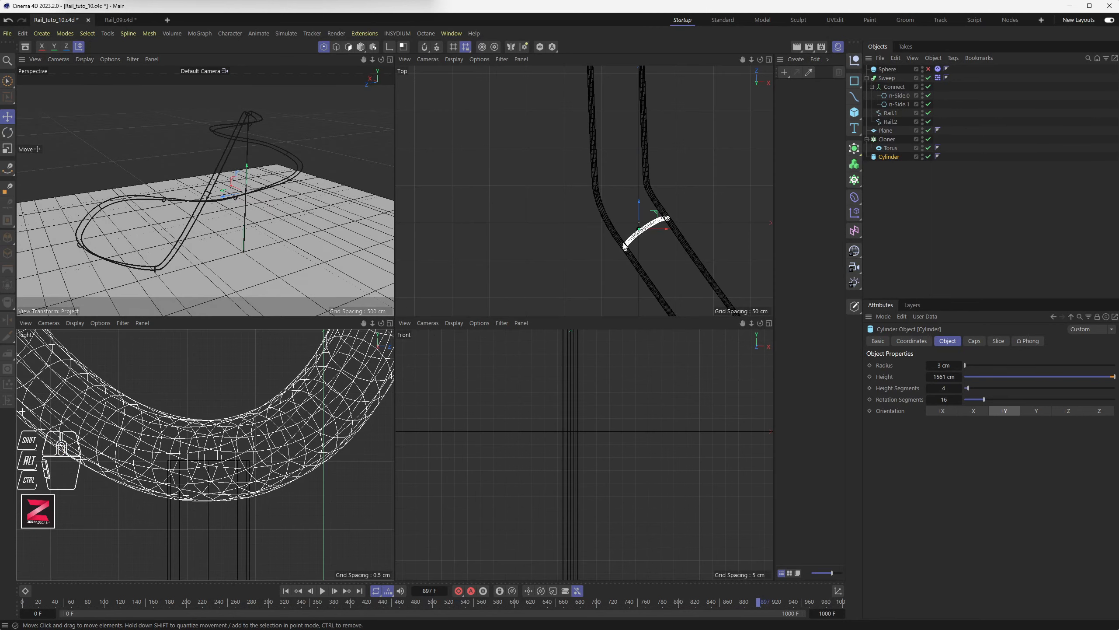
middle_click(623, 227)
scroll(525, 425, "up", 4)
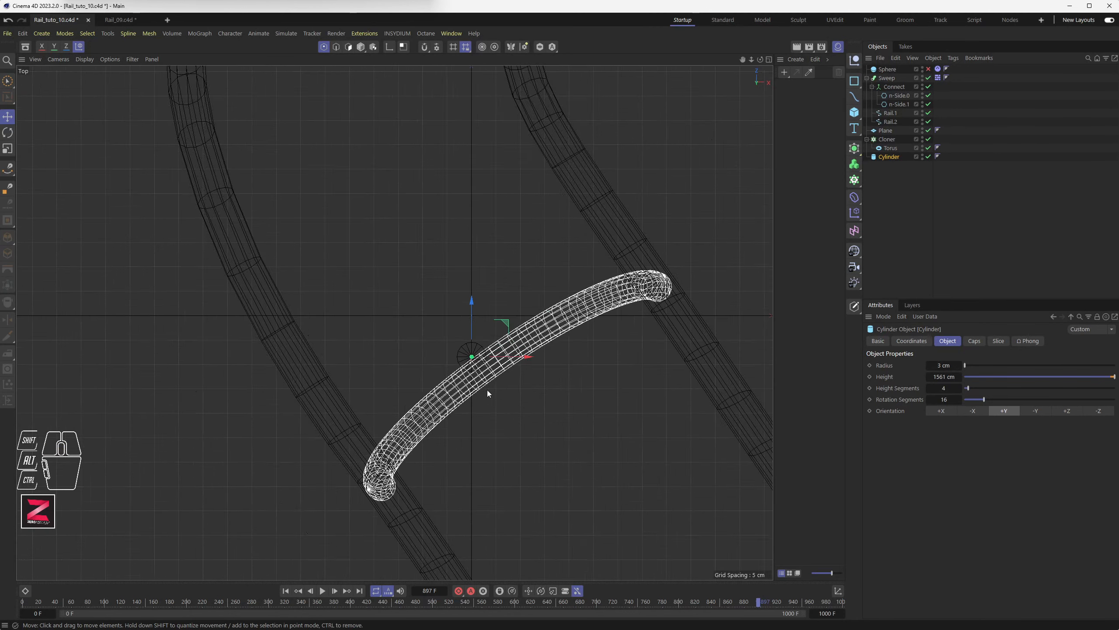
scroll(457, 355, "up", 5)
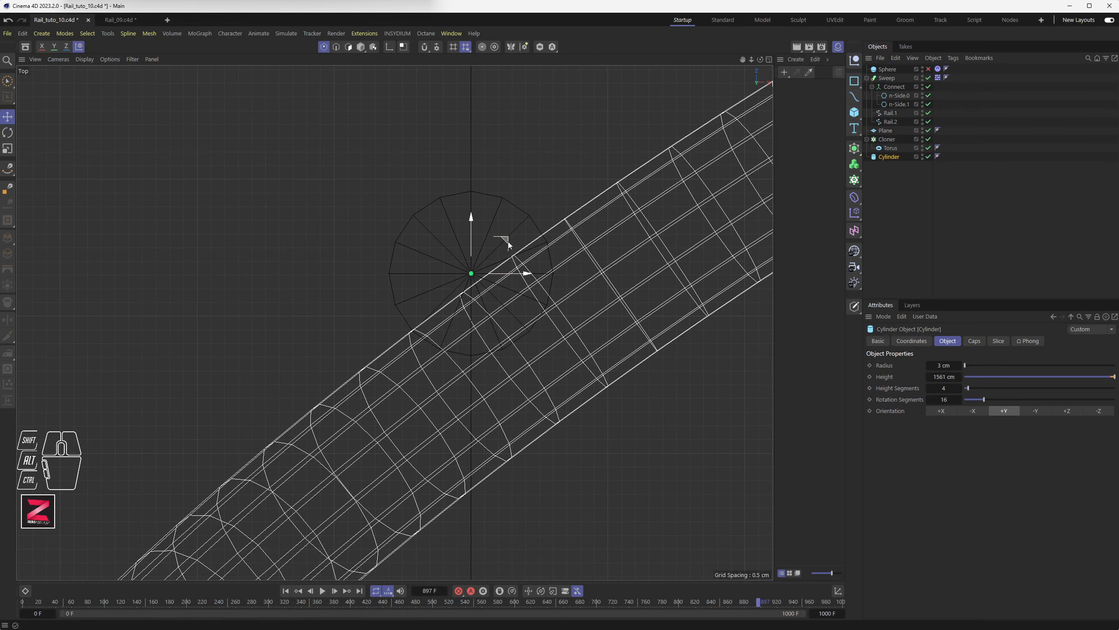
right_click_drag(594, 295, 368, 282, "alt")
scroll(369, 280, "up", 10)
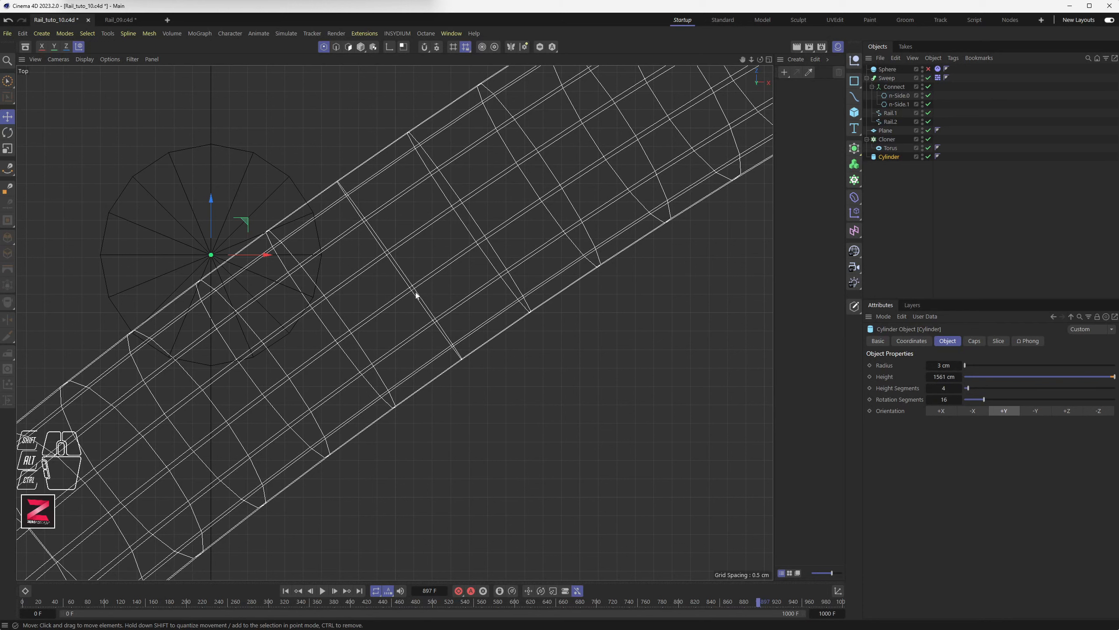
left_click_drag(246, 218, 430, 240)
scroll(398, 265, "up", 4)
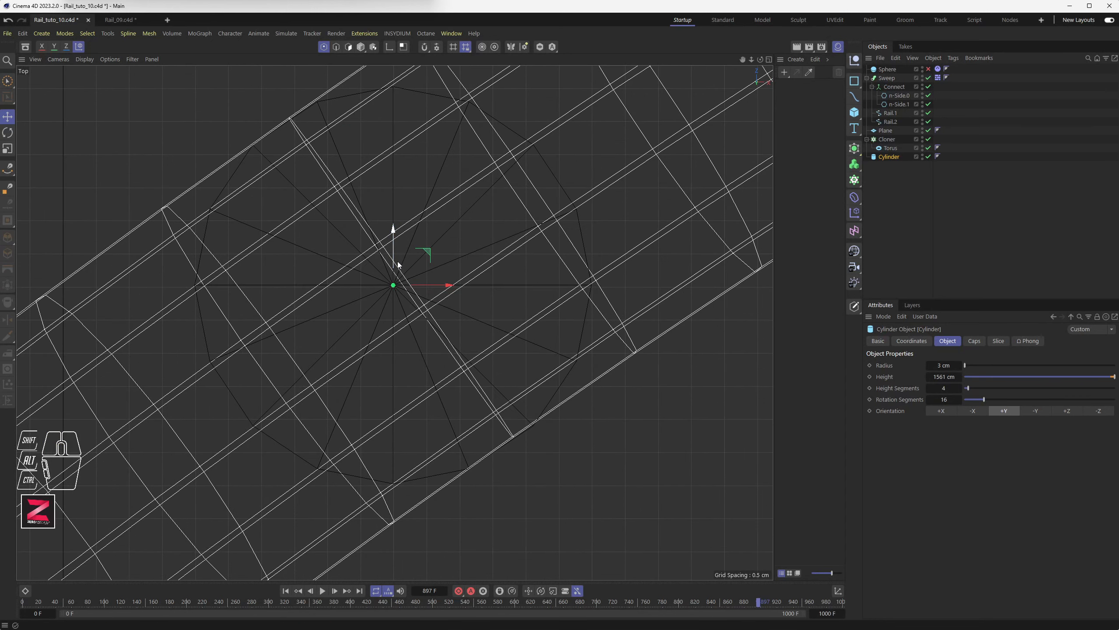
- Set the Cylinder's radius to 2.8 cm so it fits within the torus tube
scroll(398, 265, "down", 3)
left_click(948, 366)
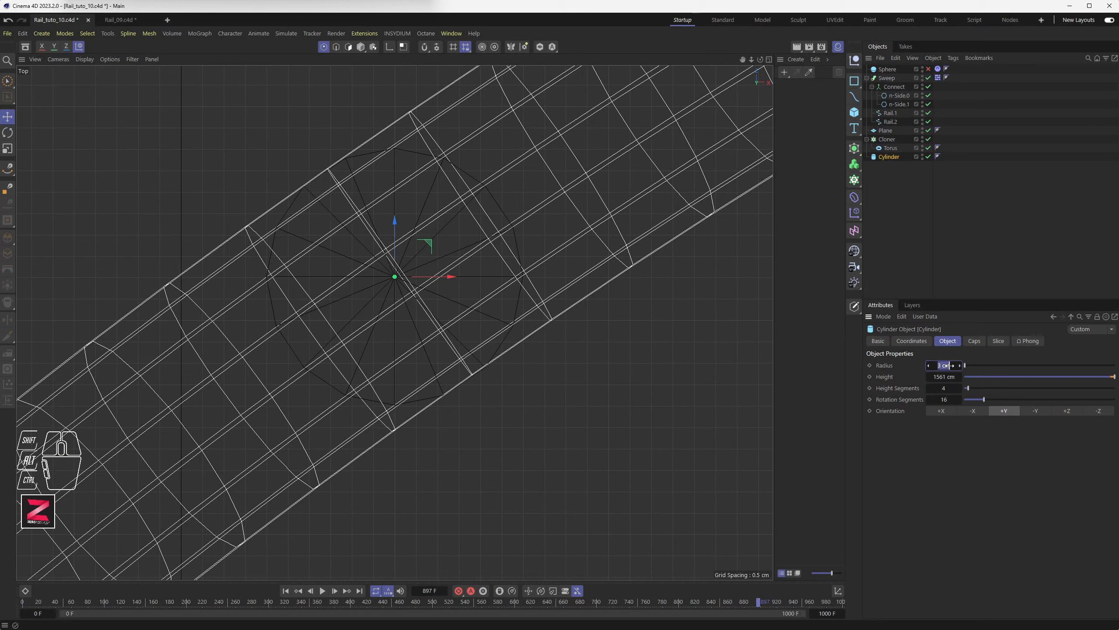
type("2.8")
key("Return")
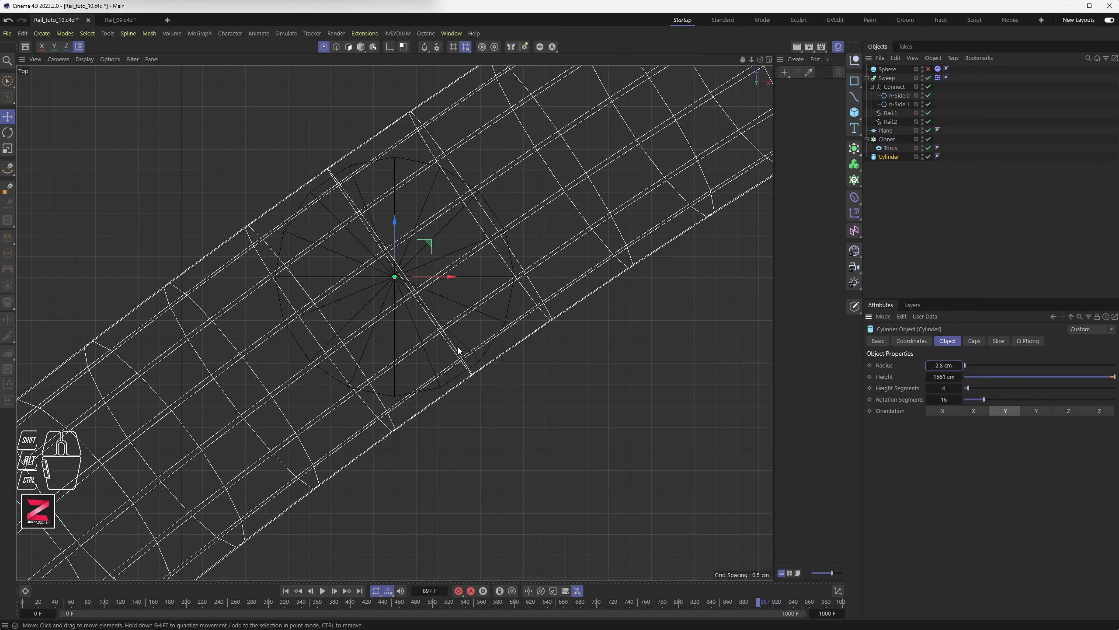
- Examine the junction between the Cylinder and the summit arc in the Right and Perspective views
middle_click(445, 349)
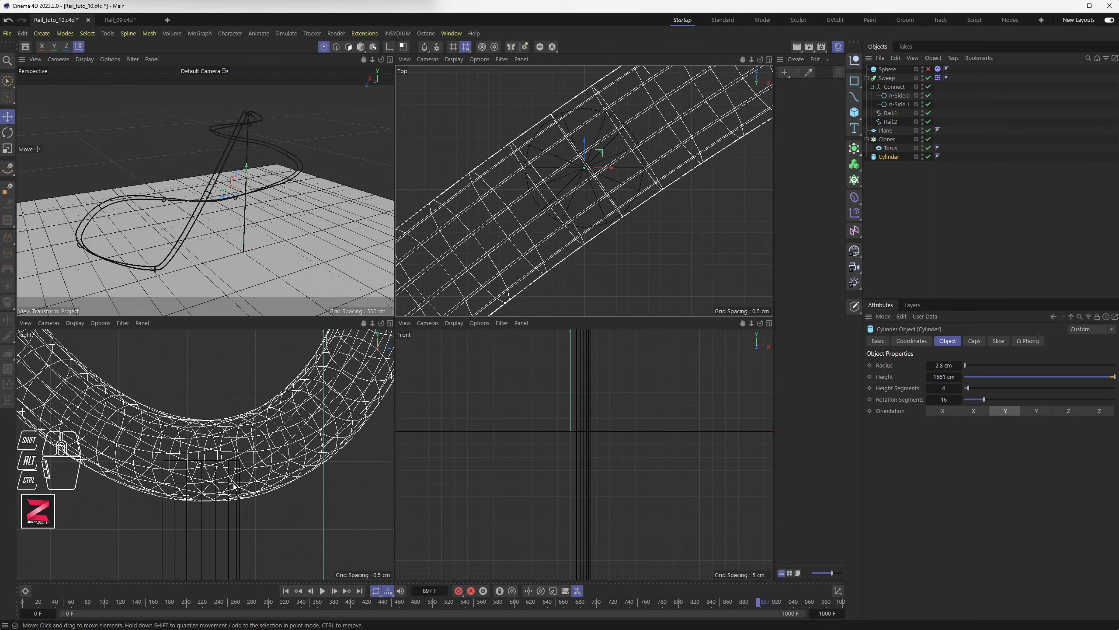
middle_click(197, 480)
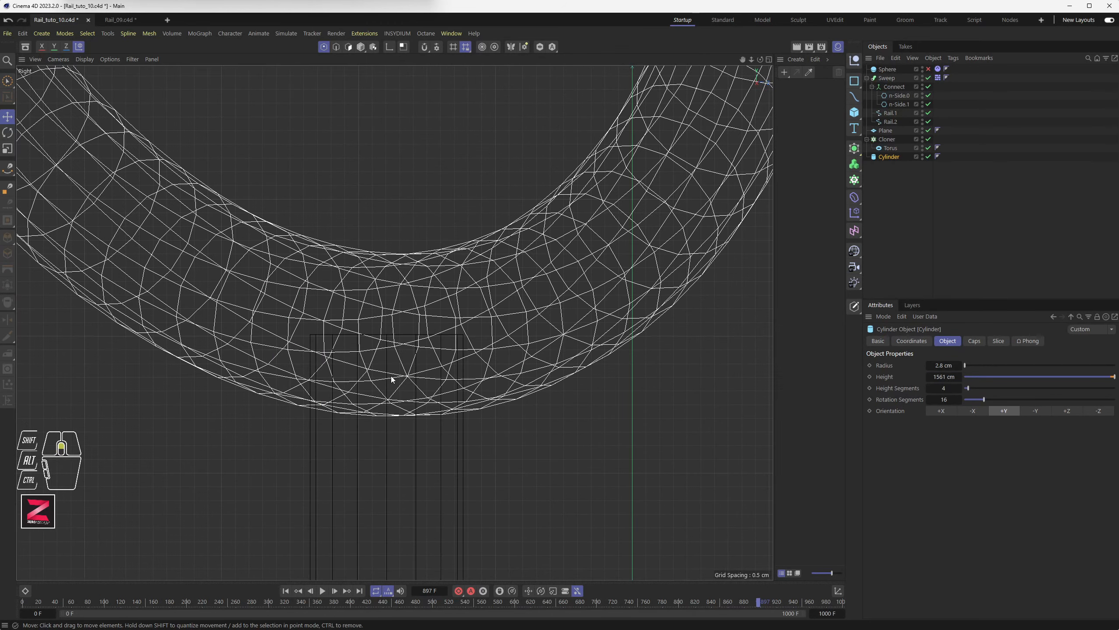
middle_click_drag(392, 379, 359, 382)
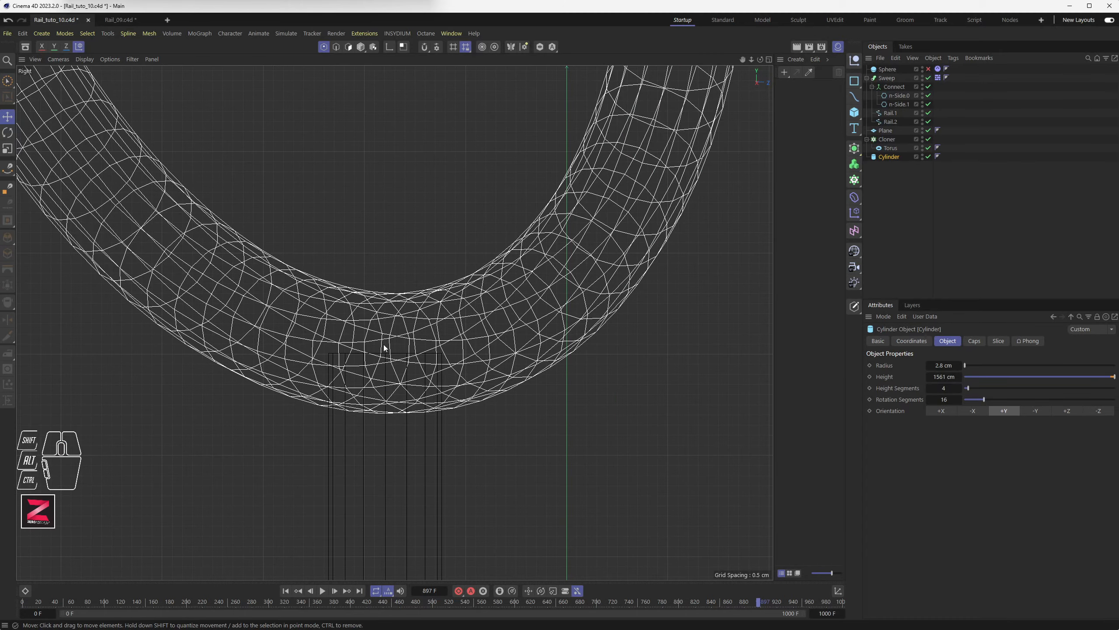
scroll(413, 364, "down", 15)
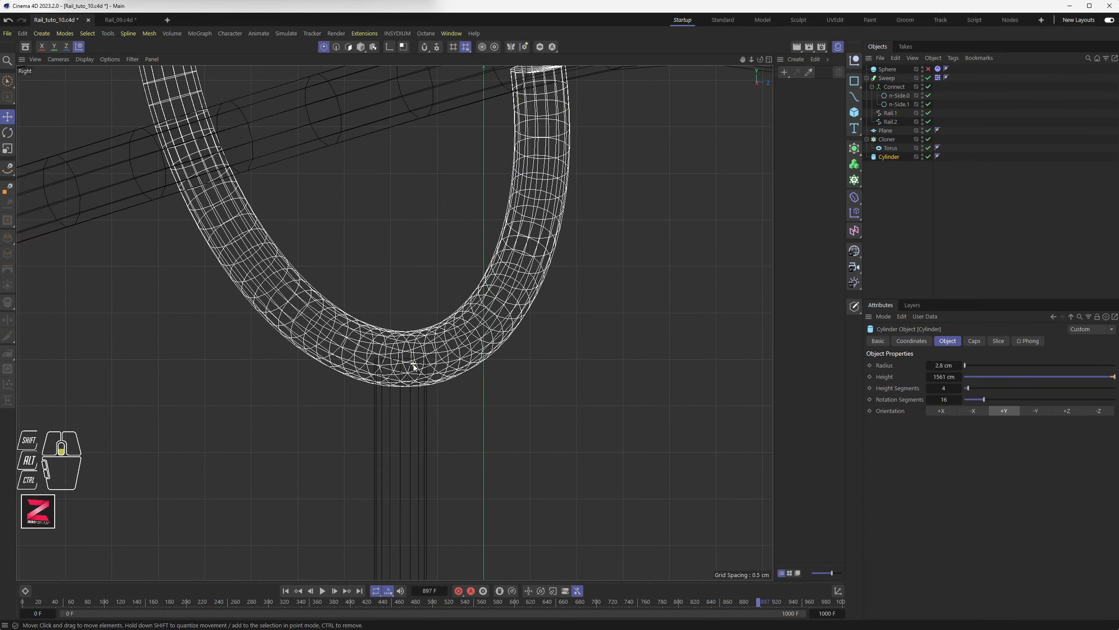
middle_click(408, 354)
middle_click(235, 224)
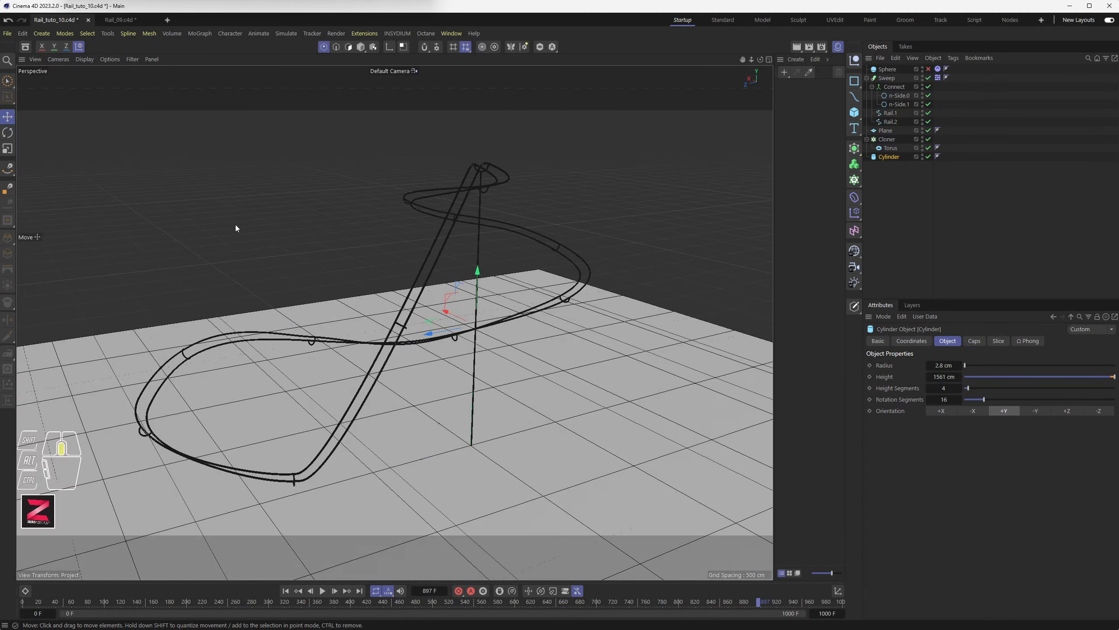
left_click_drag(373, 324, 322, 191, "alt")
middle_click_drag(255, 177, 339, 177, "alt")
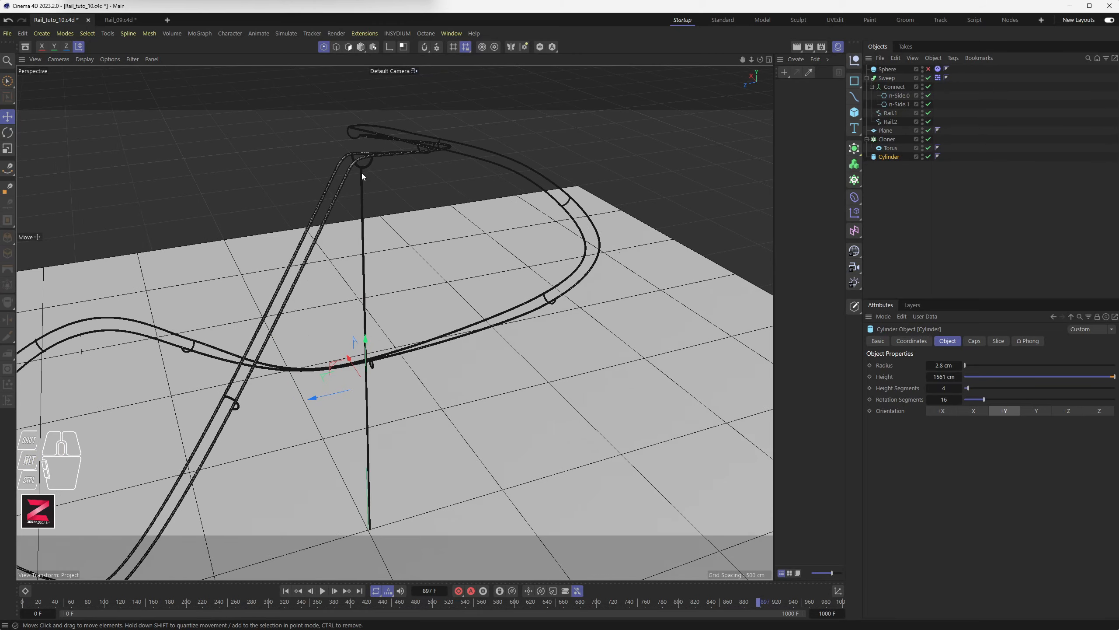
scroll(362, 173, "up", 10)
scroll(360, 170, "up", 12)
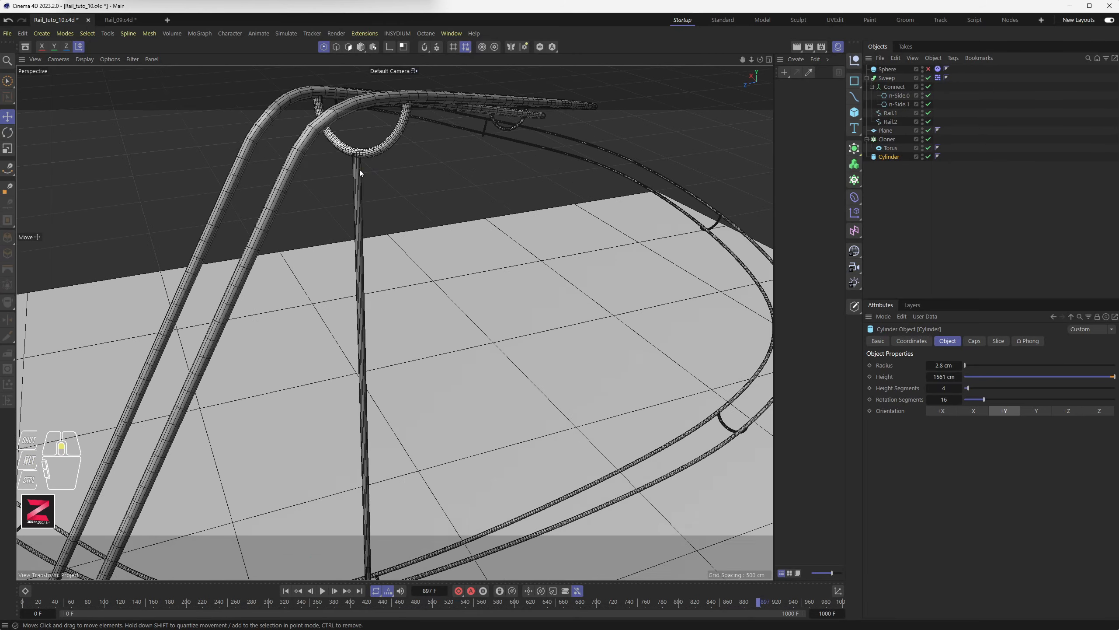
left_click_drag(350, 138, 348, 195, "alt")
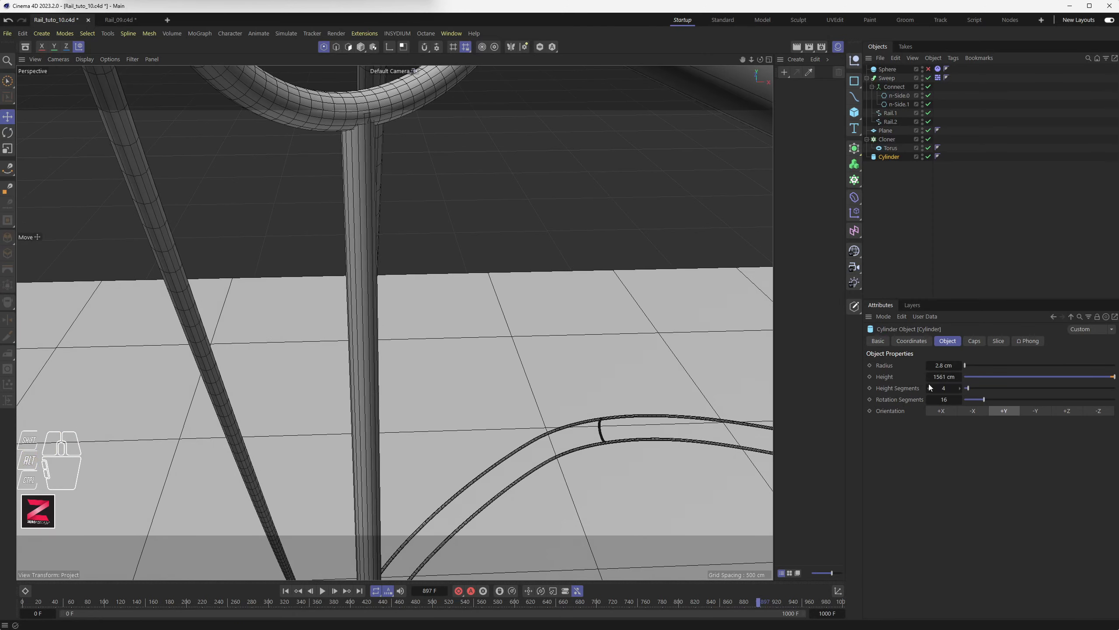
- Set the Cylinder's radius to 2.6 cm and check how it meets the summit arc
left_click(944, 365)
type("5")
key("Return")
left_click_drag(636, 231, 432, 190, "alt")
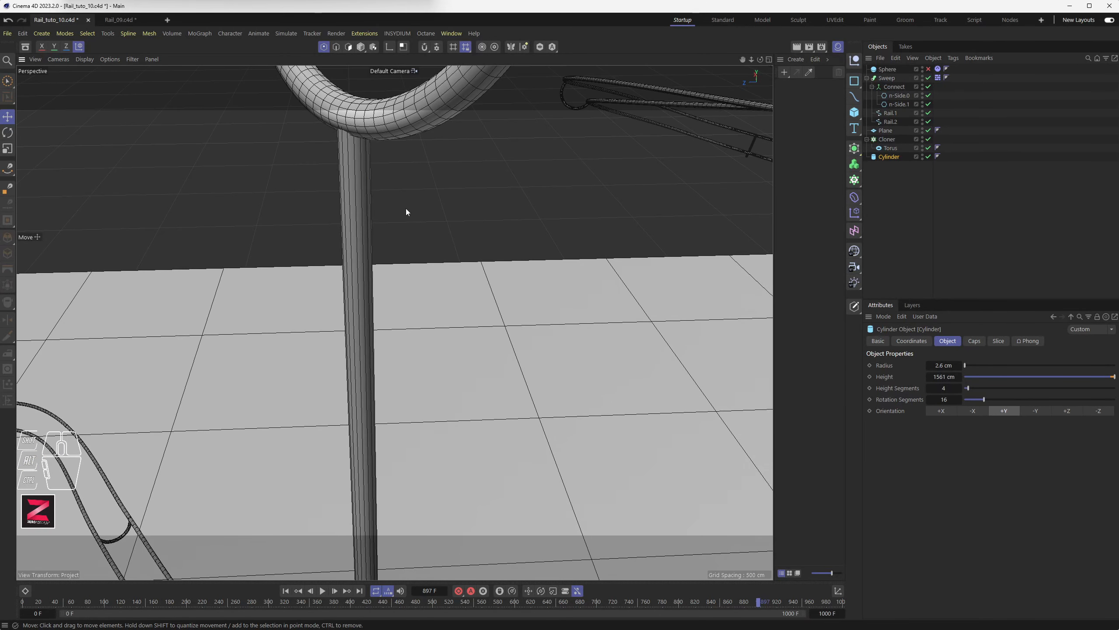
scroll(383, 213, "down", 10)
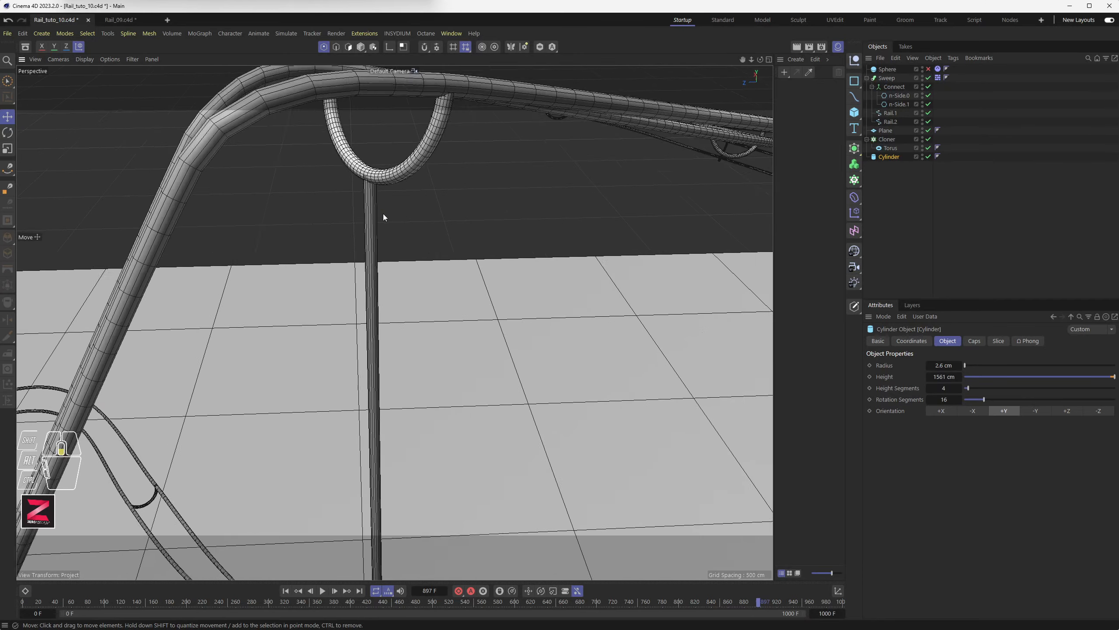
- Examine the whole track with the single post in the Perspective view and the arc layout in the Top view
scroll(391, 232, "down", 10)
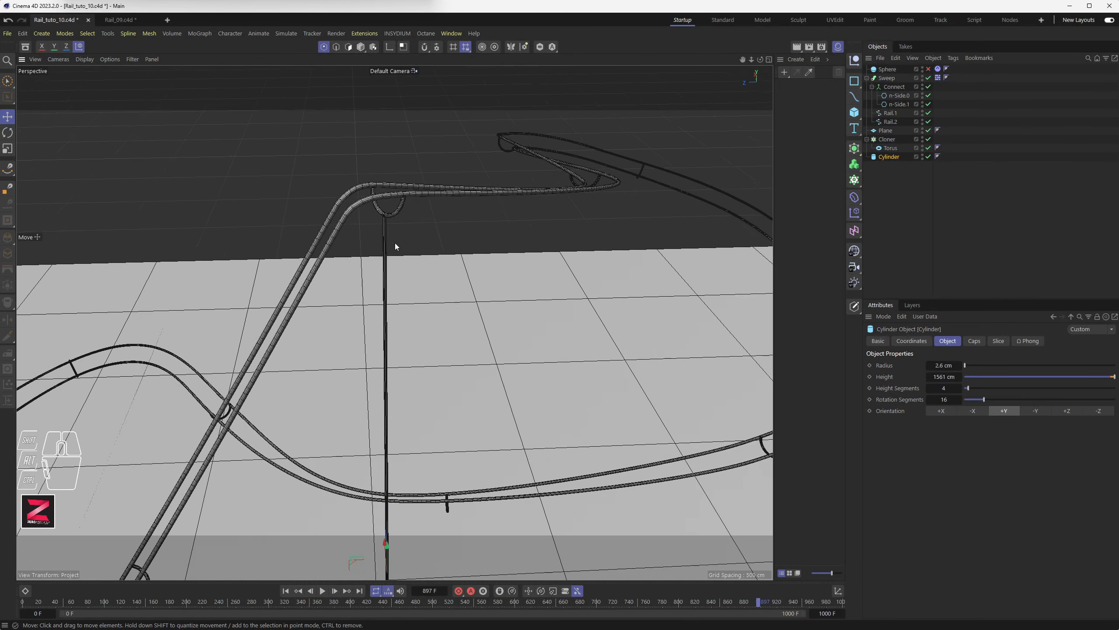
scroll(402, 272, "down", 3)
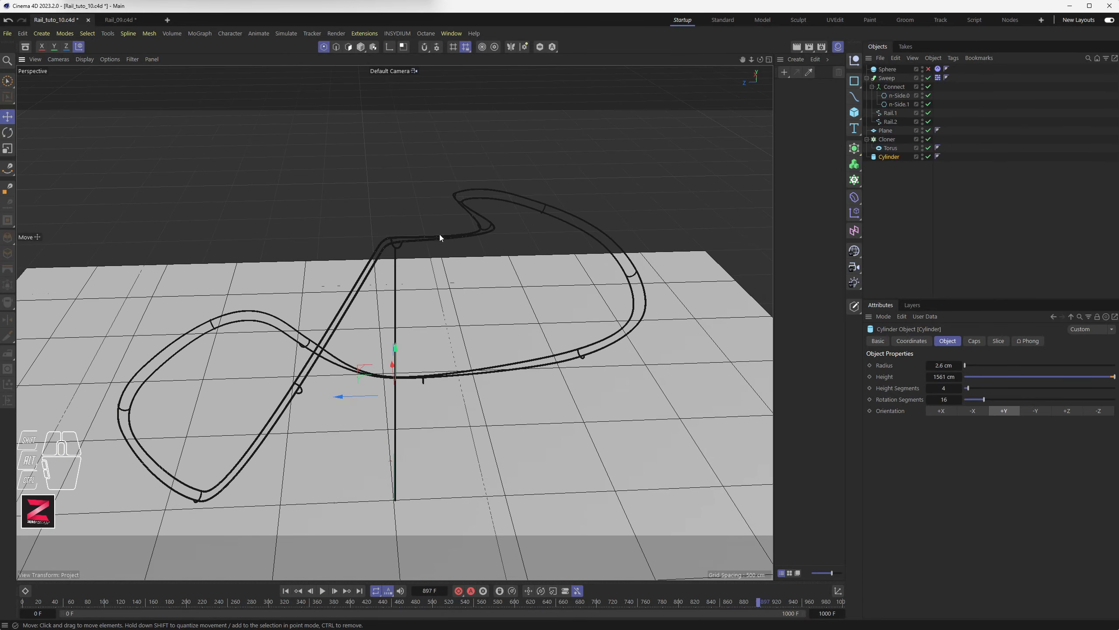
left_click_drag(518, 271, 484, 287, "alt")
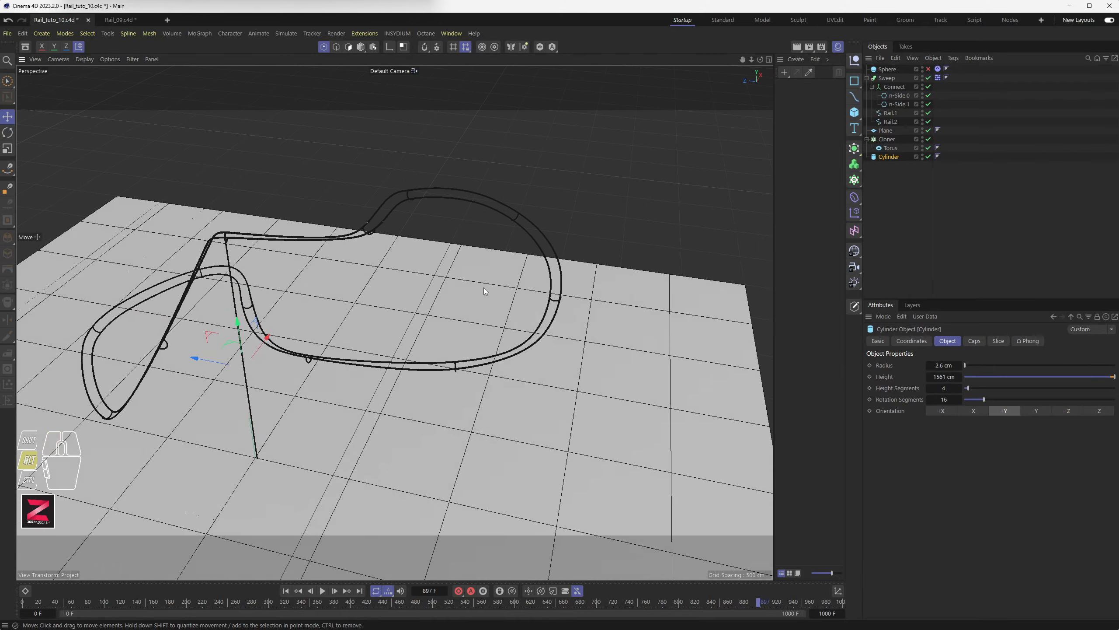
middle_click(401, 332)
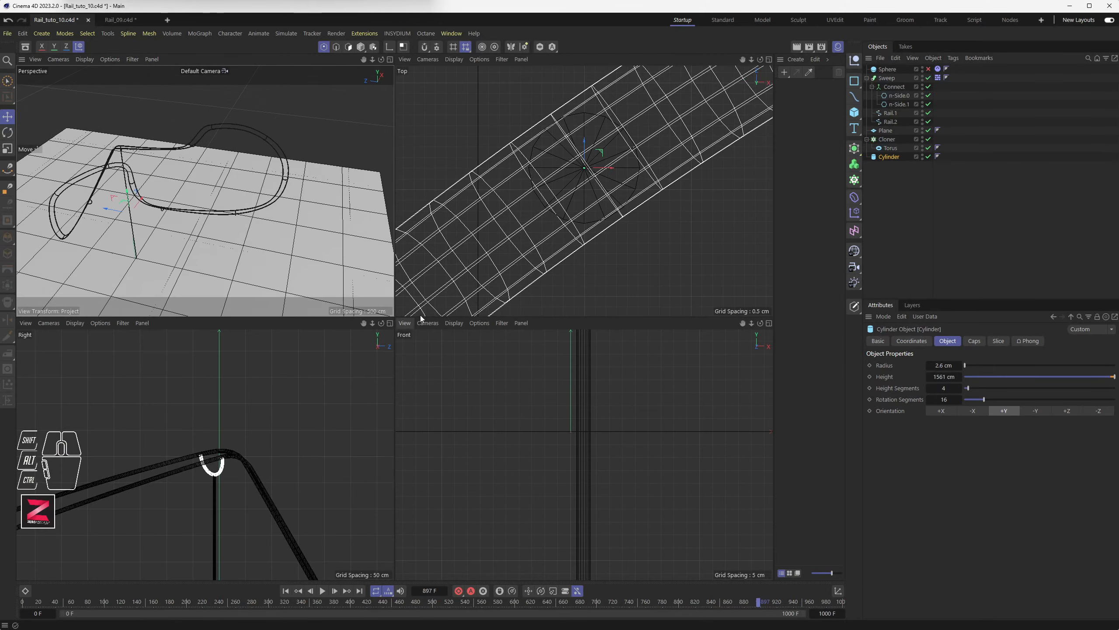
middle_click(549, 227)
scroll(526, 309, "up", 2)
scroll(526, 309, "down", 10)
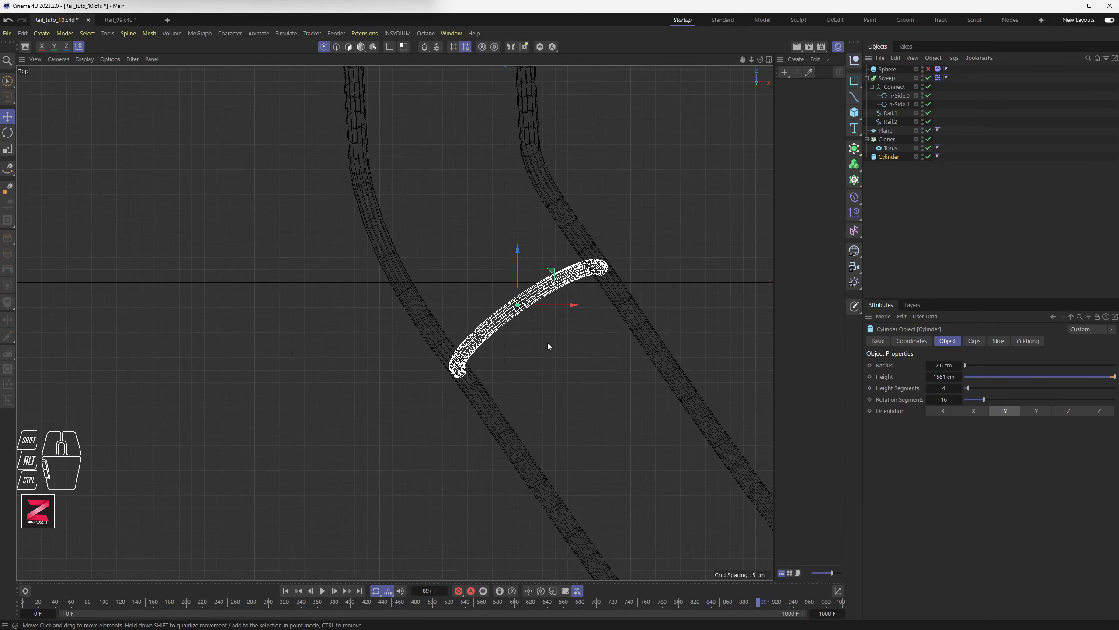
middle_click_drag(535, 366, 361, 319, "alt")
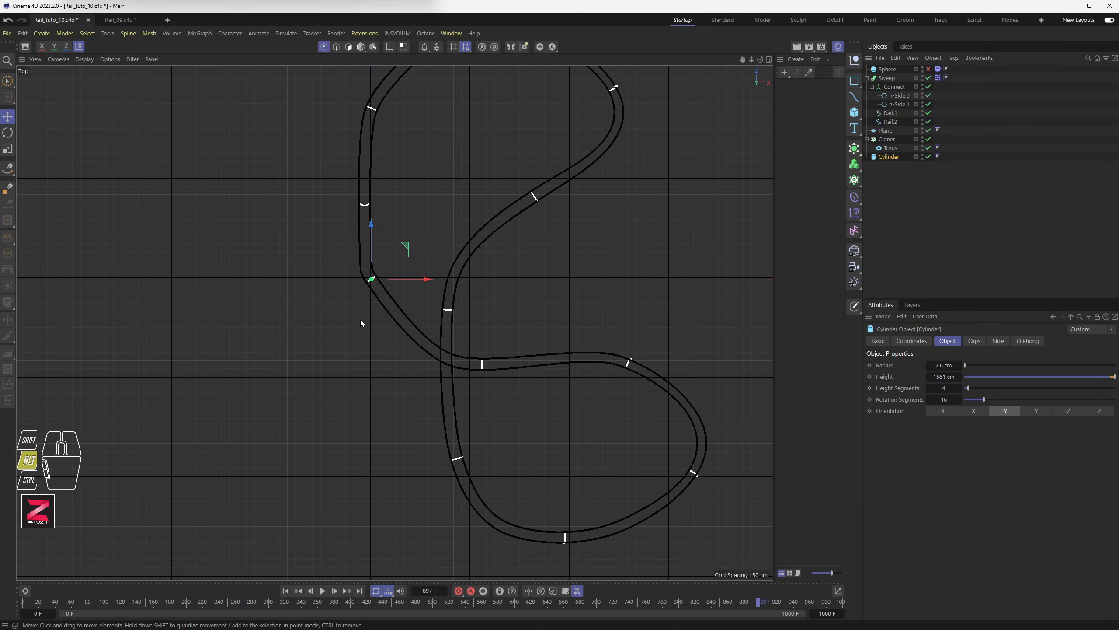
- Create a null named Null_Supports and place the Cylinder inside it
left_click(887, 189)
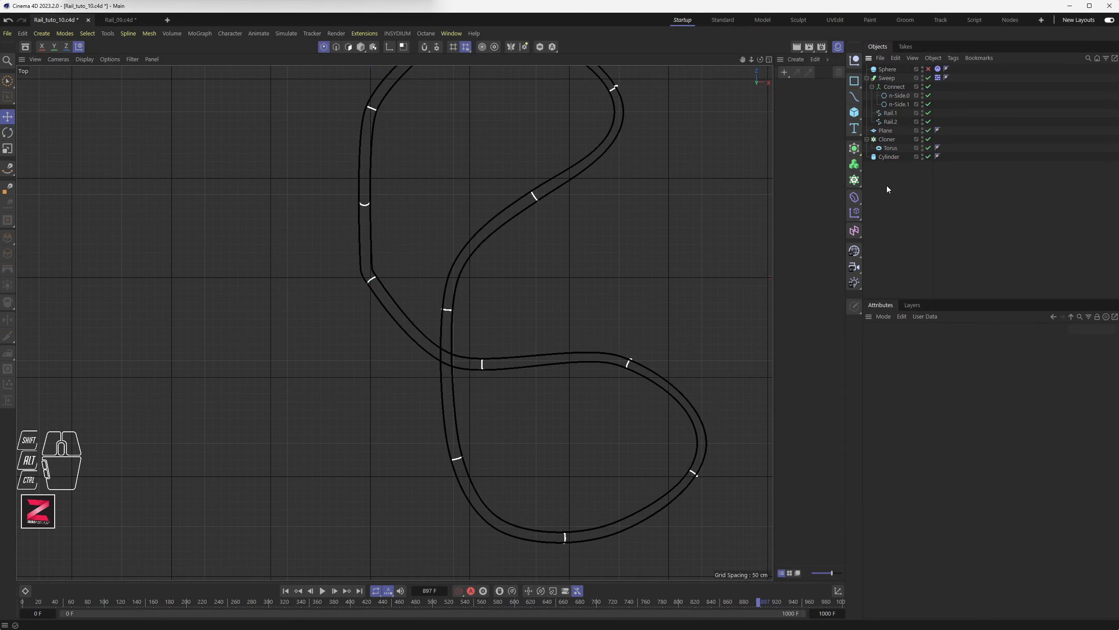
left_click(854, 62)
double_click(897, 166)
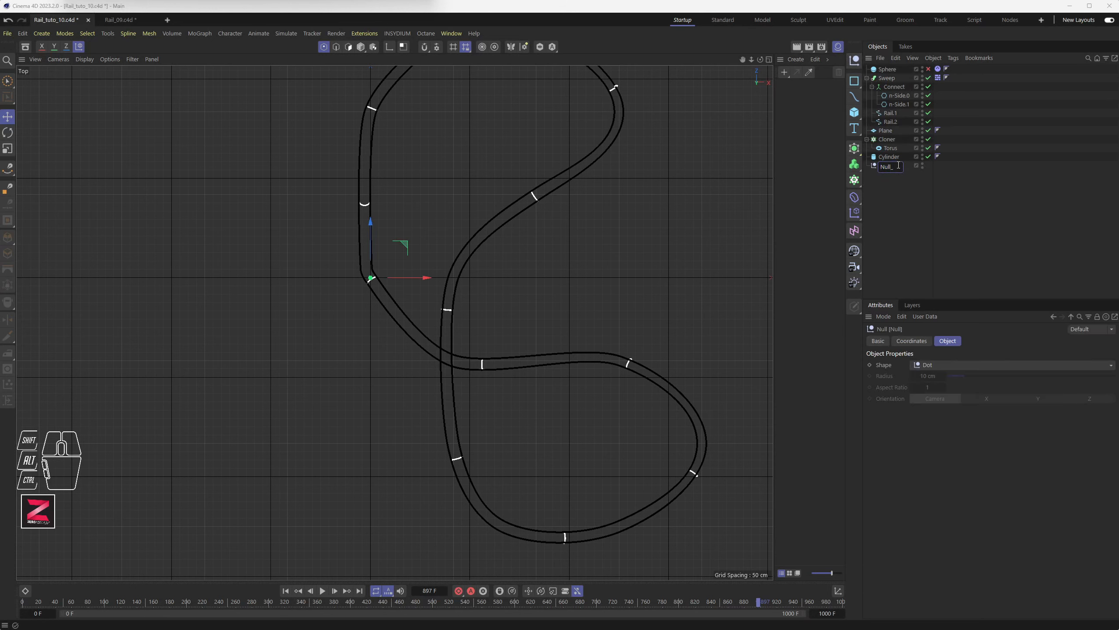
type("_Supports")
key("Return")
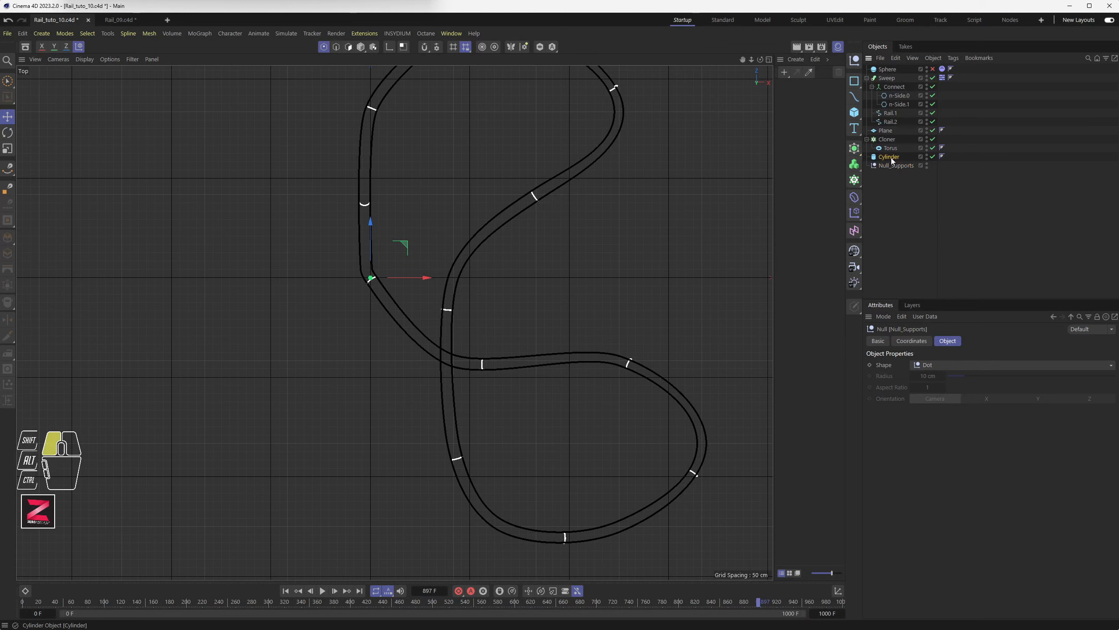
left_click_drag(891, 157, 893, 166)
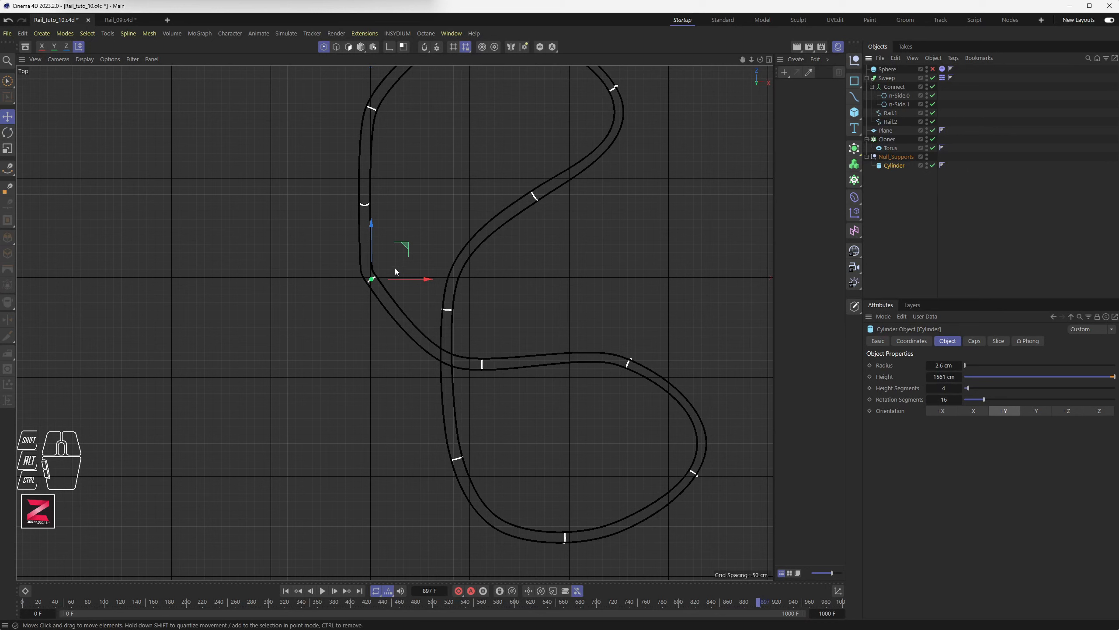
- Duplicate the Cylinder onto the arc just past the rail crossing and center the copy on that arc's tube
left_click(894, 187)
left_click(893, 165)
left_click_drag(403, 243, 514, 329, "ctrl")
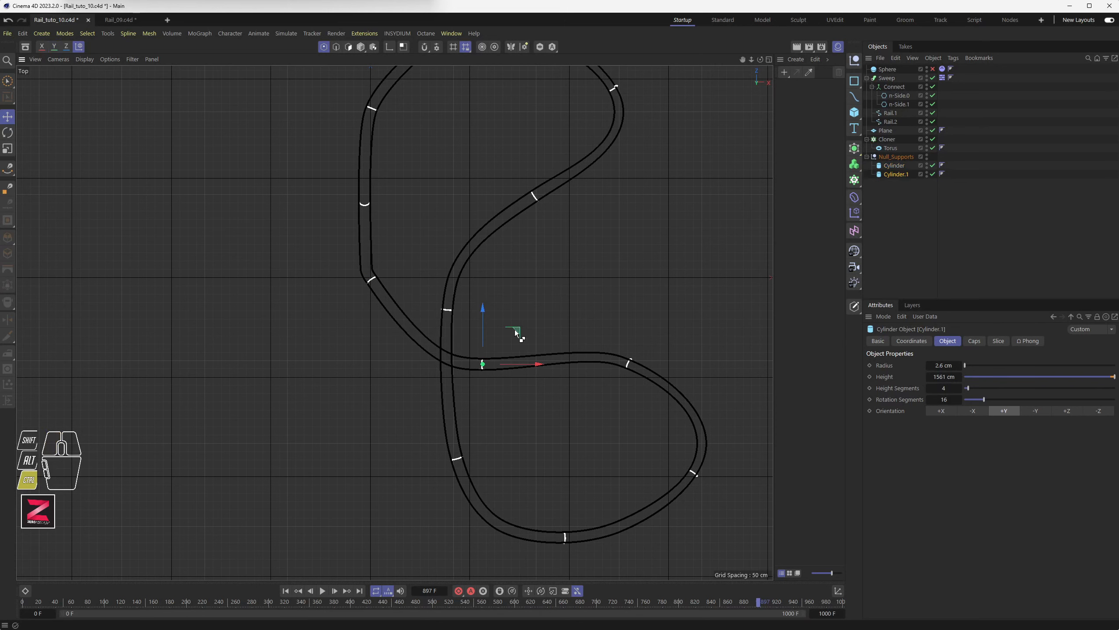
scroll(483, 365, "up", 10)
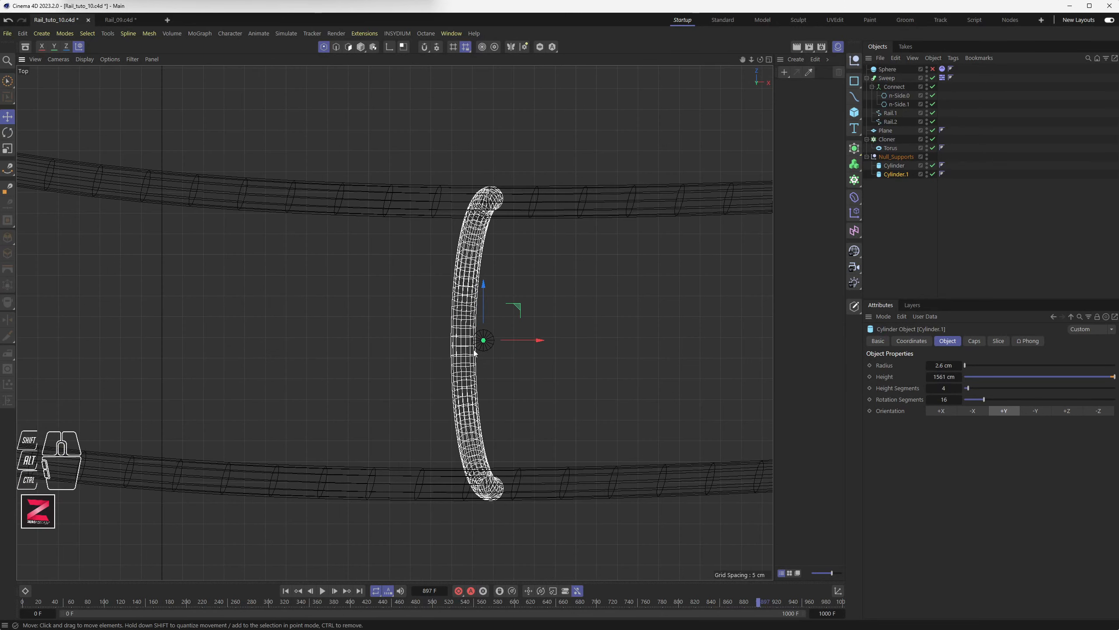
scroll(474, 345, "up", 5)
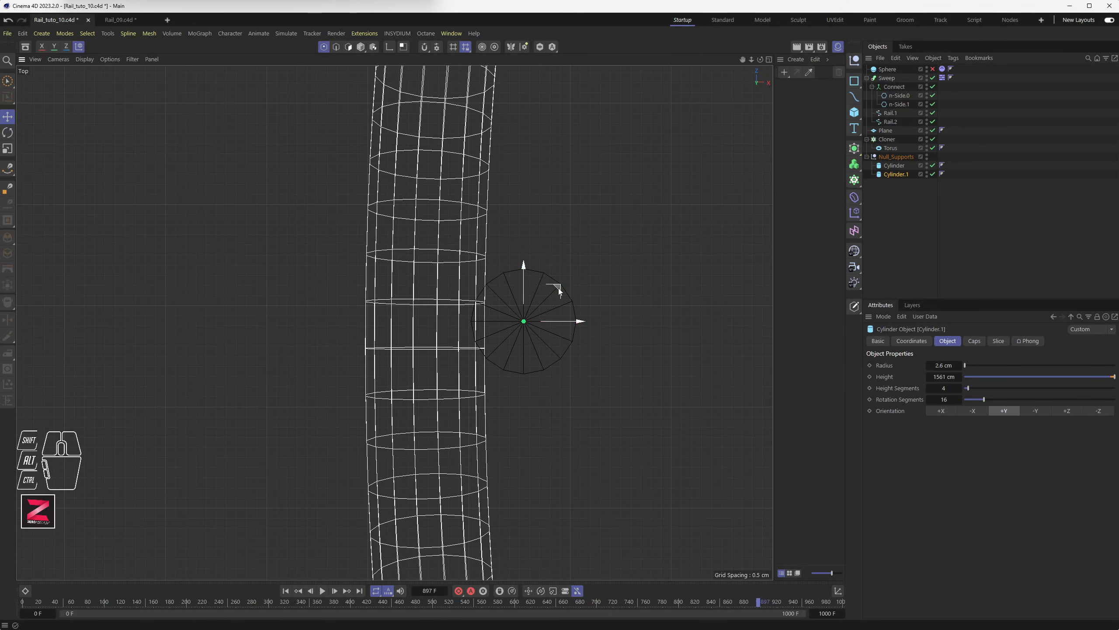
left_click_drag(557, 287, 460, 314)
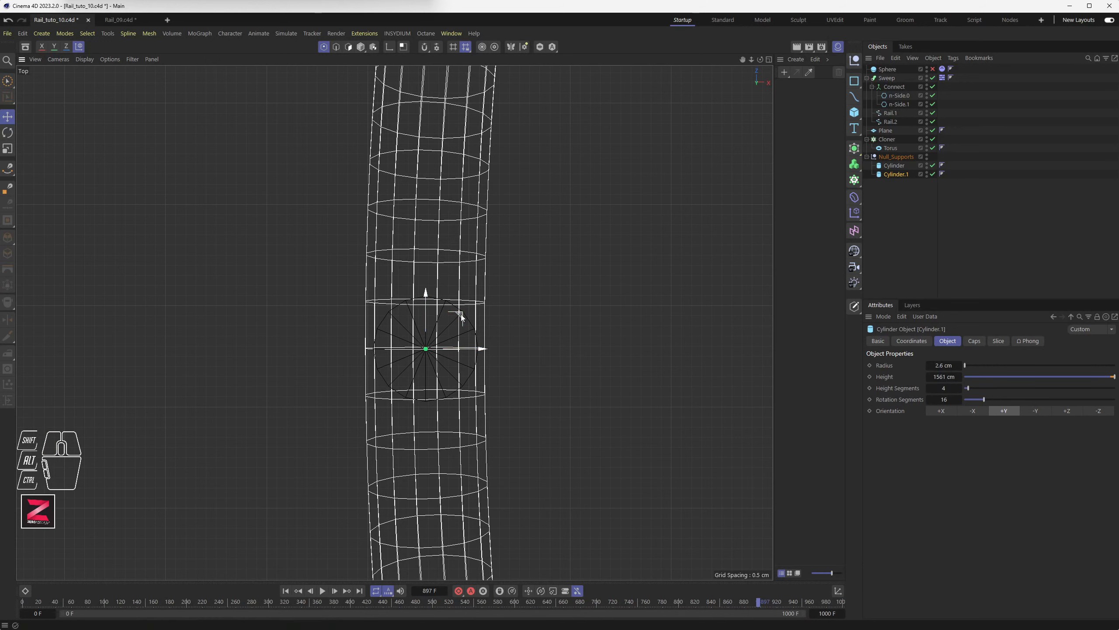
left_click_drag(460, 317, 460, 313)
- Duplicate Cylinder.1 onto the arc where the rail starts bending into the loop and center it on the tube
scroll(465, 334, "down", 3)
scroll(464, 334, "down", 15)
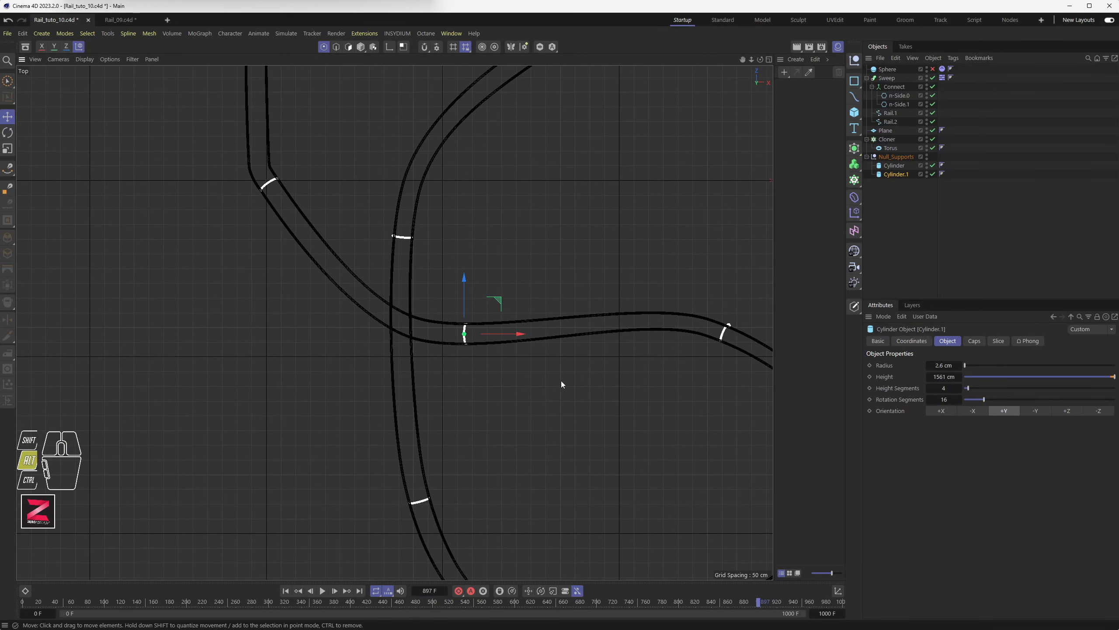
middle_click_drag(562, 382, 428, 363, "alt")
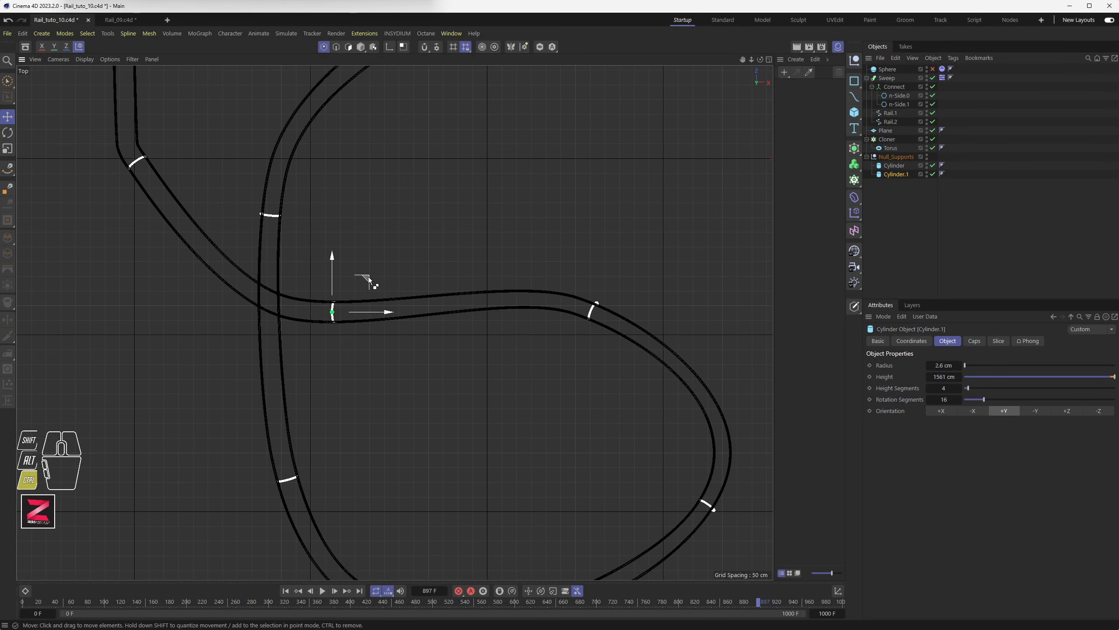
left_click_drag(368, 277, 629, 275, "ctrl")
scroll(610, 297, "up", 8)
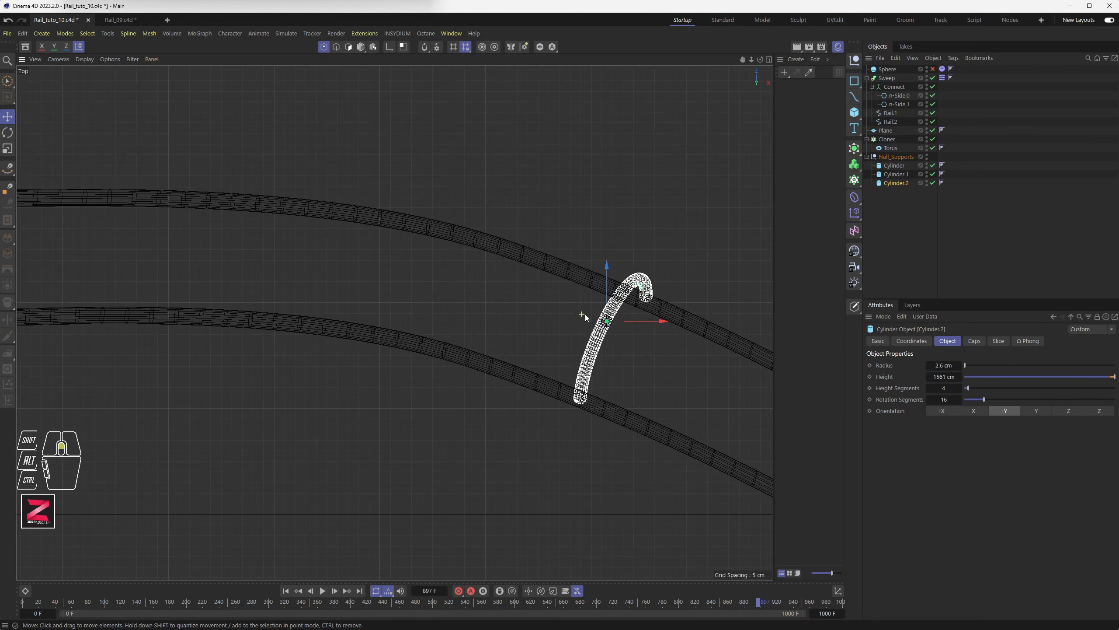
scroll(621, 316, "up", 5)
middle_click_drag(621, 315, 529, 364, "alt")
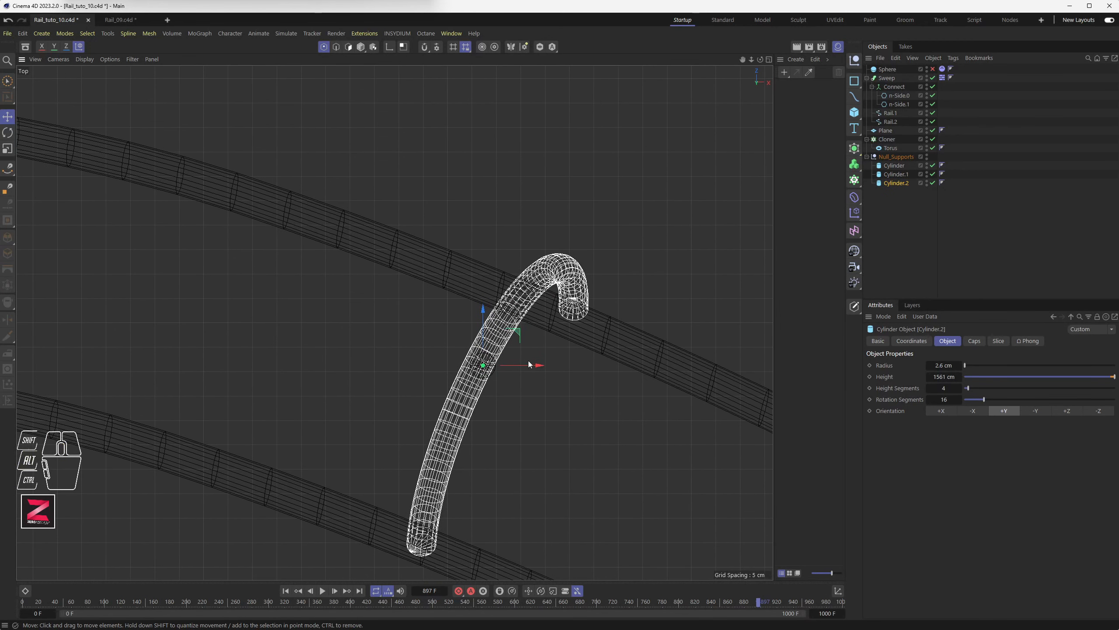
left_click_drag(493, 370, 469, 397)
scroll(460, 407, "up", 3)
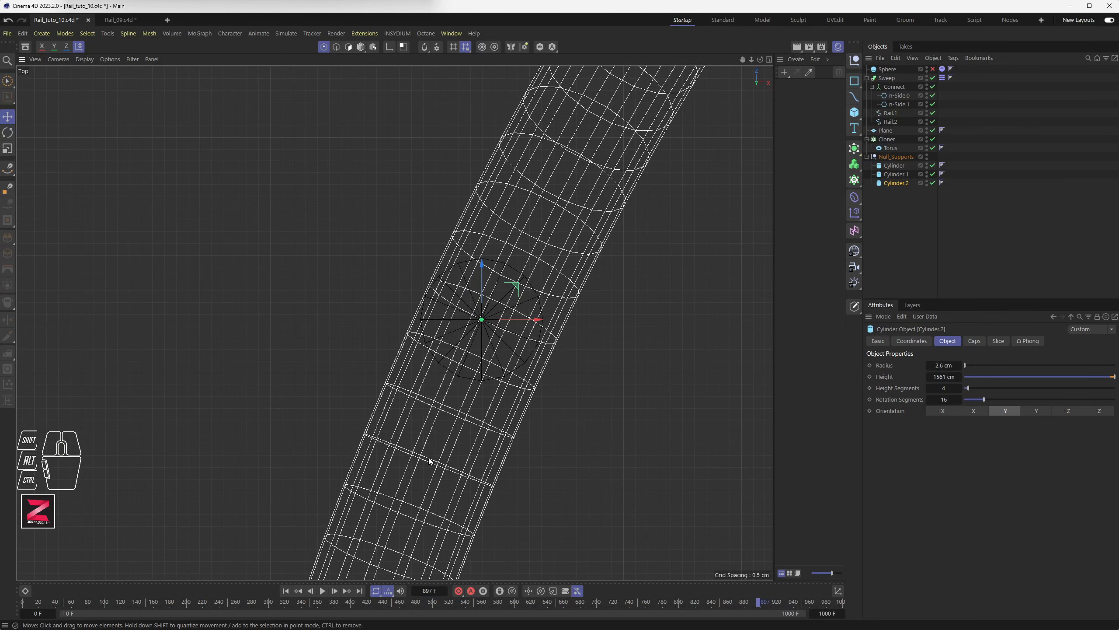
left_click_drag(514, 293, 466, 425)
- Duplicate Cylinder.2 onto the arc at the far outer bend of the loop and center it within the tube
scroll(466, 420, "down", 15)
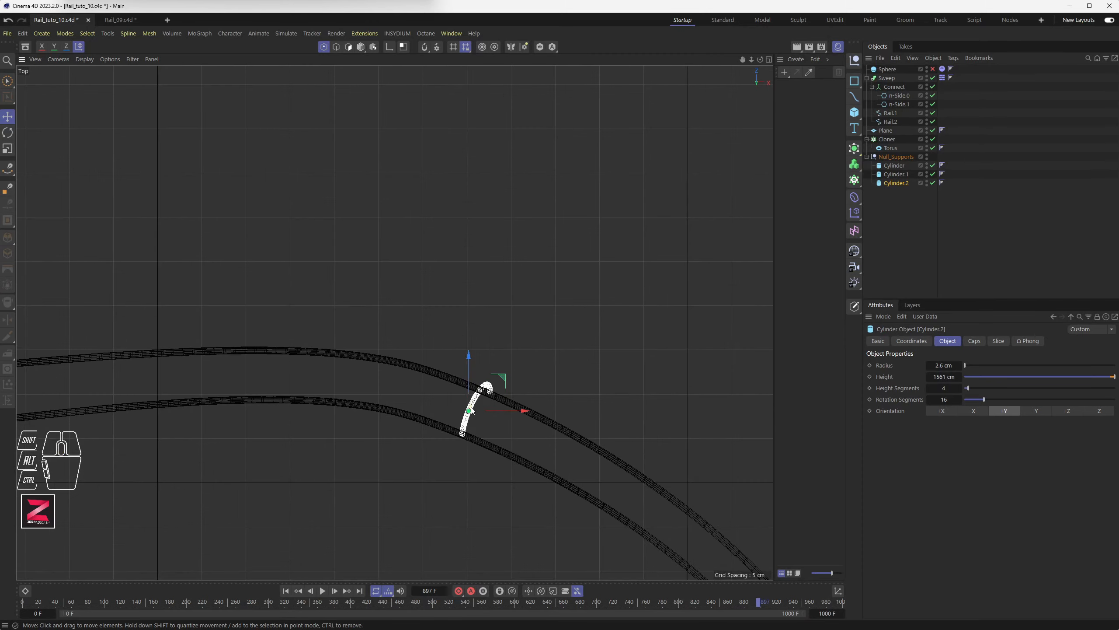
middle_click_drag(533, 452, 304, 194, "alt")
scroll(303, 194, "down", 2)
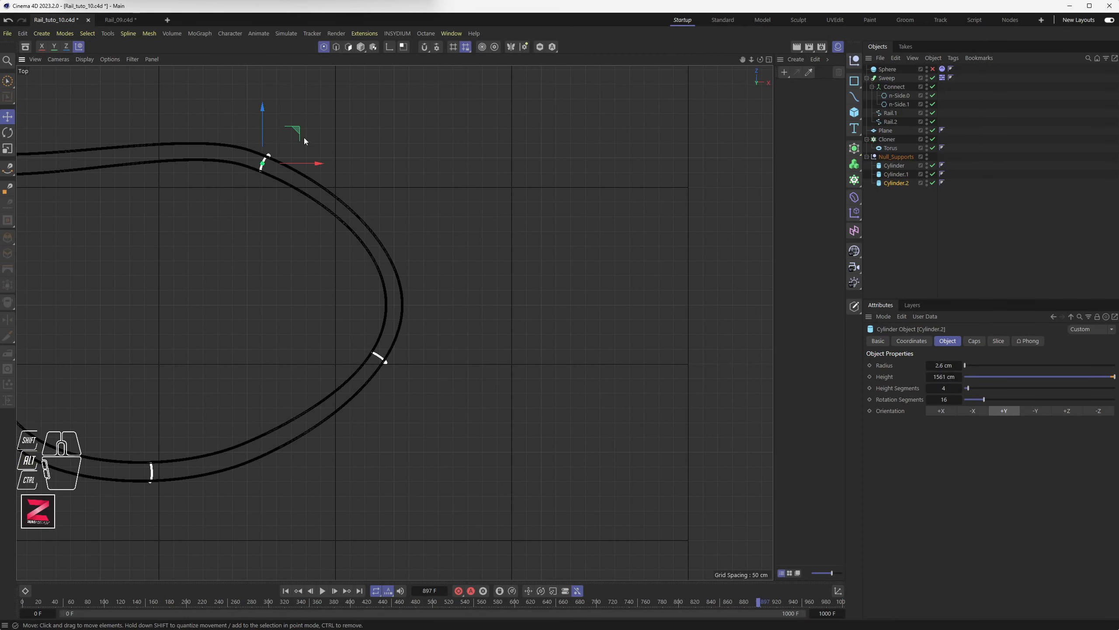
left_click_drag(297, 129, 414, 320, "ctrl")
scroll(414, 321, "up", 8)
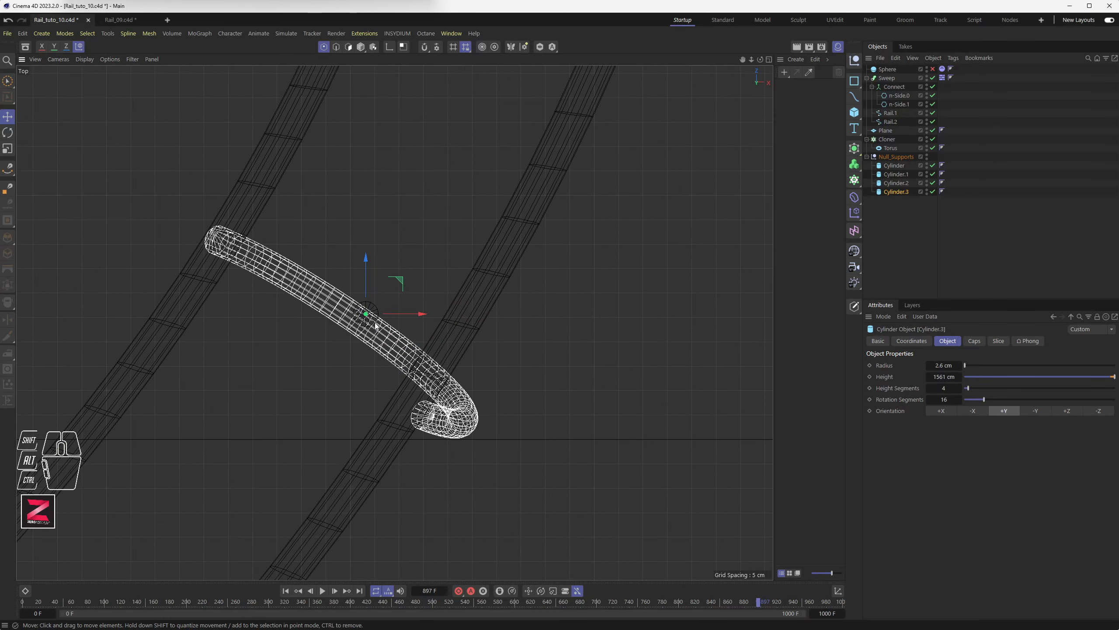
scroll(375, 325, "up", 4)
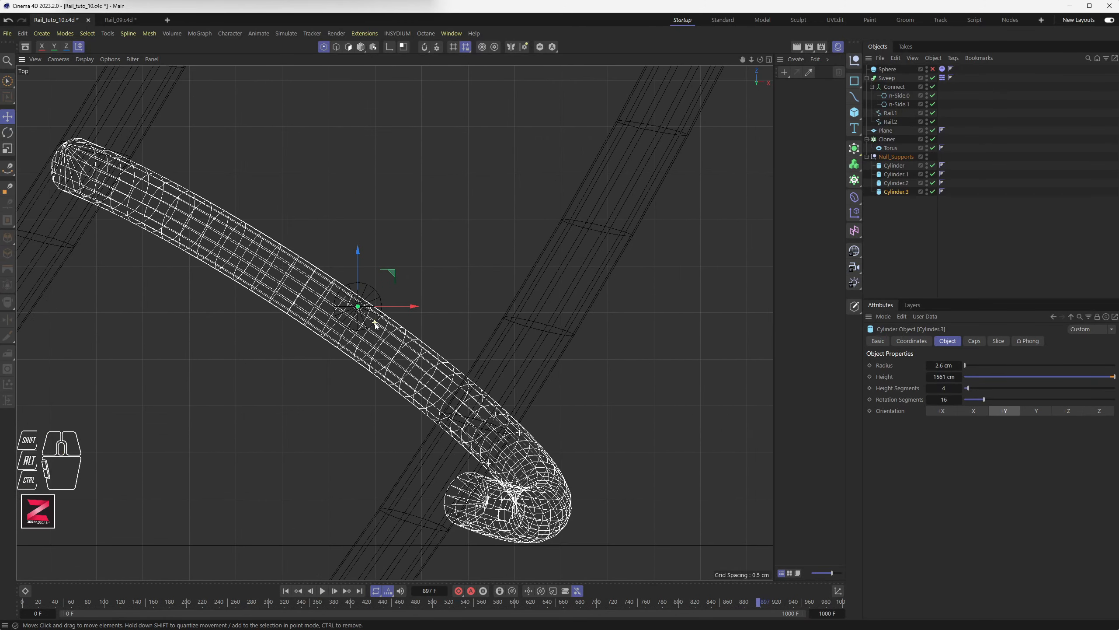
left_click_drag(384, 277, 338, 256)
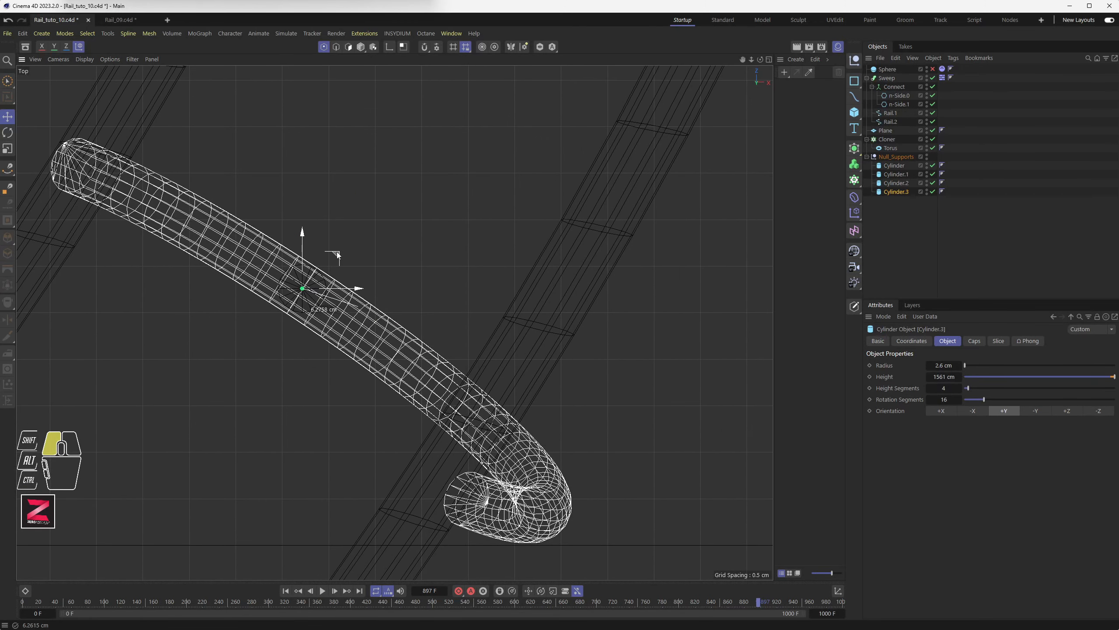
scroll(337, 257, "up", 5)
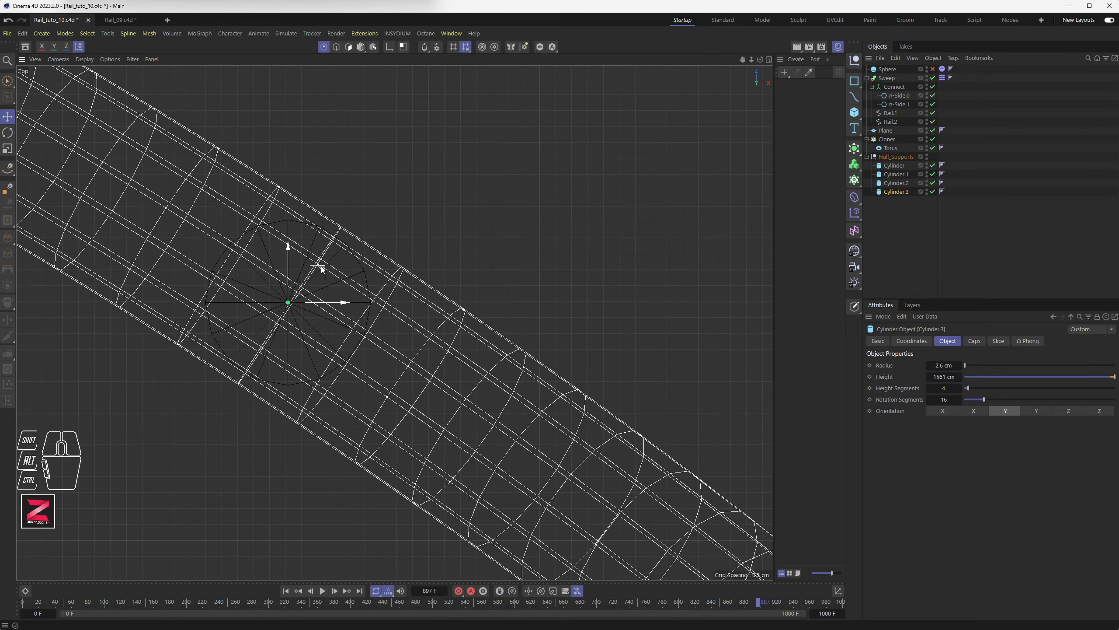
left_click_drag(328, 258, 324, 269)
- Duplicate Cylinder.3 onto the arc at the lowest part of the loop in the Top view, centered on its tube
scroll(324, 269, "down", 12)
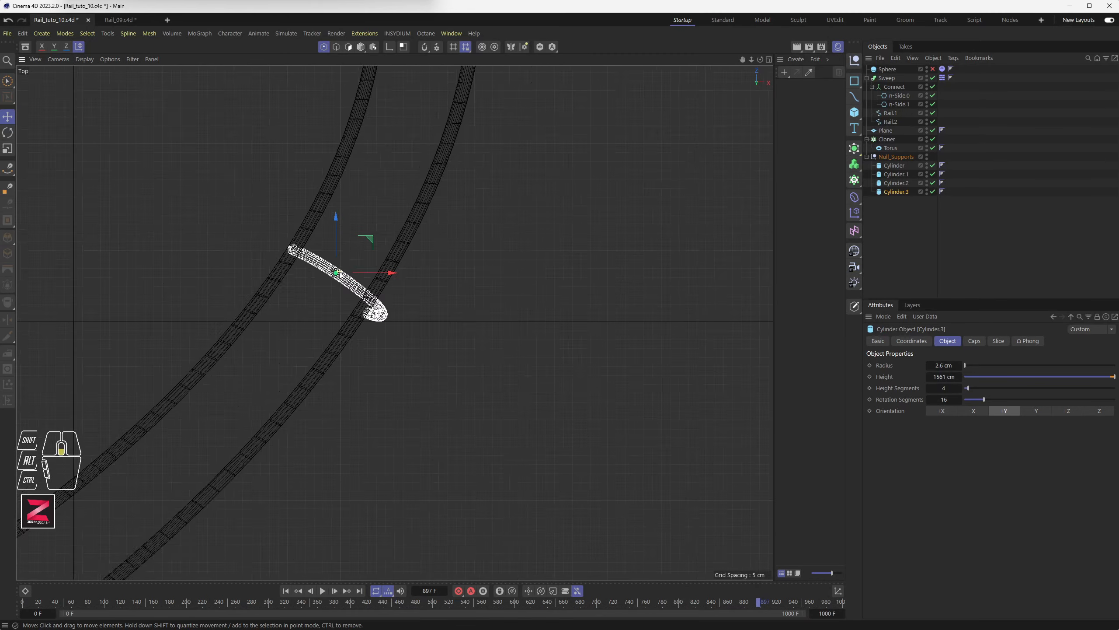
scroll(340, 273, "down", 2)
middle_click_drag(260, 331, 572, 247, "alt")
left_click_drag(658, 166, 306, 354, "ctrl")
scroll(304, 366, "up", 6)
scroll(300, 376, "up", 5)
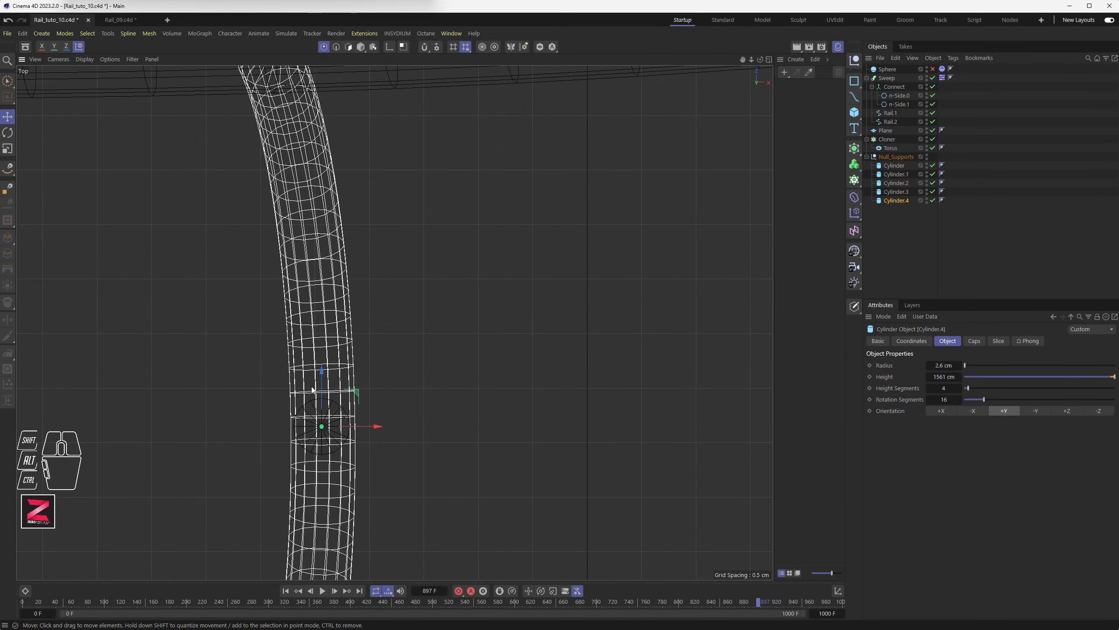
left_click_drag(359, 395, 357, 361)
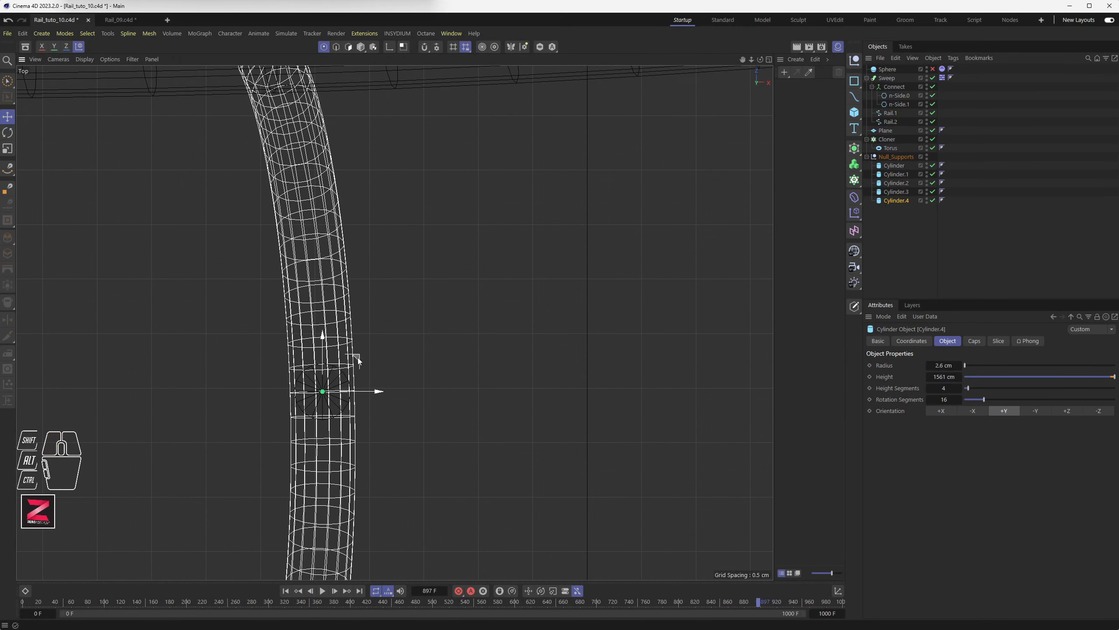
- Duplicate Cylinder.4 onto the arc on the loop's returning side, before the crossing, and center it on the tube
scroll(359, 362, "down", 10)
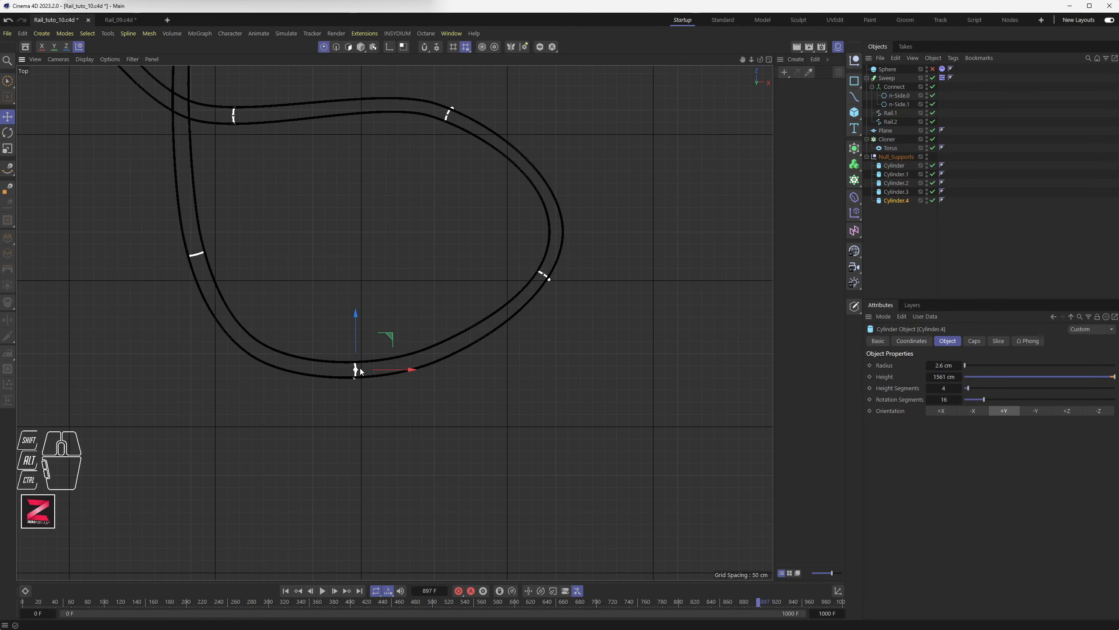
mouse_move(390, 334)
left_mouse_down("ctrl")
mouse_move(219, 213)
mouse_move(231, 221)
left_mouse_up("ctrl")
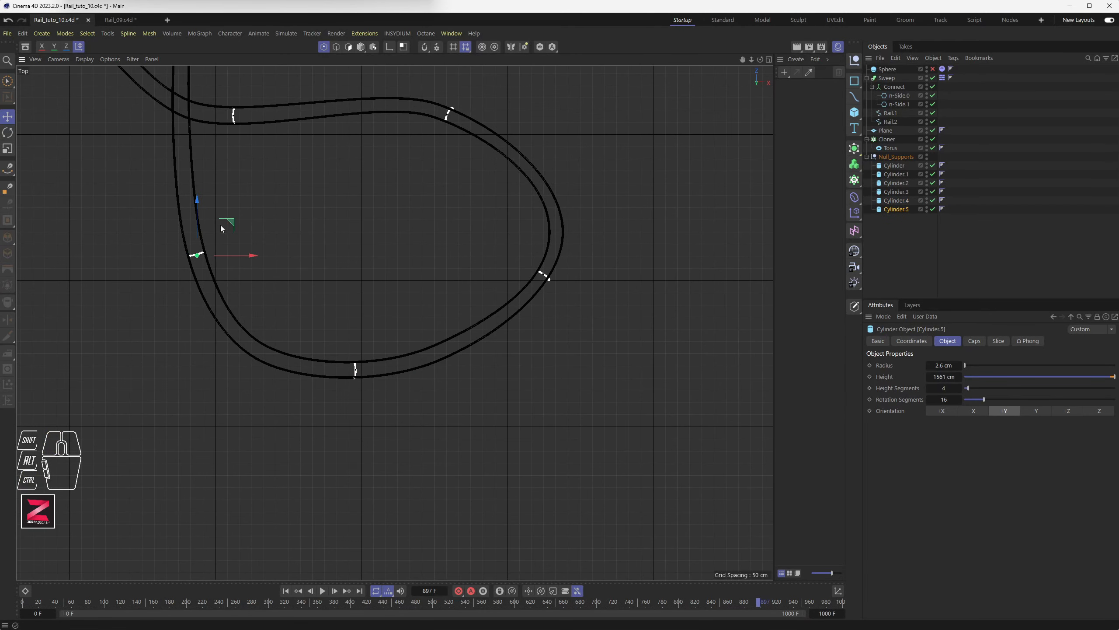
scroll(220, 225, "up", 5)
middle_click_drag(209, 253, 394, 362, "alt")
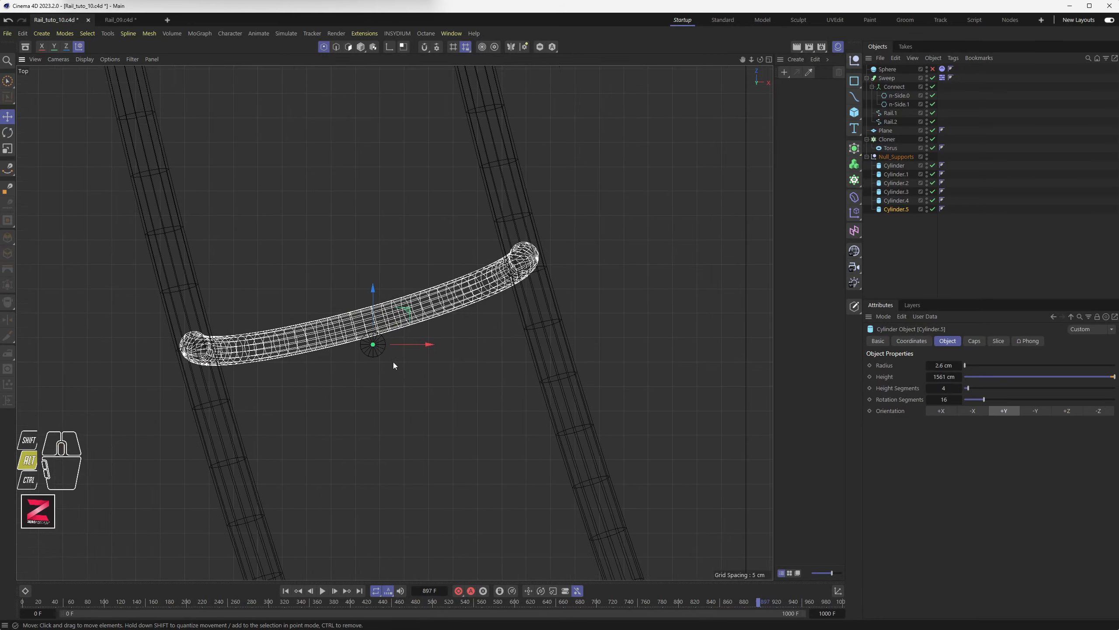
scroll(393, 360, "up", 4, "alt")
left_click_drag(360, 298, 364, 250)
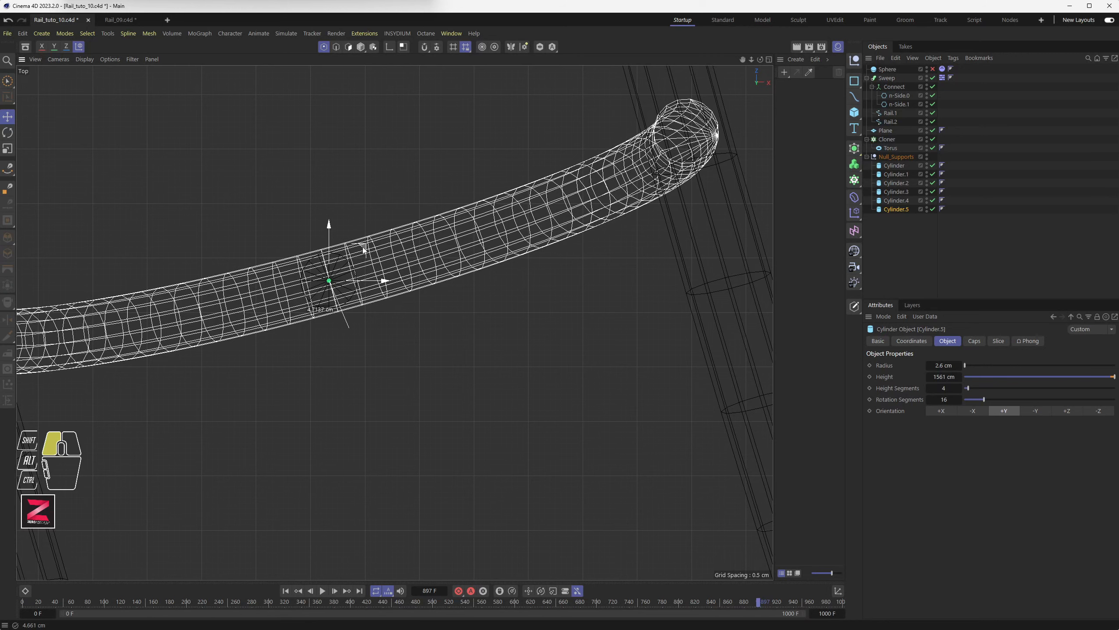
scroll(365, 251, "down", 15)
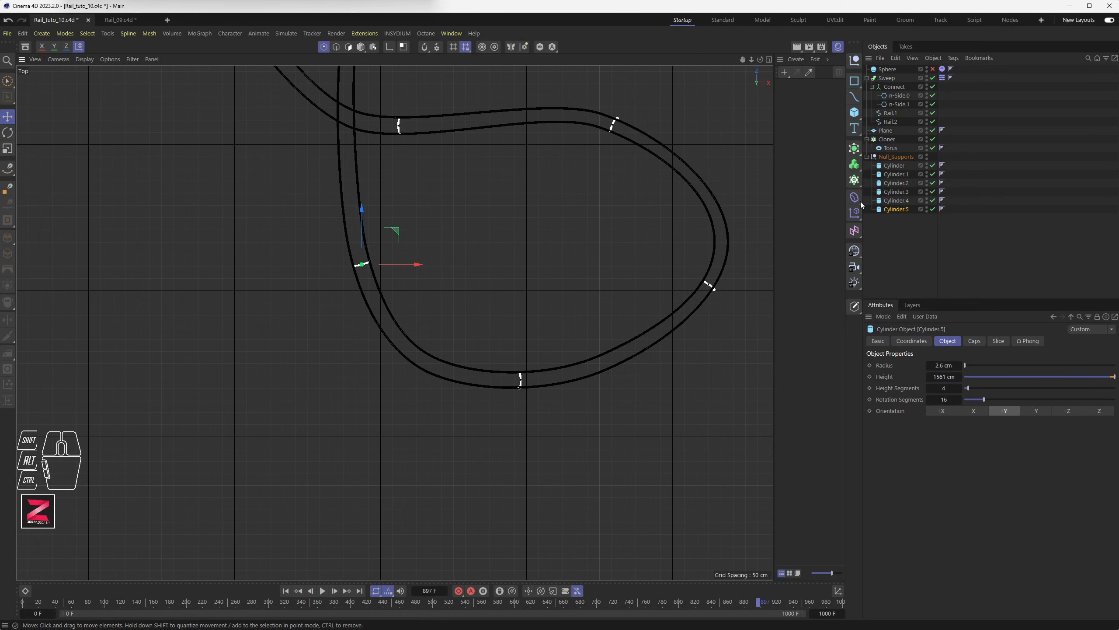
left_click(899, 256)
left_click(853, 113)
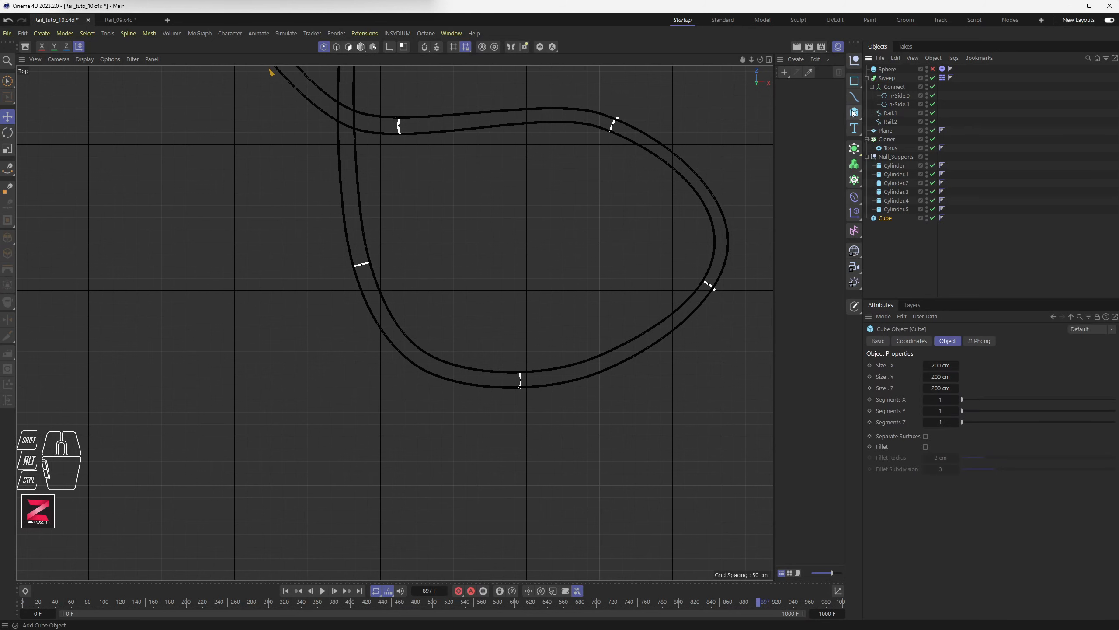
key("ctrl+z")
- Add a new cylinder outside the Null_Supports group and place it inside the track's lower loop in the Top view
left_click(856, 114)
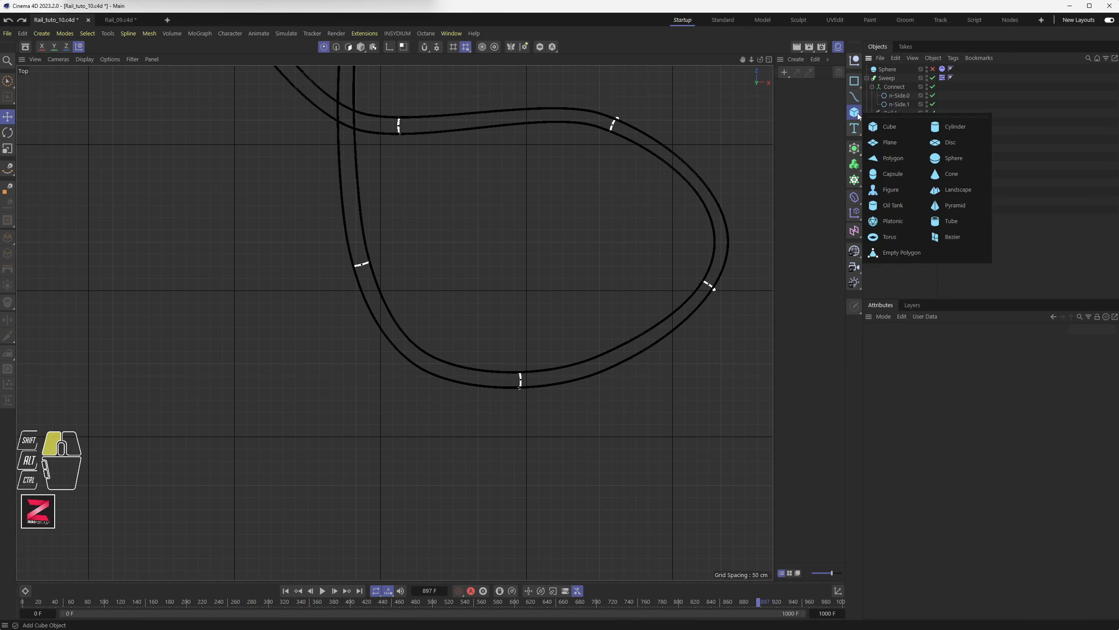
left_click(951, 126)
scroll(507, 321, "down", 8)
scroll(507, 324, "down", 10)
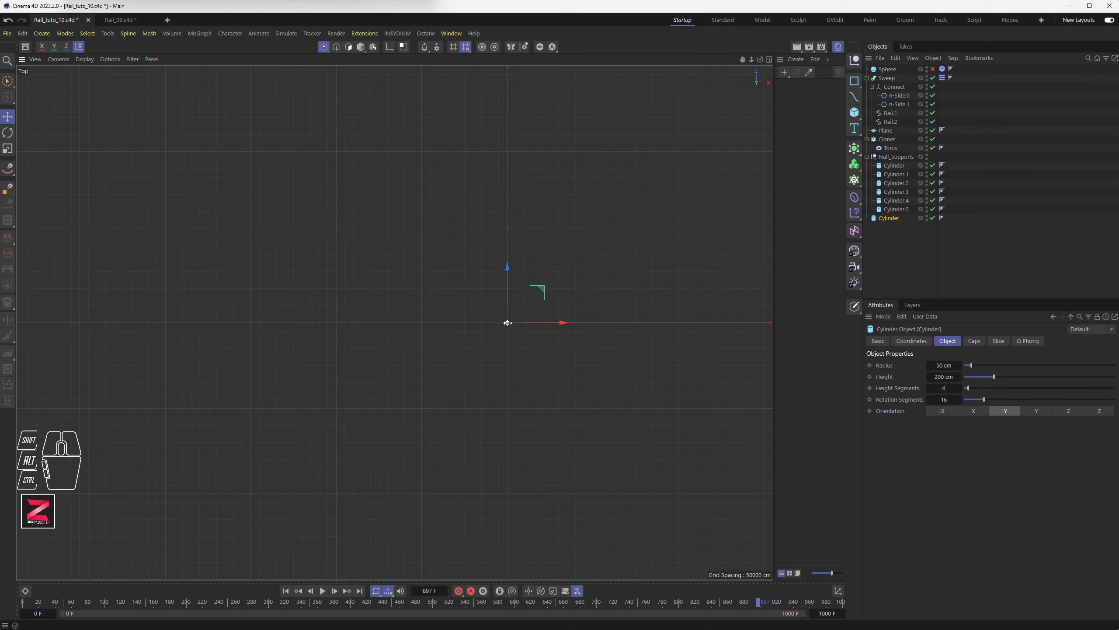
key("o")
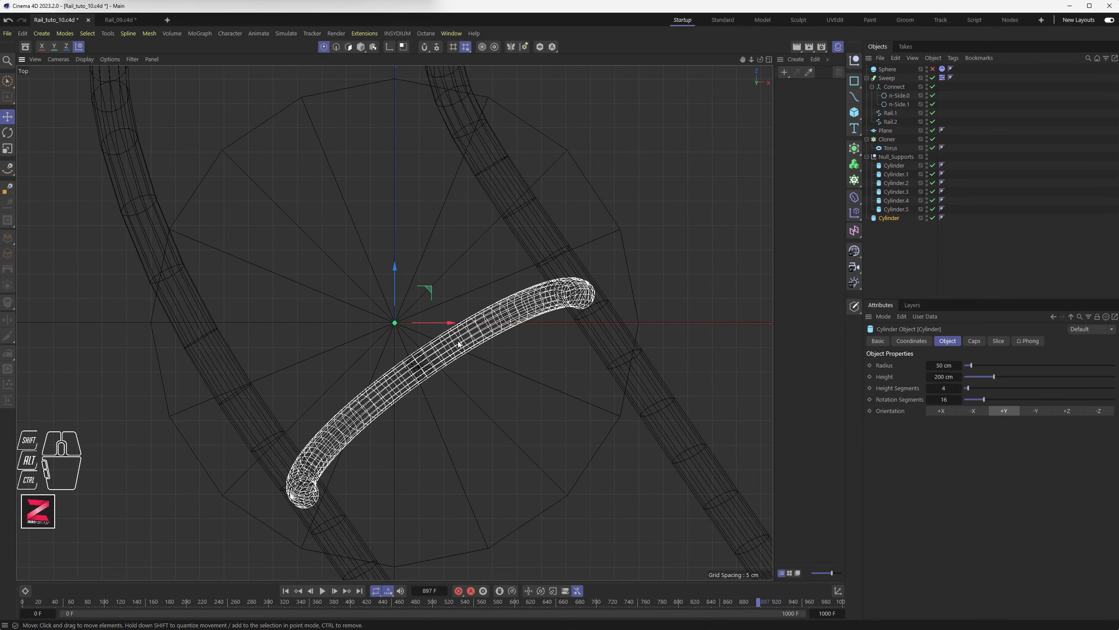
scroll(458, 344, "down", 3)
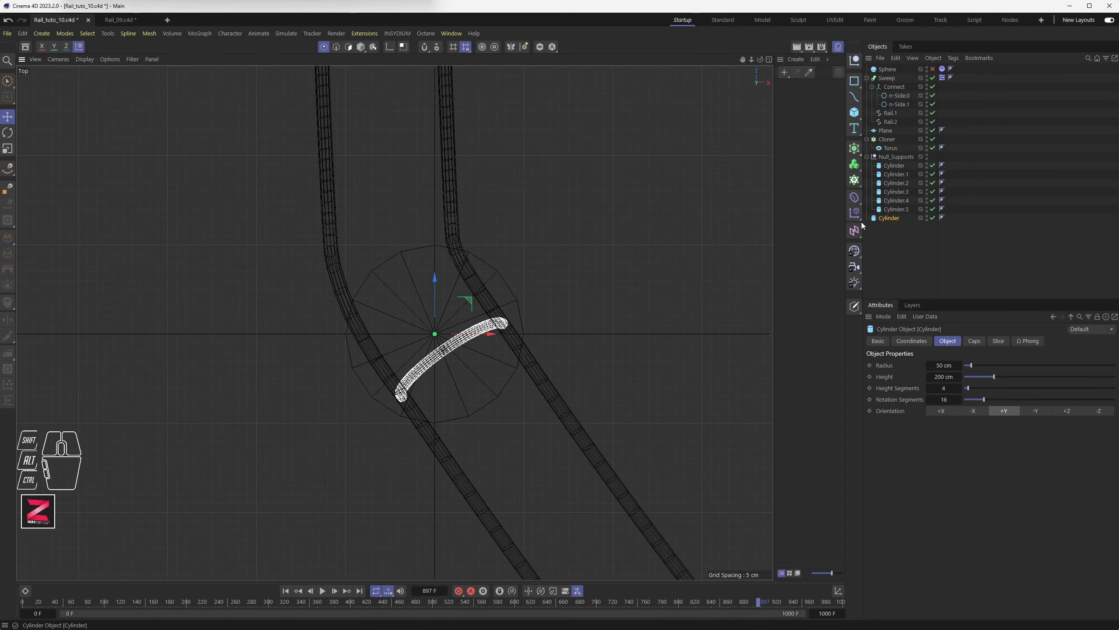
left_click_drag(472, 301, 688, 237)
scroll(552, 374, "down", 4)
middle_click_drag(688, 237, 346, 347, "alt")
scroll(346, 346, "down", 8)
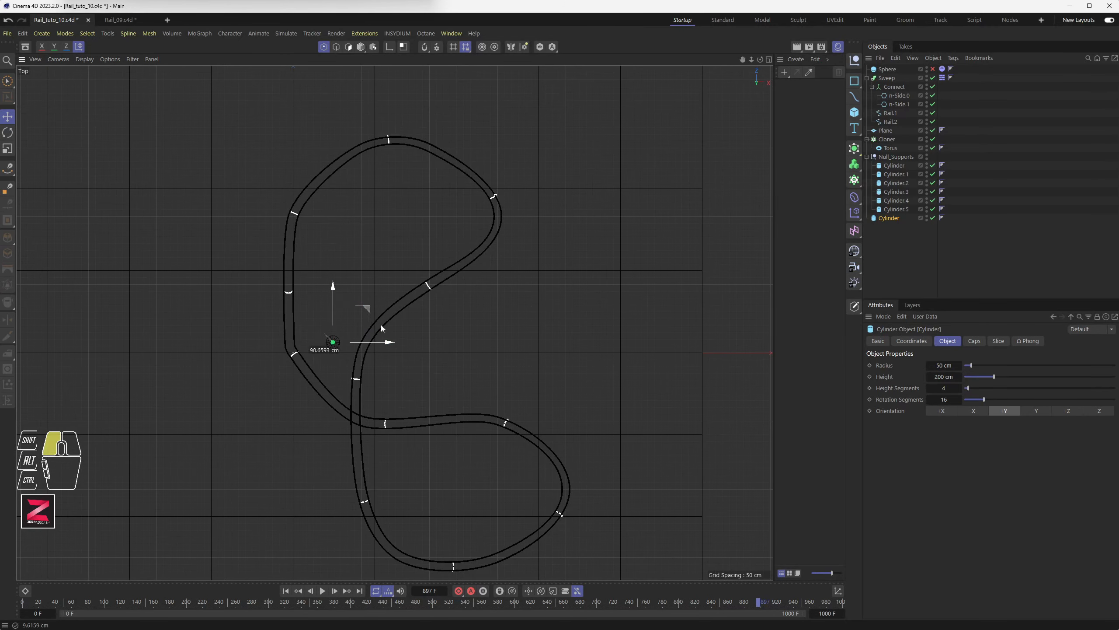
left_click_drag(381, 327, 484, 455)
scroll(458, 489, "up", 2)
scroll(458, 488, "down", 2)
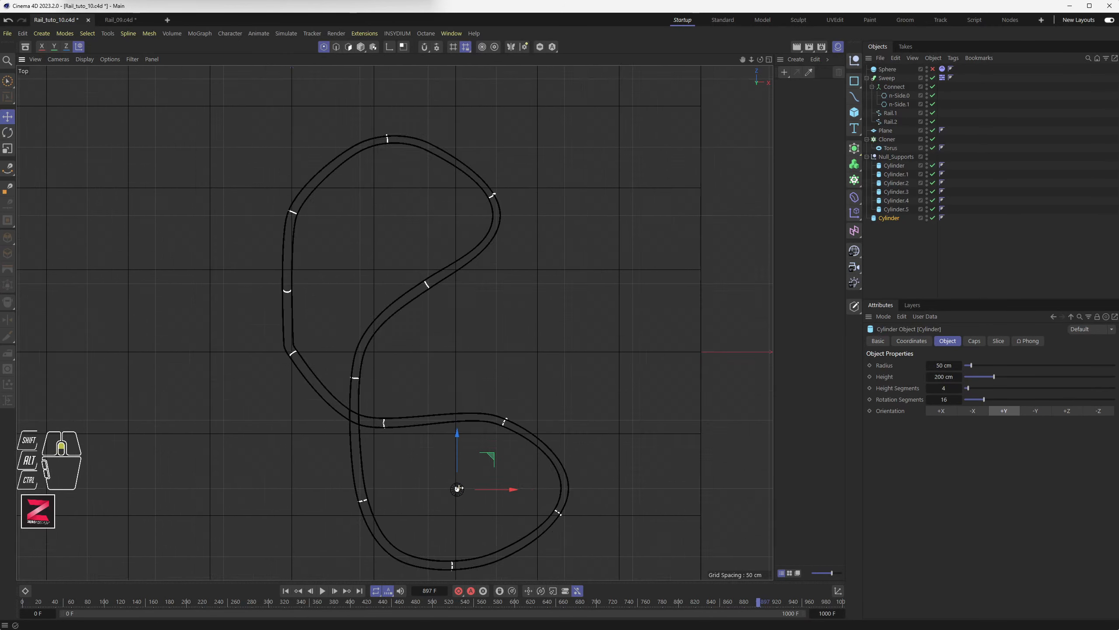
- Set the new cylinder's radius to 56 cm and its height to 2188 cm, checking it against the track in the Perspective view
scroll(458, 488, "up", 10)
left_click_drag(969, 365, 976, 365)
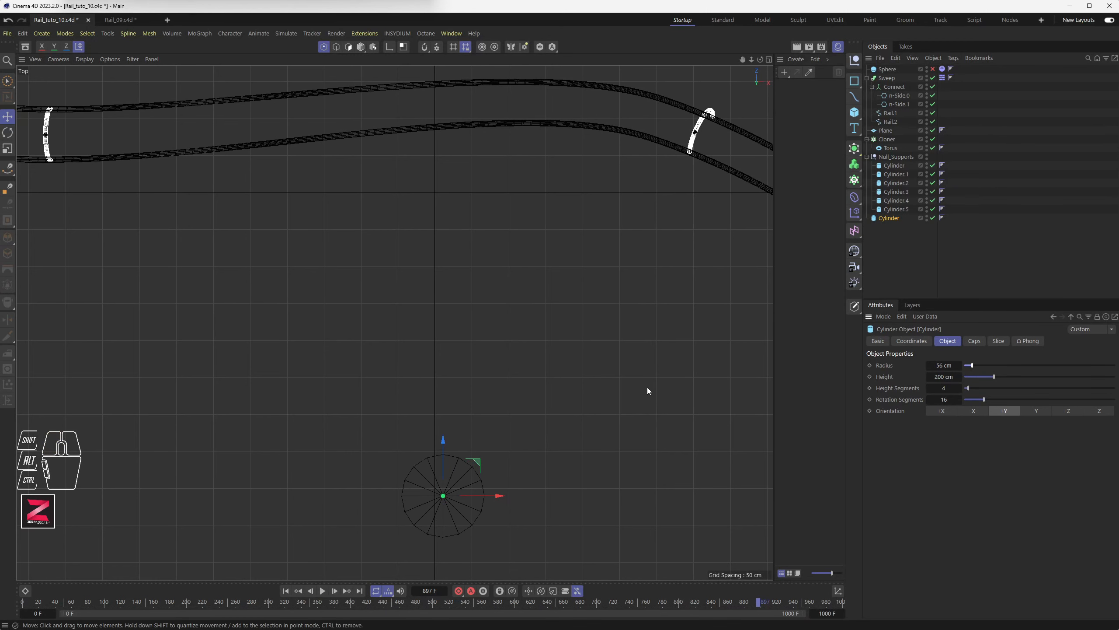
key("F5")
key("F1")
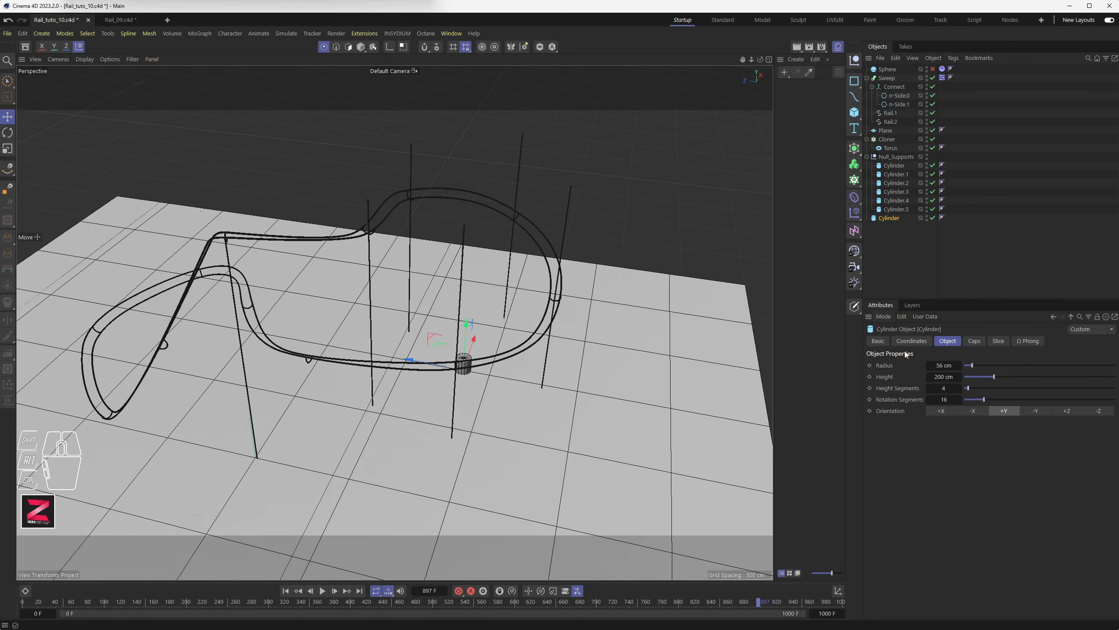
left_click_drag(943, 376, 944, 377)
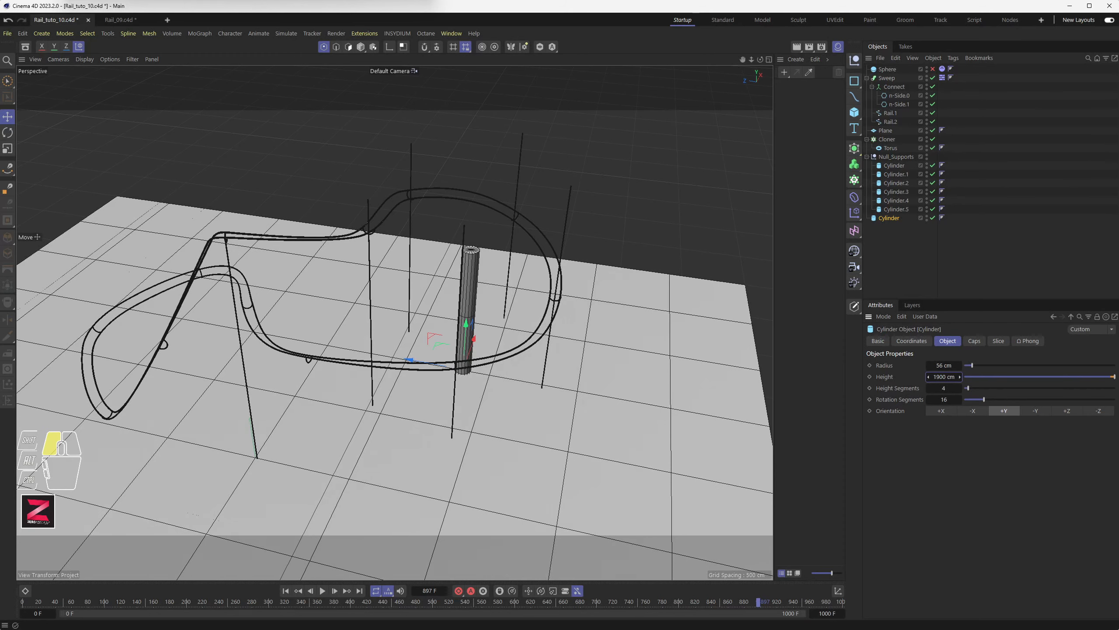
left_click_drag(214, 172, 542, 273, "alt")
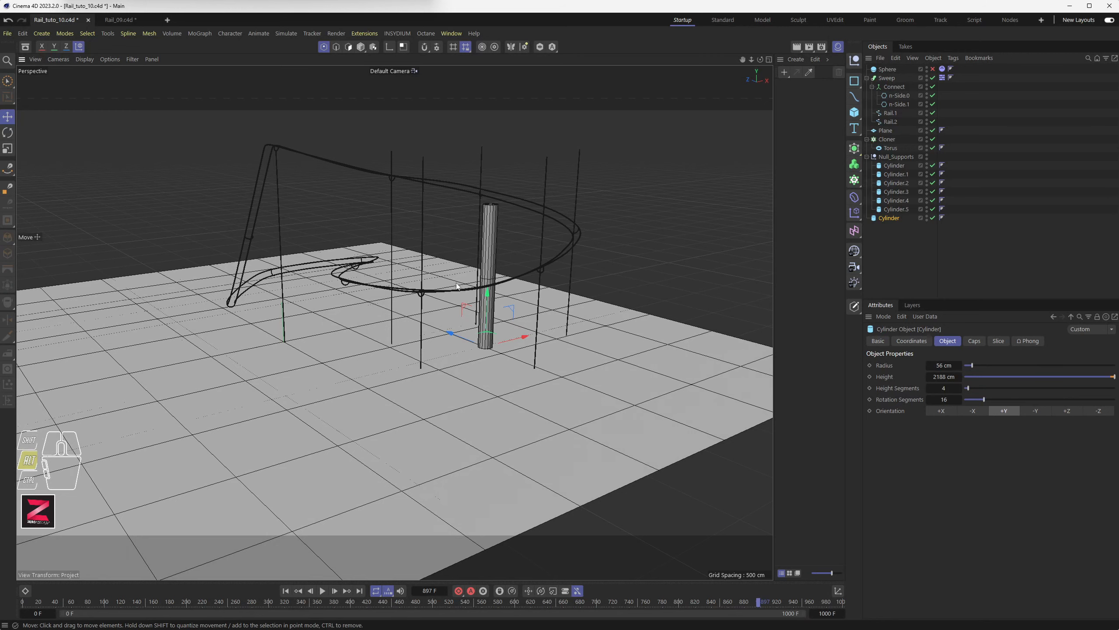
left_click_drag(488, 310, 561, 277, "alt")
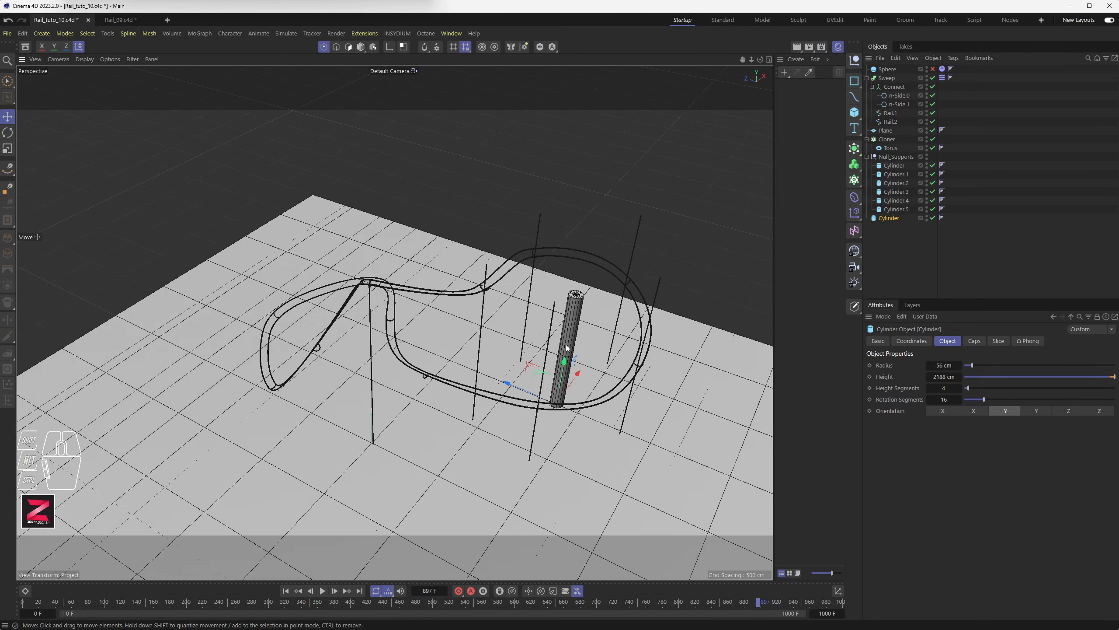
- Delete the oversized standalone cylinder outside the Null_Supports group
left_click(887, 218)
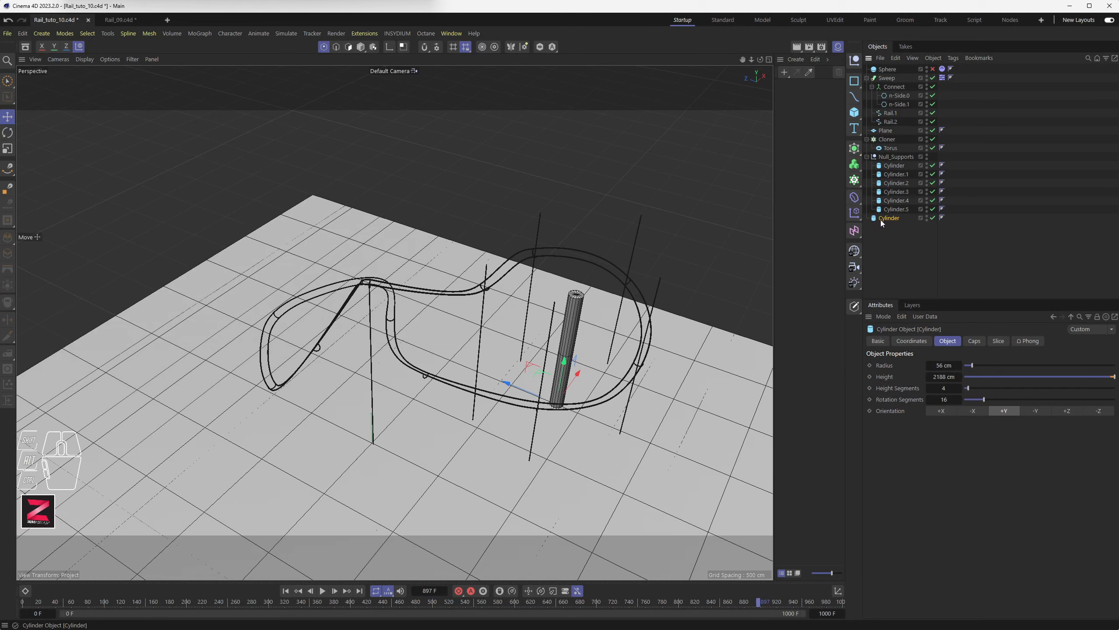
key("Delete")
- Duplicate Cylinder.5 onto the arc just past the track crossing in the Top view and center it within the tube
left_click(896, 208)
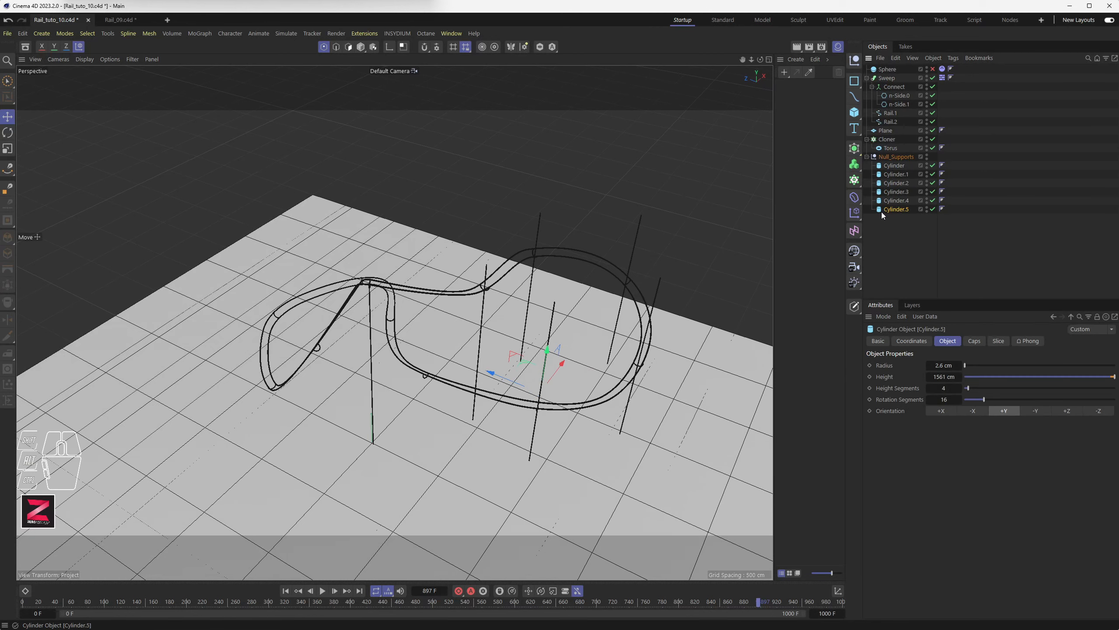
middle_click(436, 281)
middle_click(588, 227)
key("s")
scroll(380, 327, "down", 15)
scroll(379, 327, "down", 15)
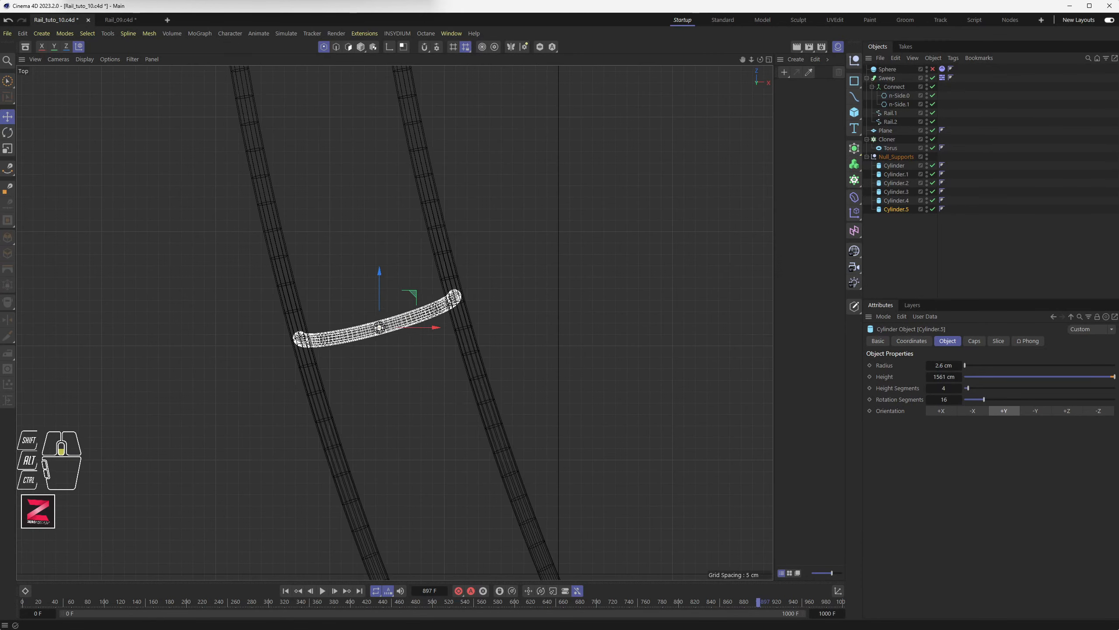
middle_click_drag(413, 234, 438, 406, "alt")
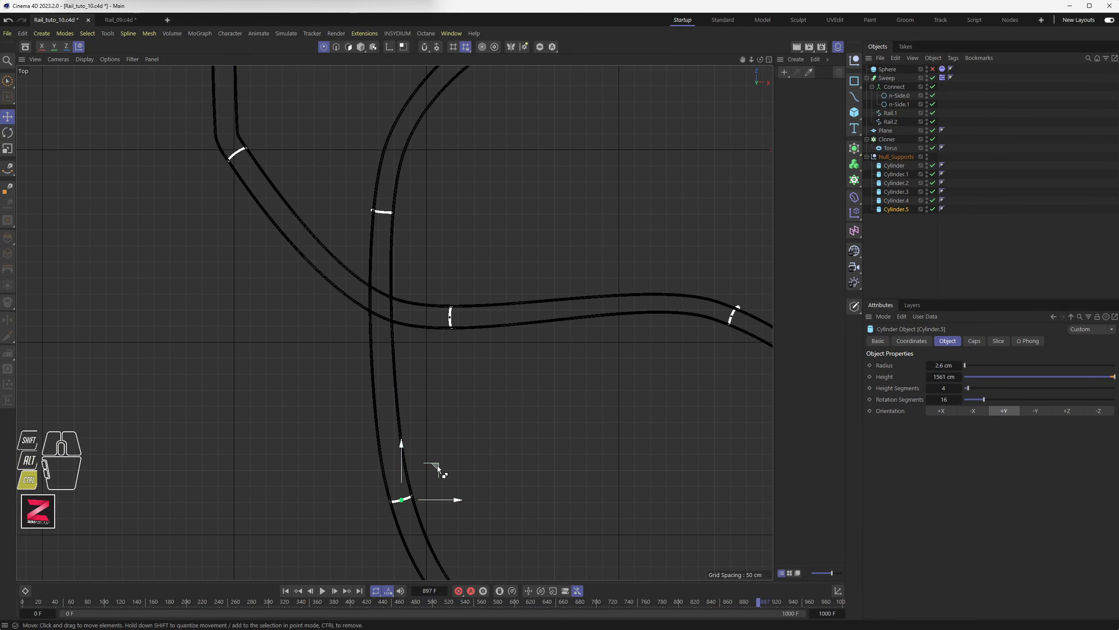
left_click_drag(434, 463, 414, 193, "ctrl")
scroll(386, 217, "up", 15)
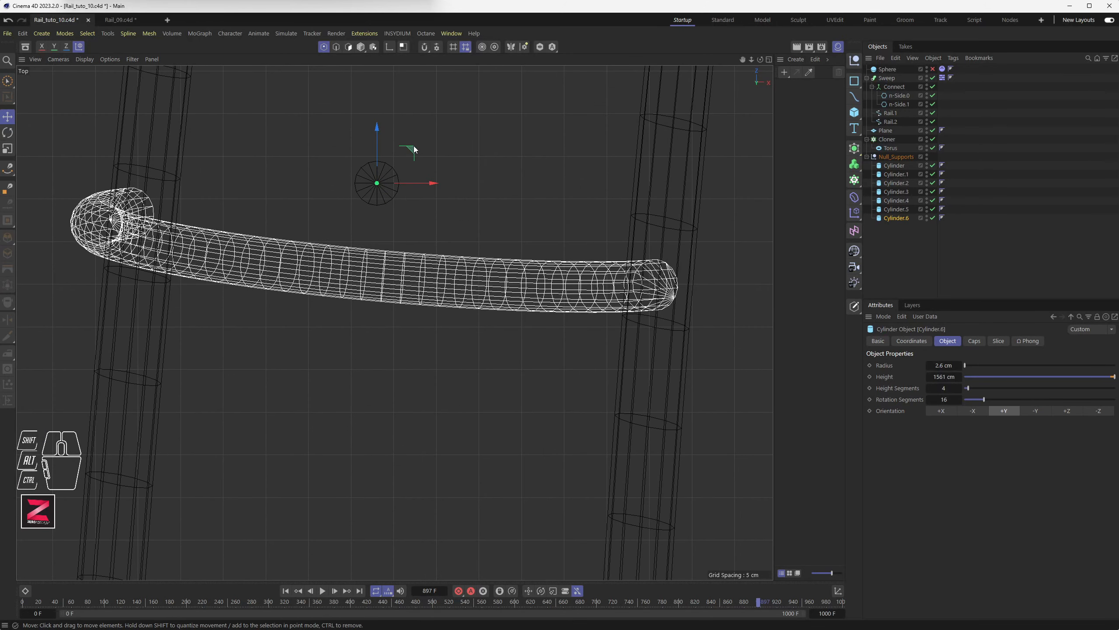
left_click_drag(412, 149, 429, 243)
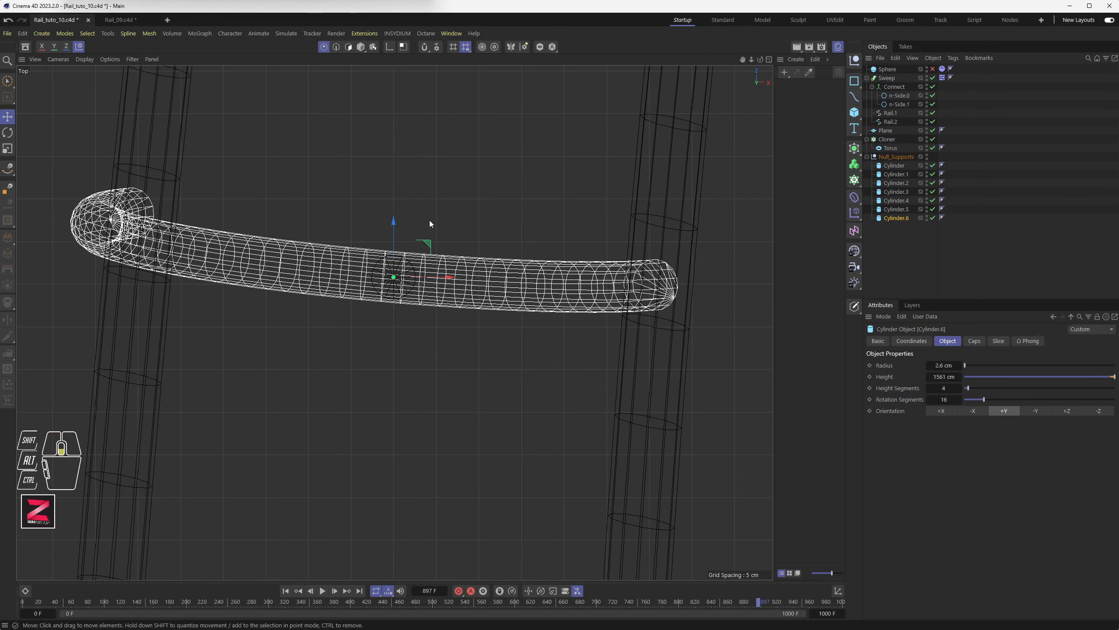
- Duplicate Cylinder.6 onto the arc on the diagonal stretch leading to the upper loop and center it within the tube
scroll(429, 221, "down", 10)
scroll(369, 388, "down", 8)
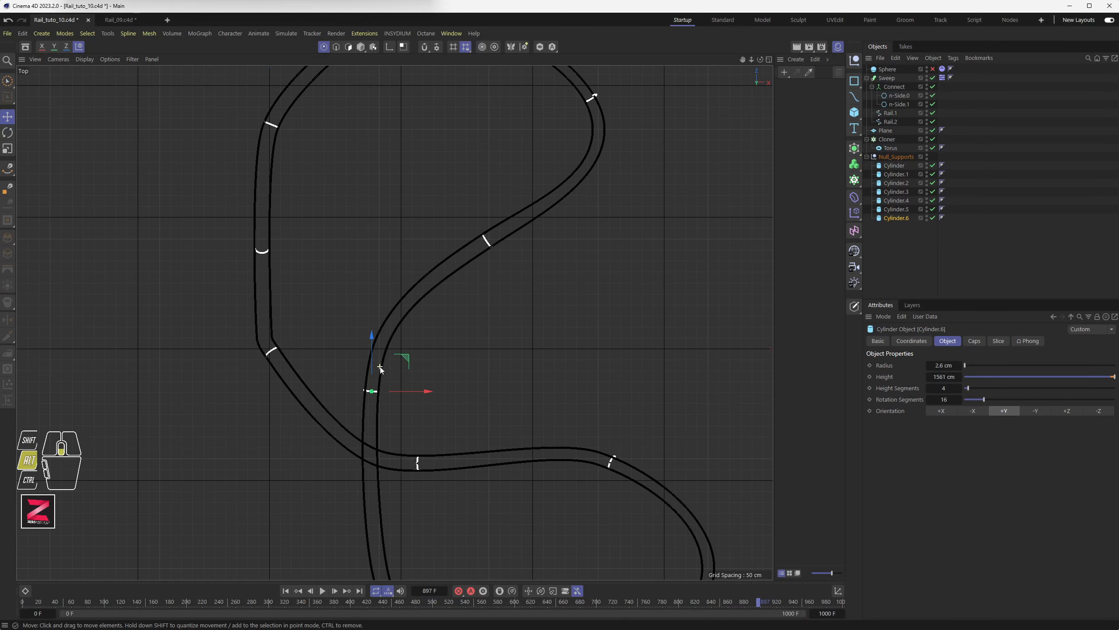
left_click_drag(408, 361, 523, 207, "ctrl")
scroll(483, 255, "up", 4)
scroll(483, 255, "up", 8)
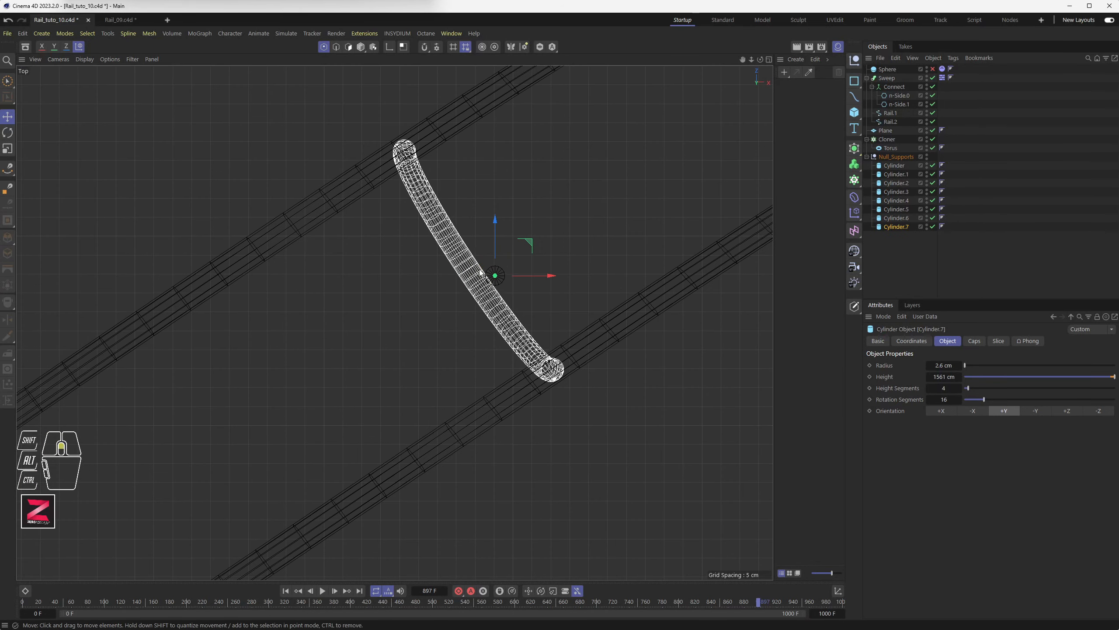
left_click_drag(540, 248, 480, 262)
scroll(466, 261, "up", 3)
scroll(466, 260, "up", 2)
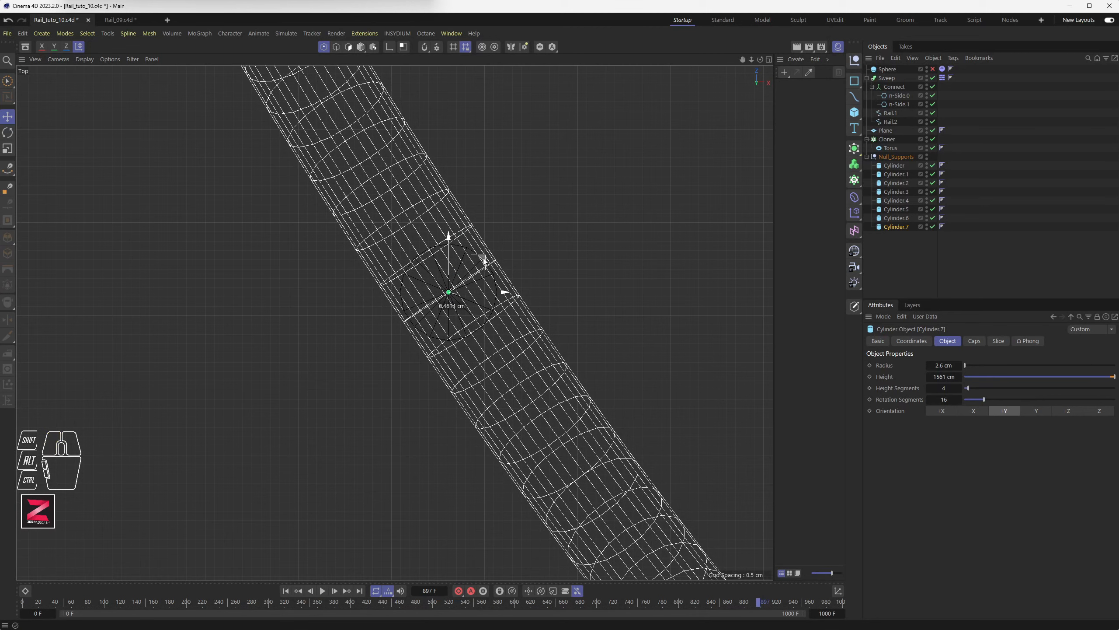
- Duplicate Cylinder.7 onto the hooked arc at the outer bend of the upper loop and center it on the tube
scroll(480, 263, "down", 5)
scroll(481, 263, "down", 5)
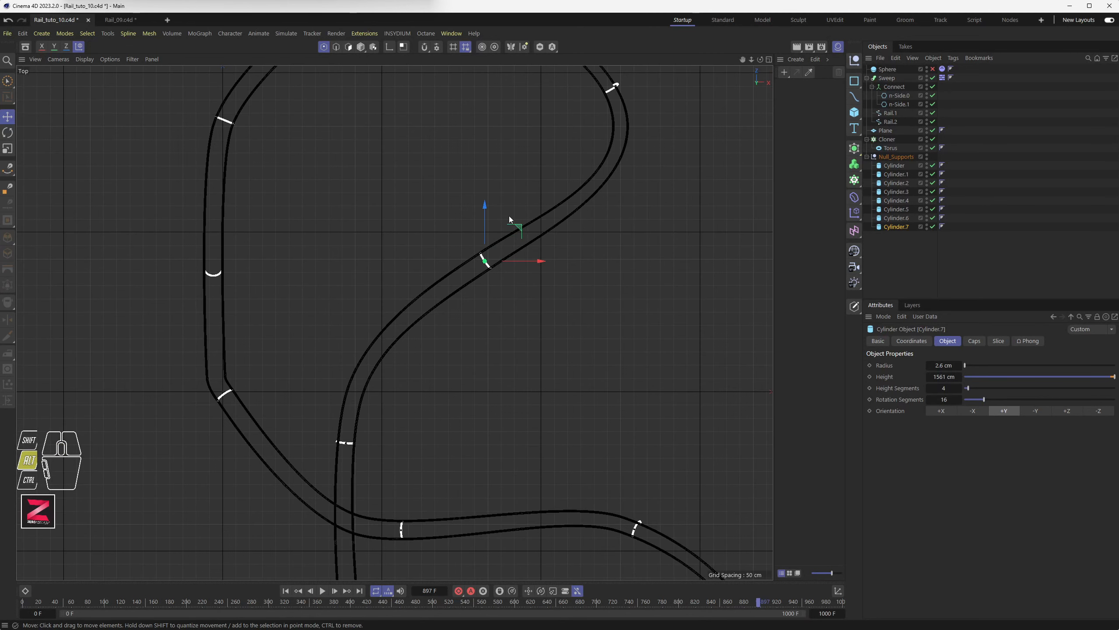
middle_click_drag(509, 215, 401, 372, "alt")
left_click_drag(419, 373, 541, 202, "ctrl")
scroll(502, 247, "up", 10)
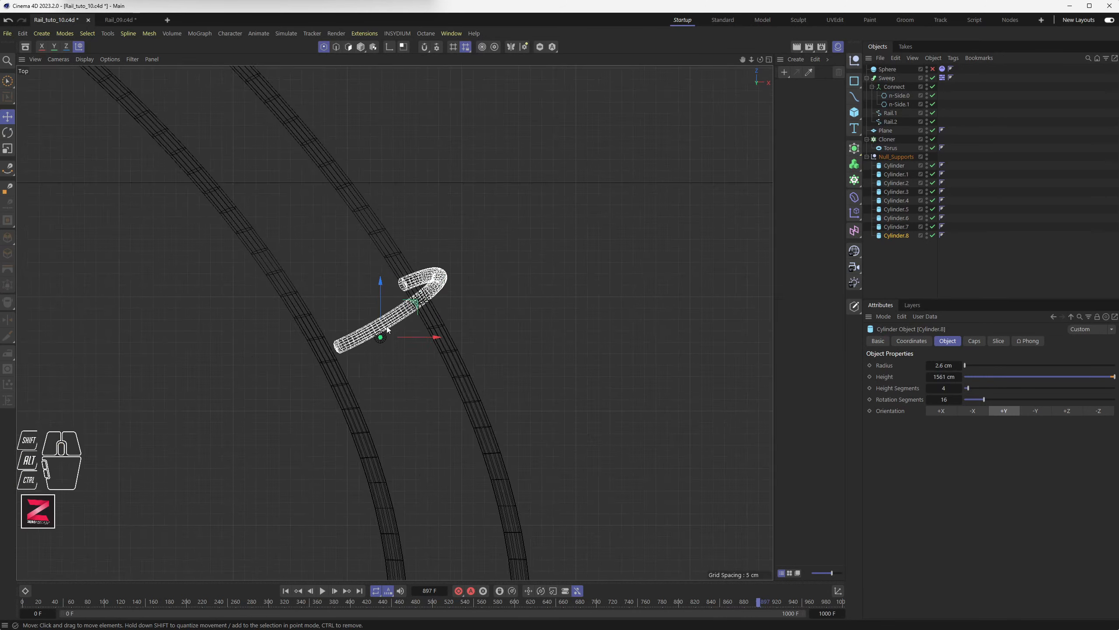
left_click_drag(392, 340, 383, 297)
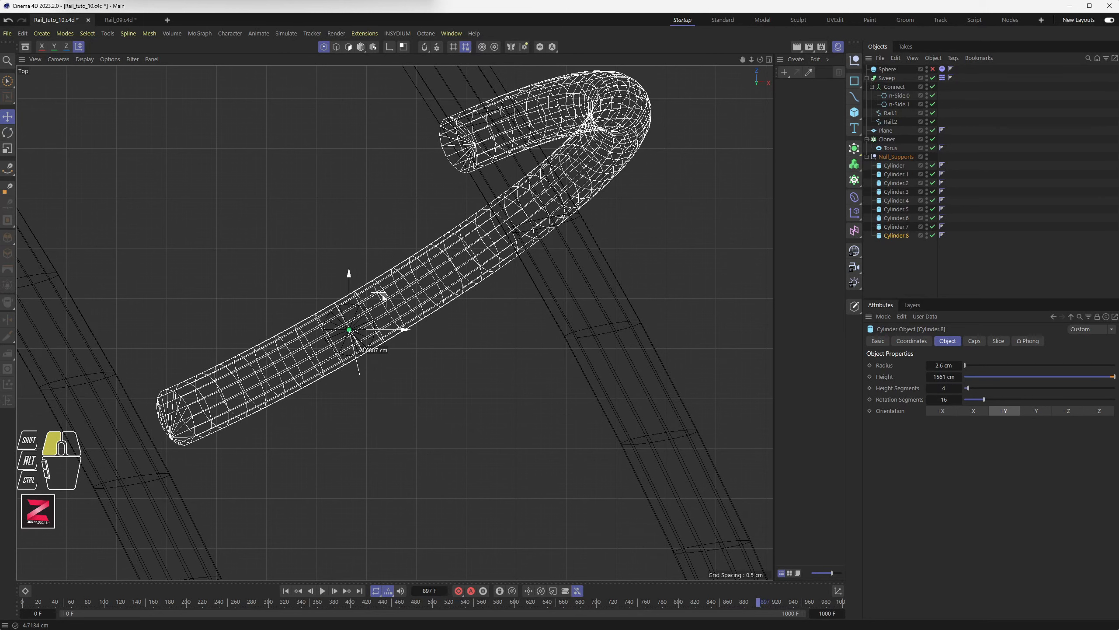
- Duplicate Cylinder.8 onto the arc at the uppermost part of the track in the Top view, centered on its tube
scroll(384, 296, "down", 10)
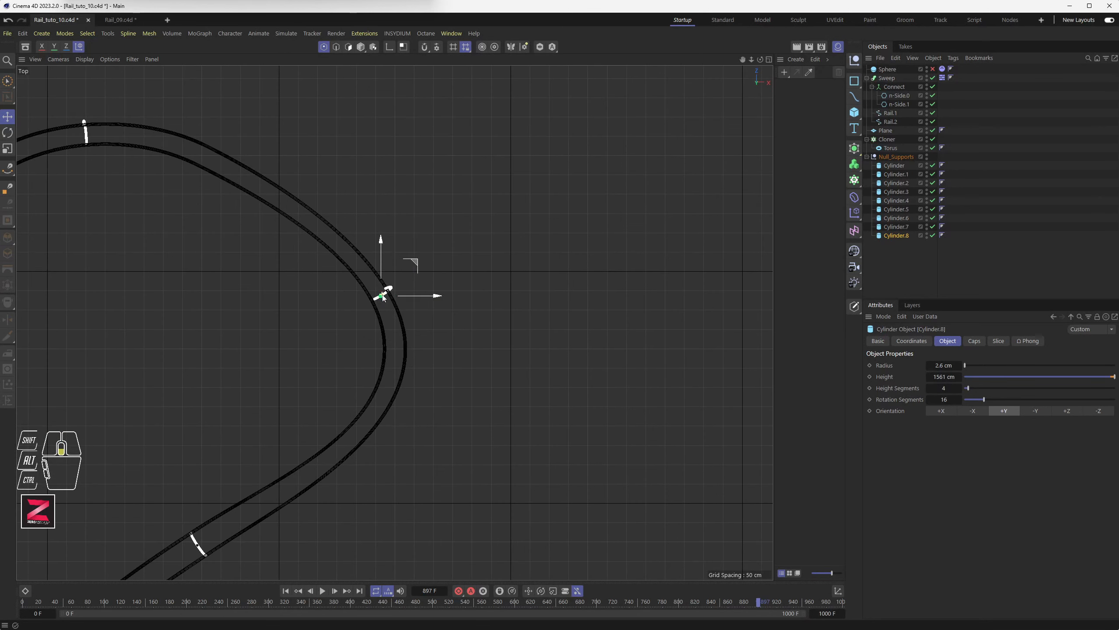
middle_click_drag(349, 289, 541, 334, "alt")
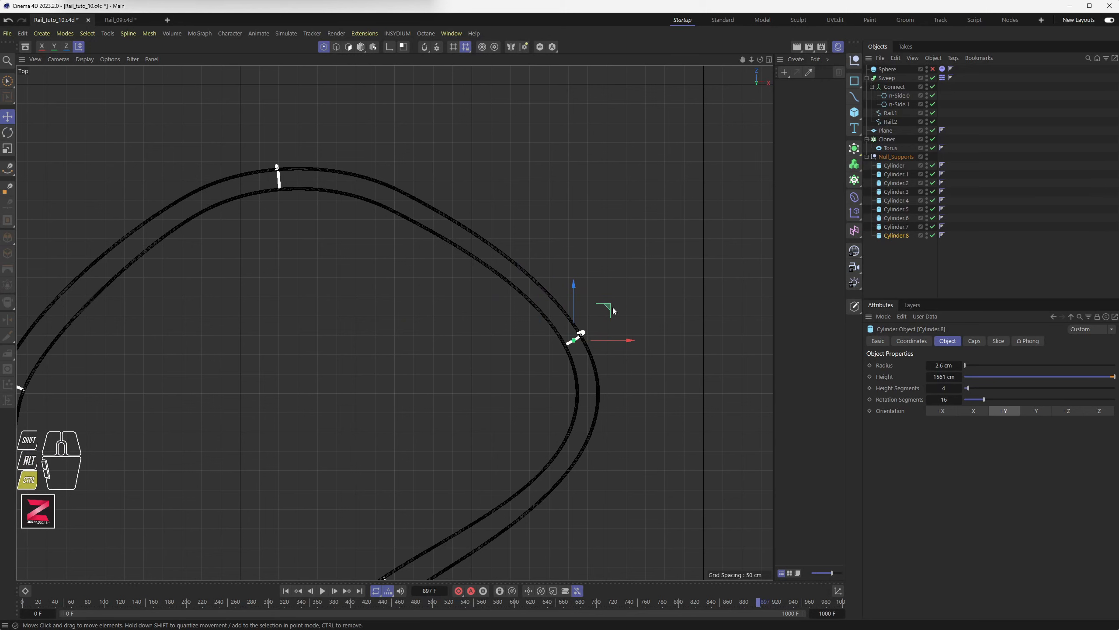
left_click_drag(605, 307, 288, 156, "ctrl")
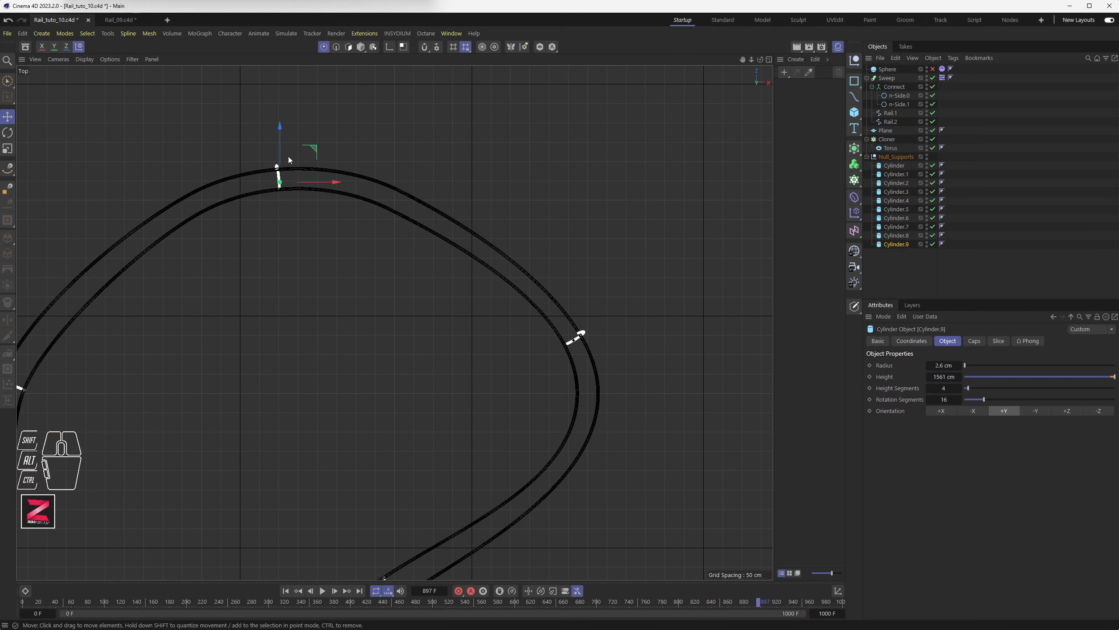
scroll(282, 172, "up", 6)
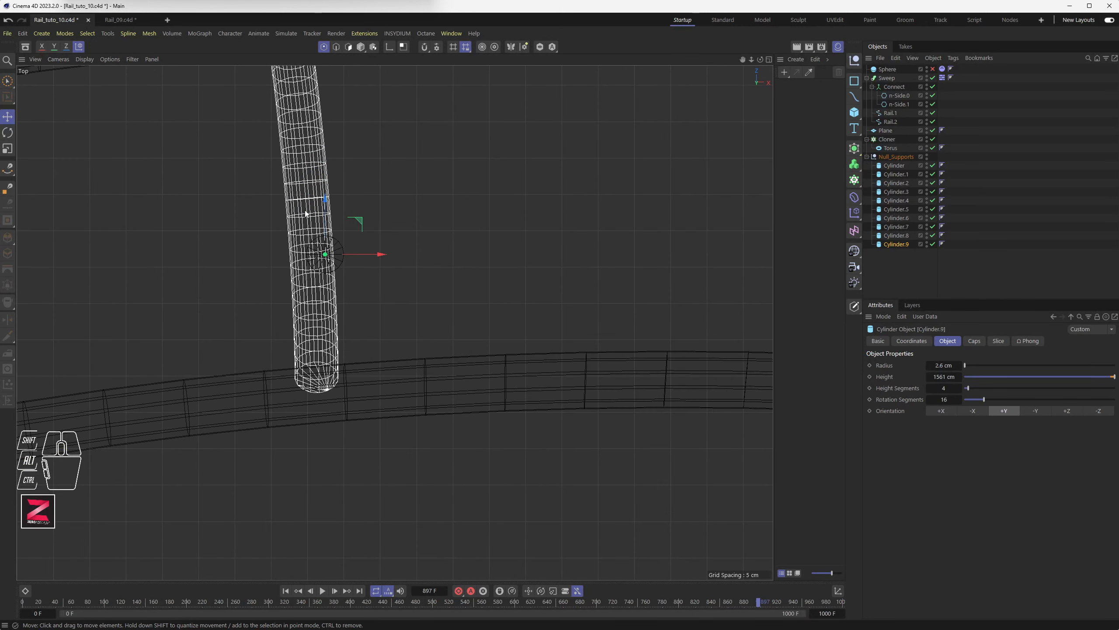
left_click_drag(362, 218, 345, 163)
- Duplicate Cylinder.9 onto the arc where the upper loop bends into the long straight side and center it on the tube
scroll(317, 207, "down", 6)
middle_click_drag(313, 218, 520, 219, "alt")
left_click_drag(613, 106, 229, 400, "ctrl")
scroll(198, 435, "up", 6)
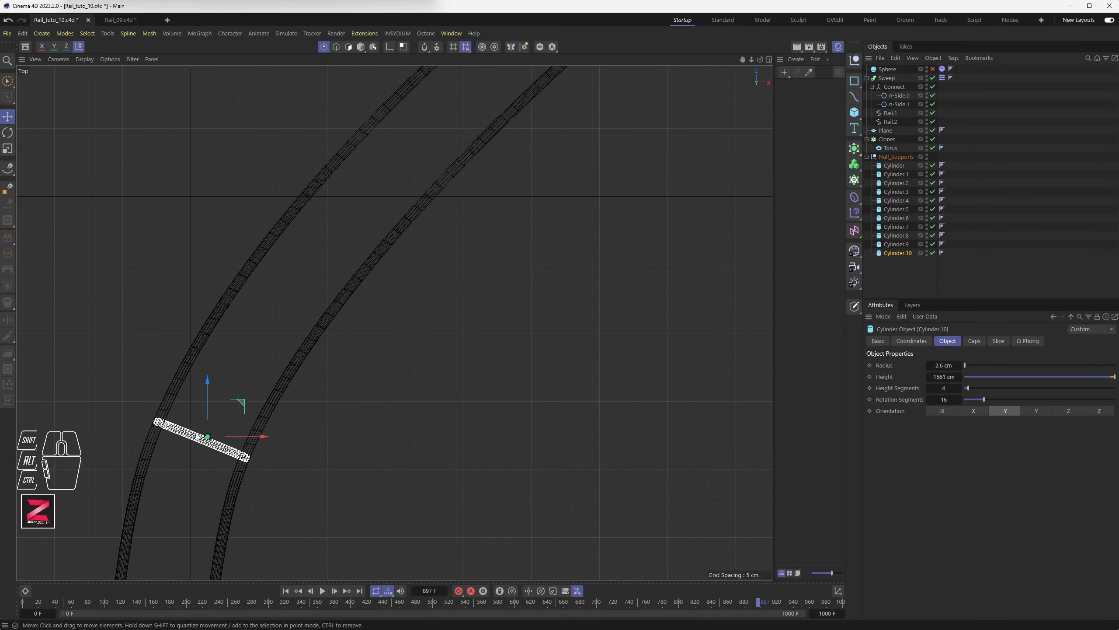
scroll(199, 435, "up", 5)
middle_click_drag(219, 447, 382, 368, "alt")
scroll(402, 328, "up", 4)
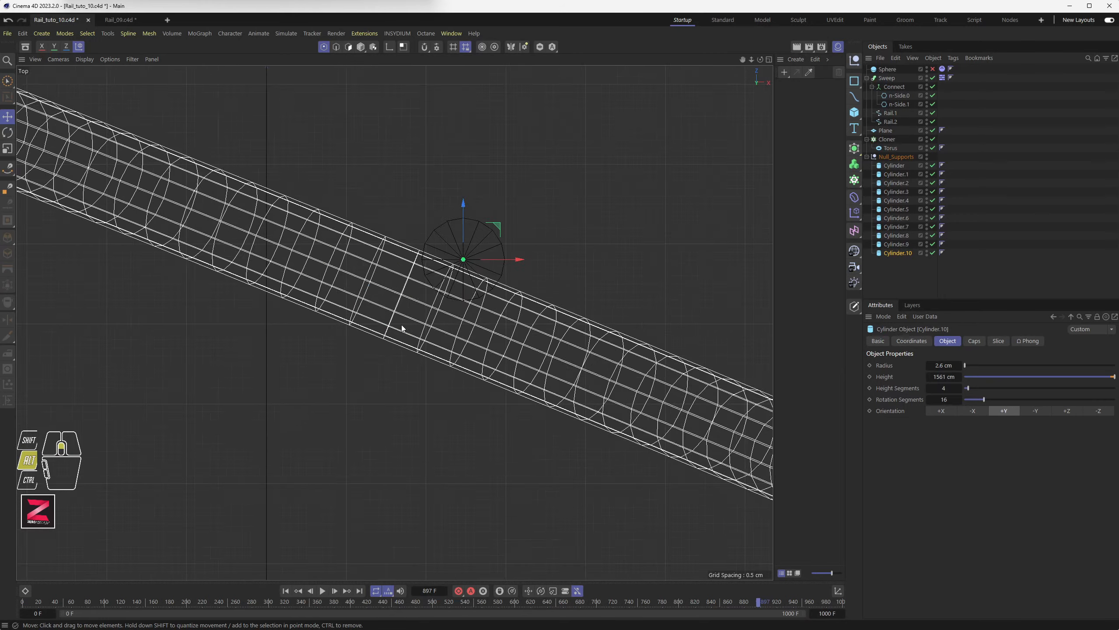
scroll(401, 329, "up", 2)
left_click_drag(518, 200, 435, 251)
- Duplicate Cylinder.10 onto the U-shaped arc midway along the track's straight side and center it on the tube
scroll(430, 270, "down", 8)
scroll(400, 222, "down", 8)
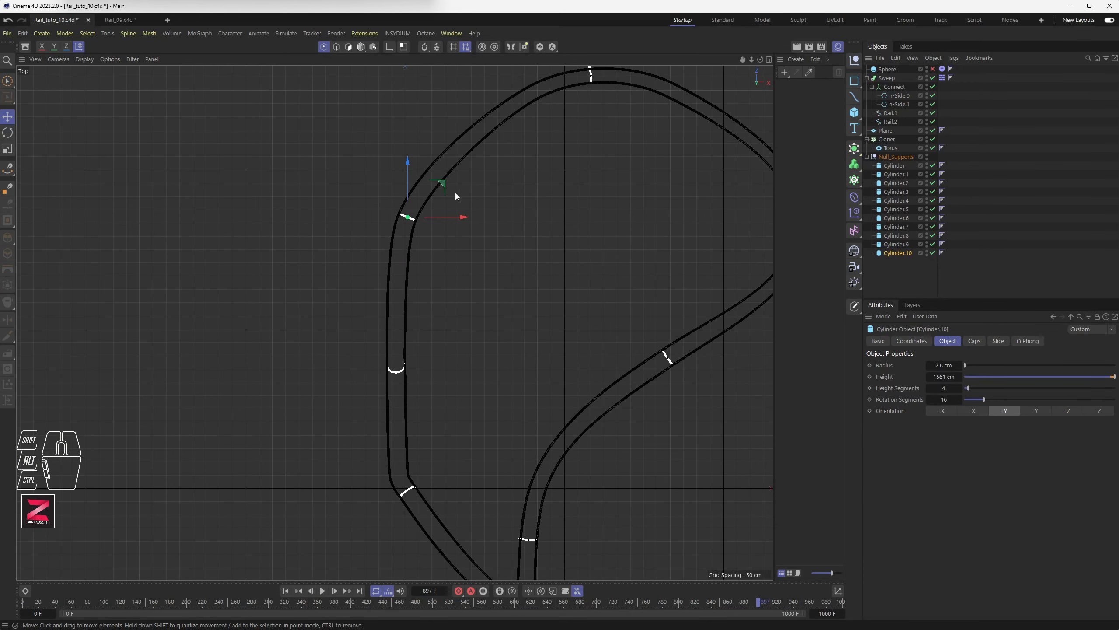
left_click_drag(444, 186, 433, 341, "ctrl")
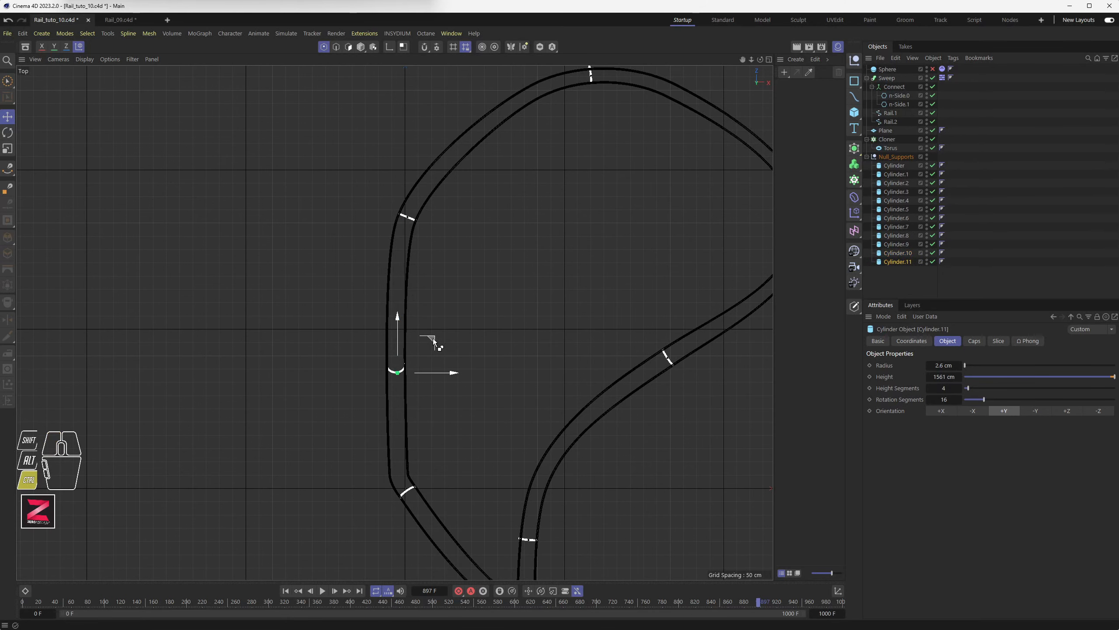
scroll(434, 343, "up", 16)
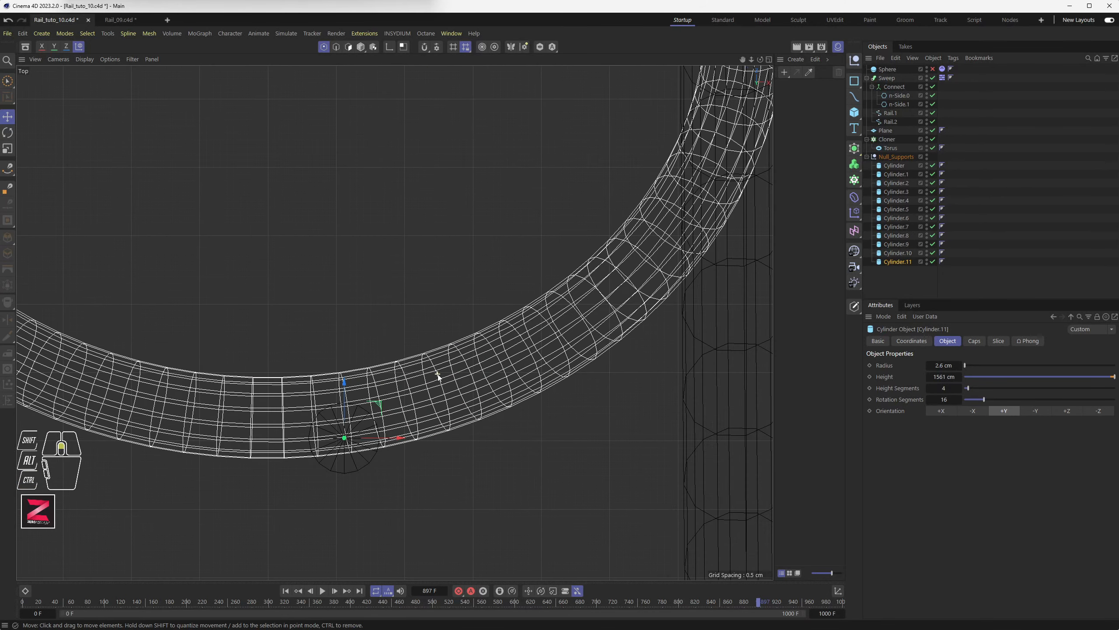
left_click_drag(369, 399, 302, 385)
middle_click(308, 372)
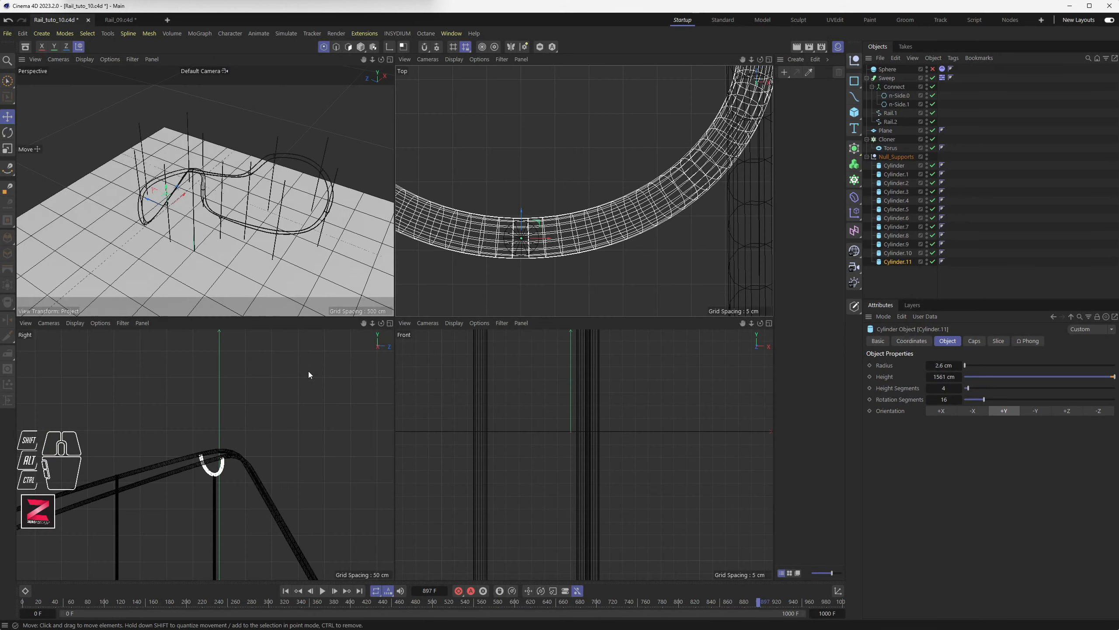
- Examine the post heights against the rail arcs in the Perspective view and in the enlarged Right view
middle_click(260, 240)
left_click_drag(384, 357, 437, 316, "alt")
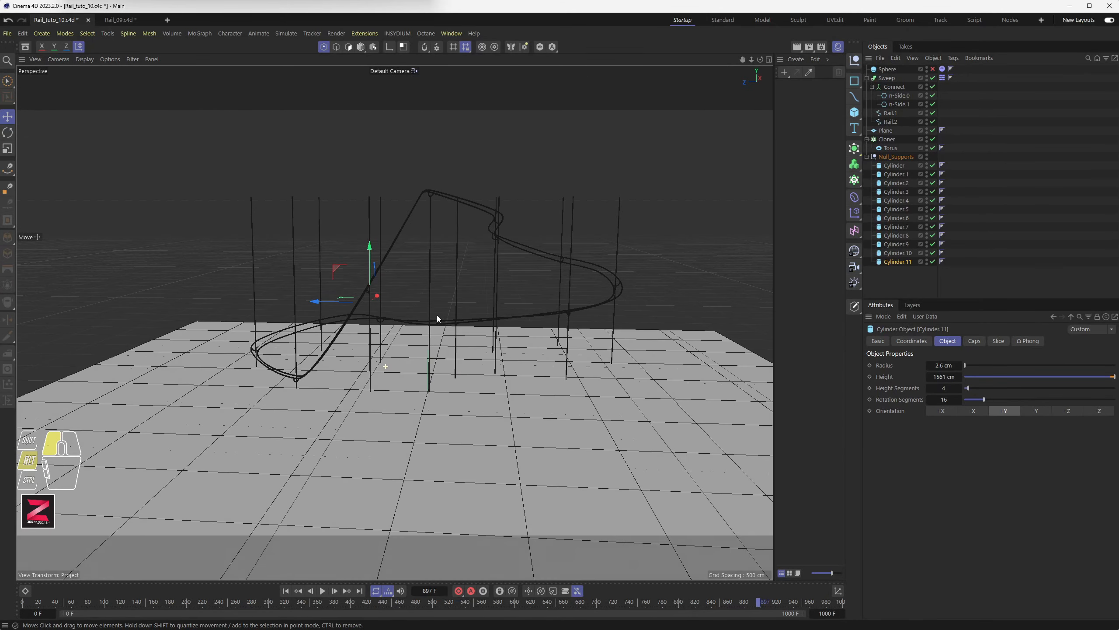
middle_click(395, 304)
middle_click(281, 394)
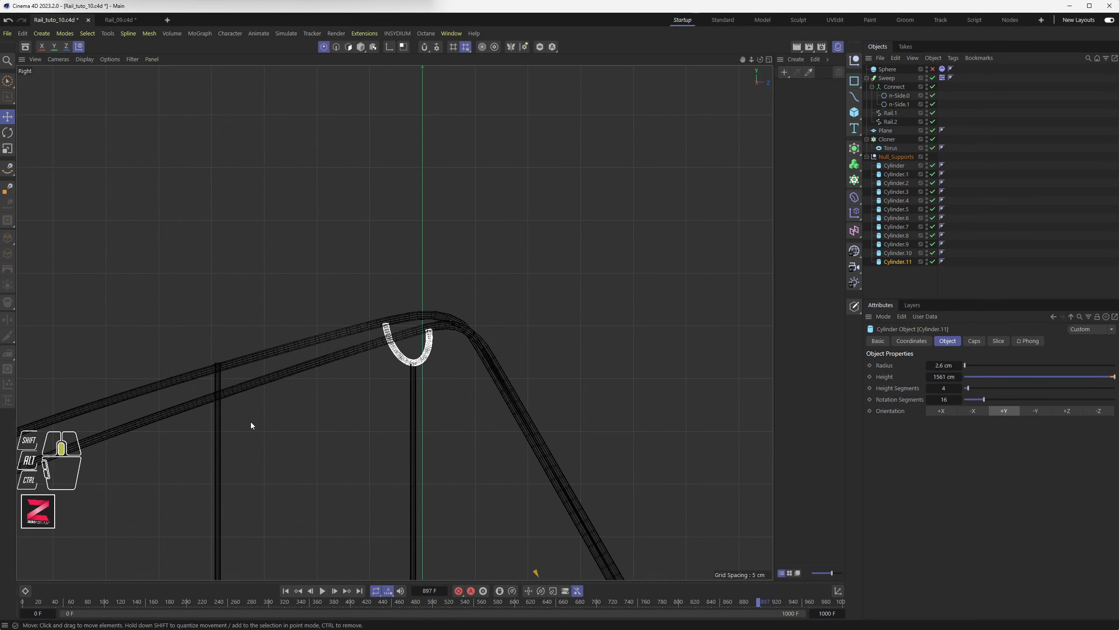
scroll(410, 357, "up", 3)
scroll(410, 356, "down", 5)
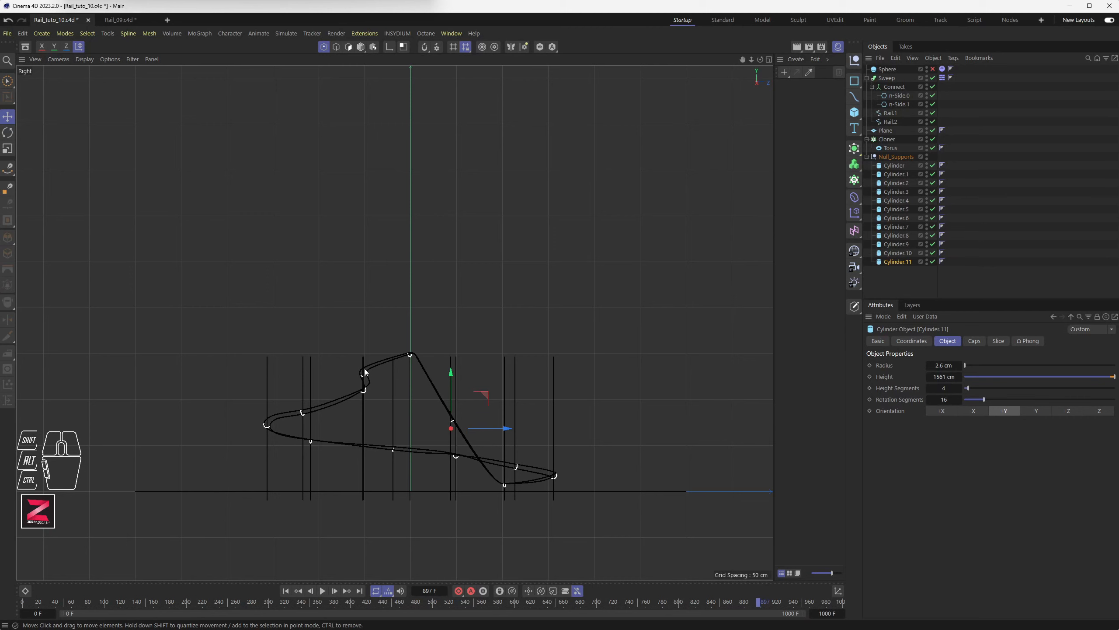
scroll(369, 424, "up", 3)
scroll(394, 430, "up", 3)
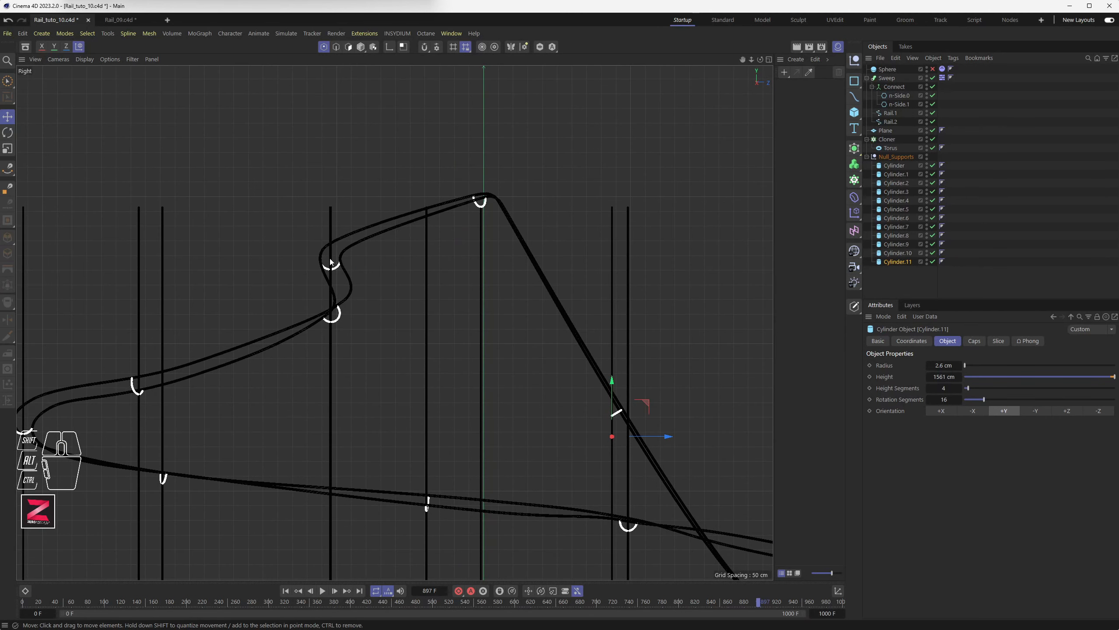
- Restrict movement to the vertical axis and lower Cylinder.1 until its top sits inside the upper arc of the S-bend
scroll(330, 260, "up", 10)
scroll(330, 259, "up", 2)
scroll(335, 316, "up", 4)
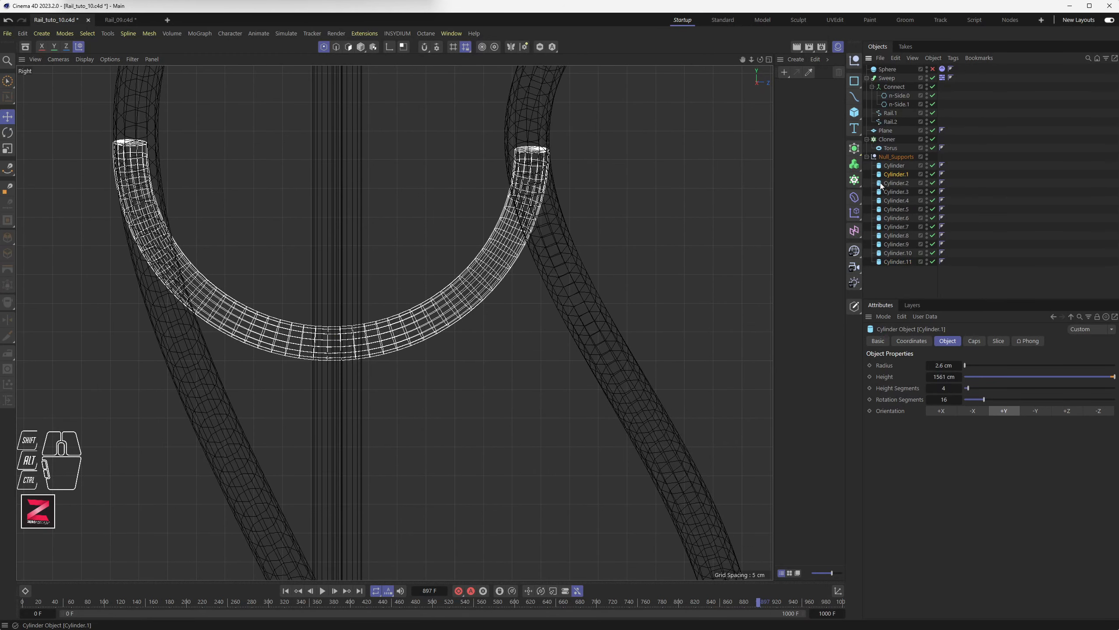
scroll(411, 405, "down", 5)
scroll(411, 404, "down", 2)
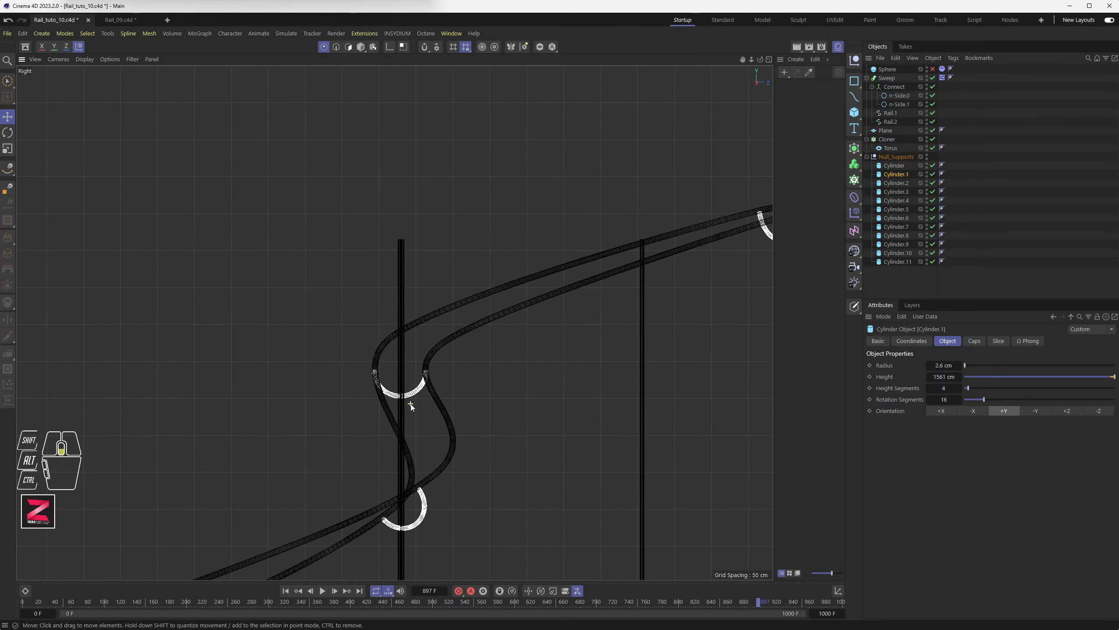
middle_click_drag(411, 405, 397, 151, "alt")
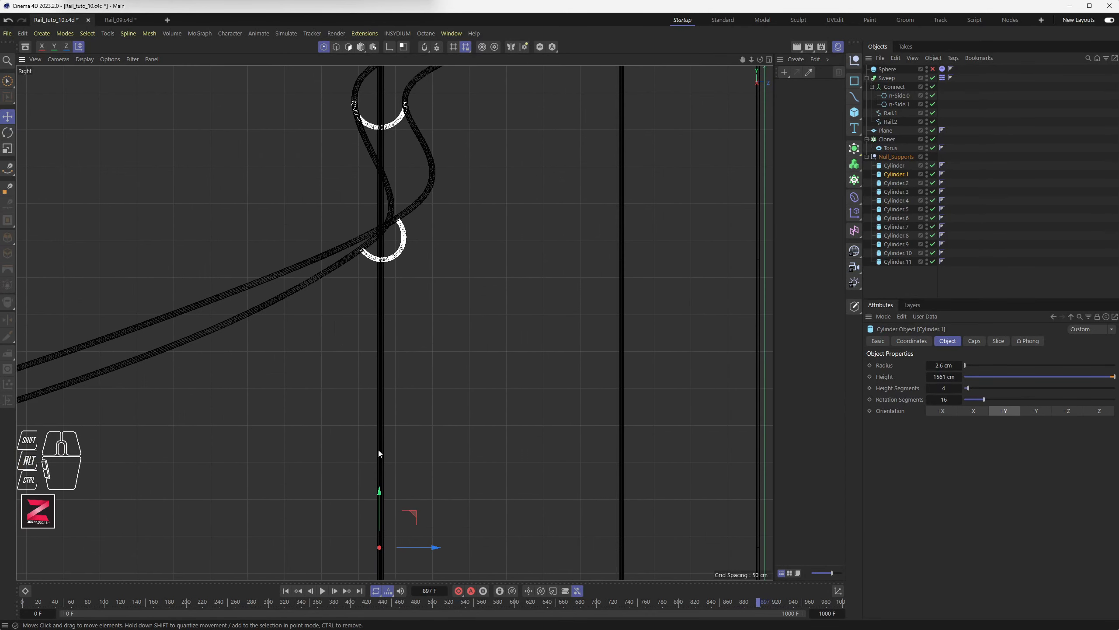
middle_click_drag(391, 124, 373, 319, "alt")
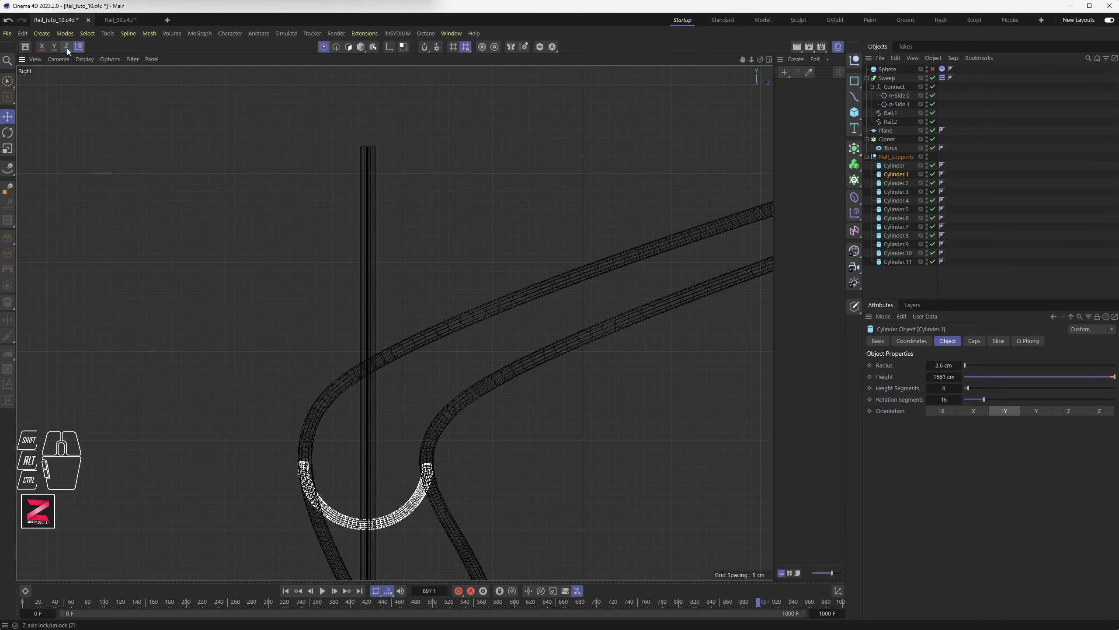
left_click(42, 47)
left_click_drag(365, 254, 390, 581)
middle_click_drag(358, 546, 369, 313, "alt")
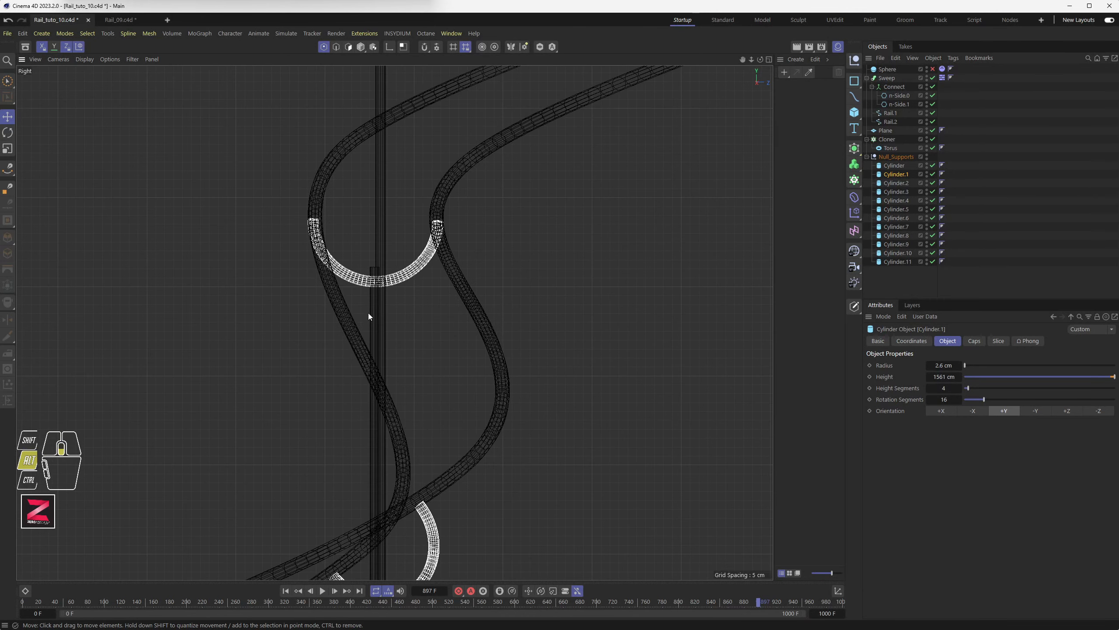
scroll(368, 314, "up", 10, "alt")
left_click_drag(360, 223, 368, 329)
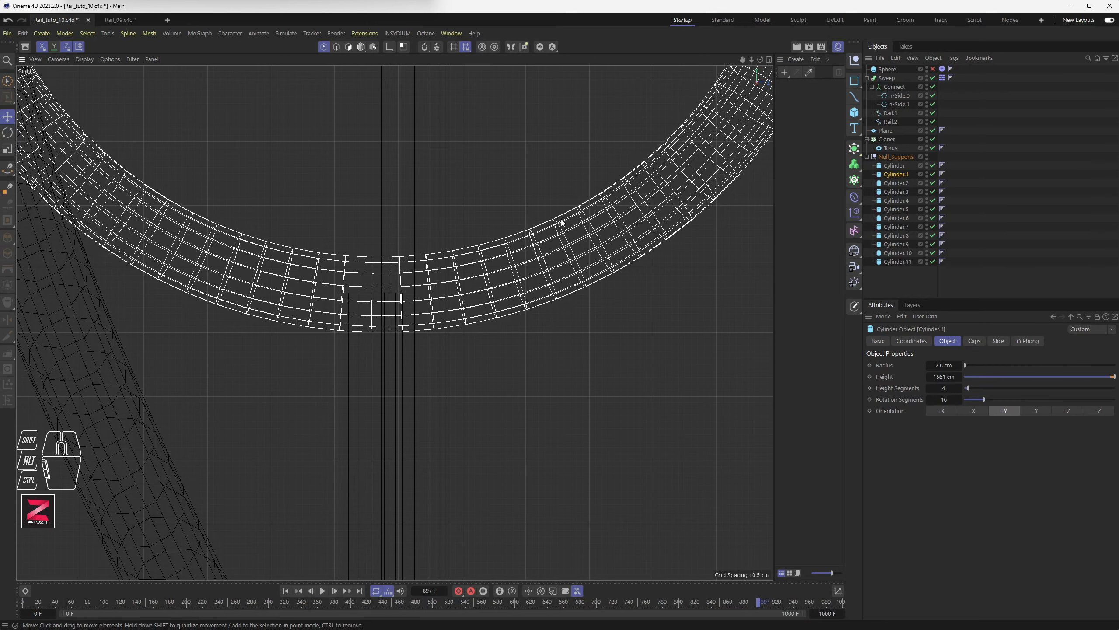
scroll(369, 283, "down", 10)
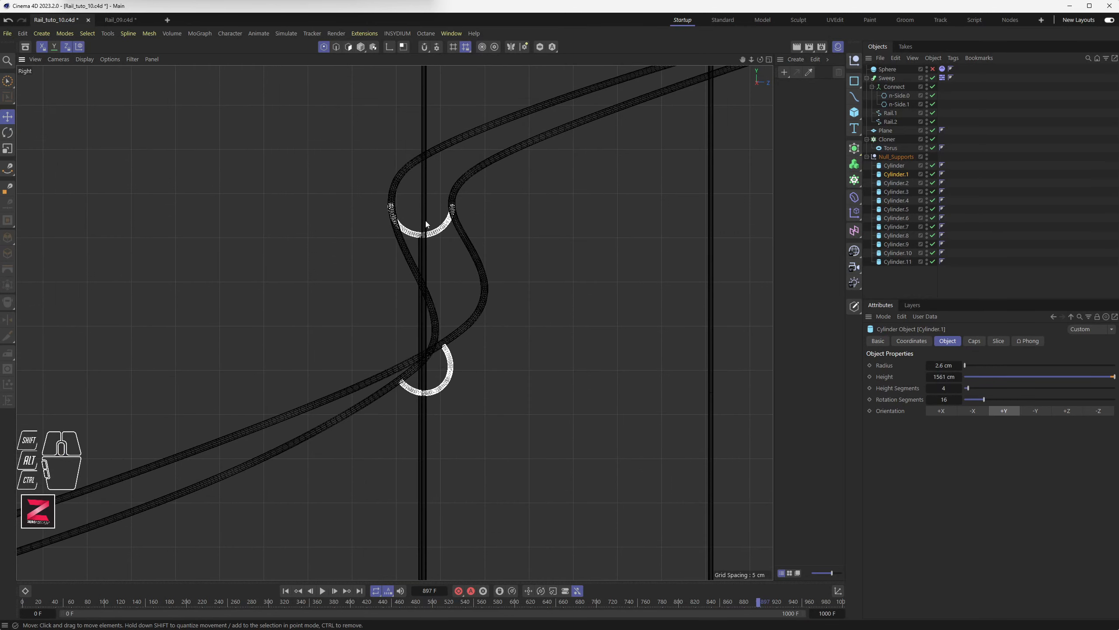
- Lower Cylinder.2 in the Right view until its top sits inside the lower arc of the S-bend
left_click(896, 182)
scroll(487, 236, "down", 5)
scroll(479, 252, "up", 5)
left_click_drag(441, 104, 469, 378)
scroll(437, 402, "up", 10)
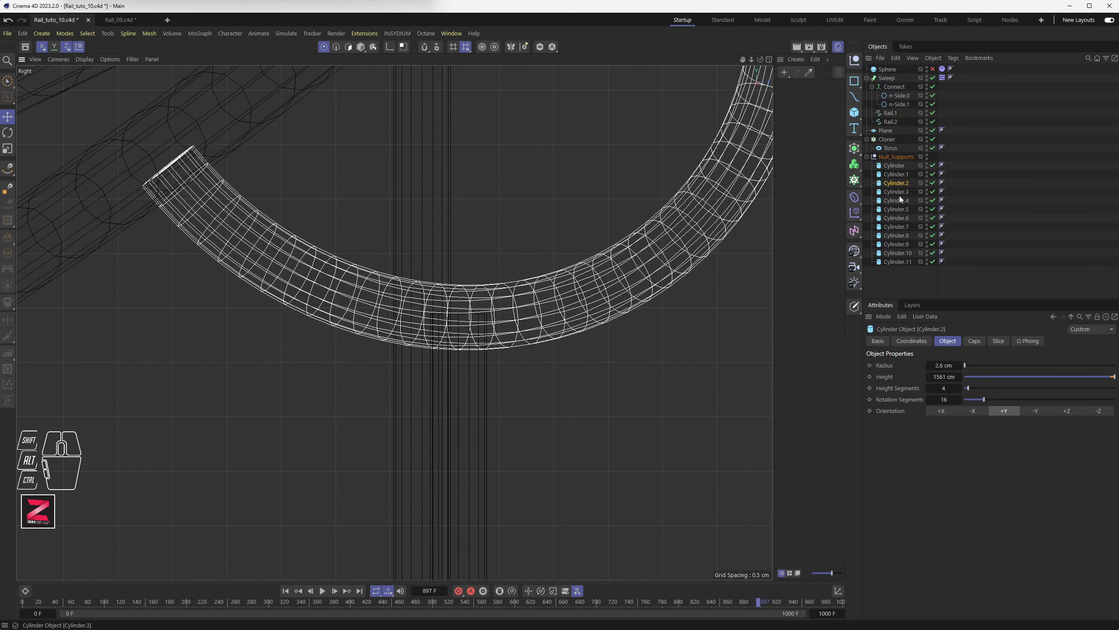
- Lower Cylinder.3 until its top ends inside the arc on the sloping track below the S-bend
left_click(898, 193)
scroll(448, 251, "down", 15)
scroll(398, 271, "up", 8)
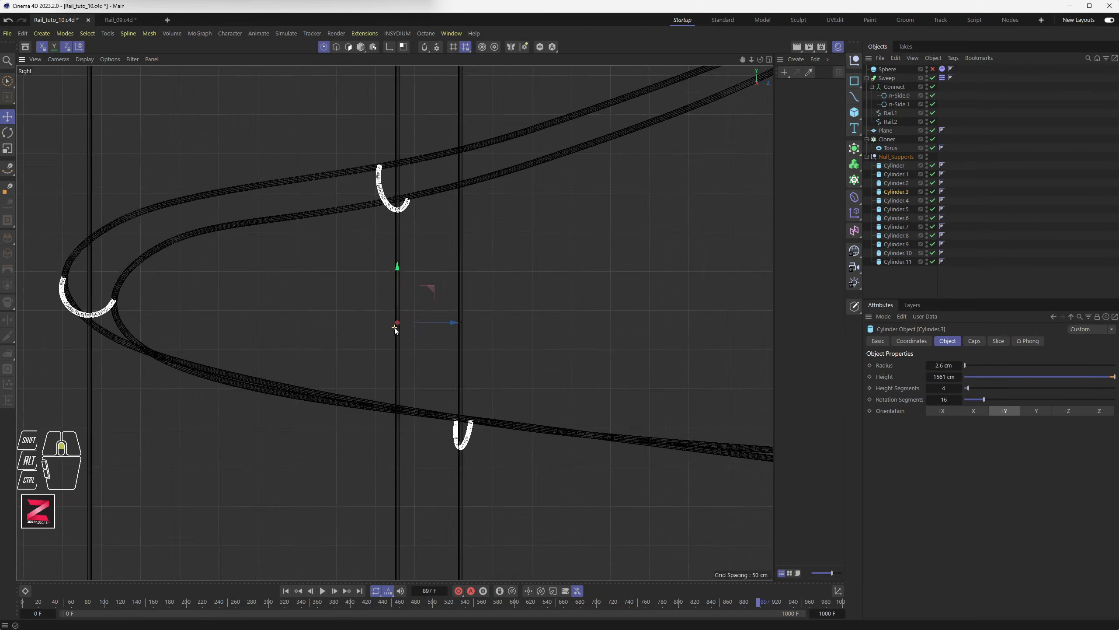
left_click_drag(400, 268, 432, 546)
mouse_move(395, 132)
left_mouse_down()
mouse_move(412, 357)
mouse_move(413, 335)
left_mouse_up()
middle_click_drag(412, 119, 390, 304, "alt")
scroll(388, 270, "up", 3)
left_click_drag(379, 184, 394, 541)
left_click_drag(385, 174, 391, 548)
scroll(386, 259, "down", 5)
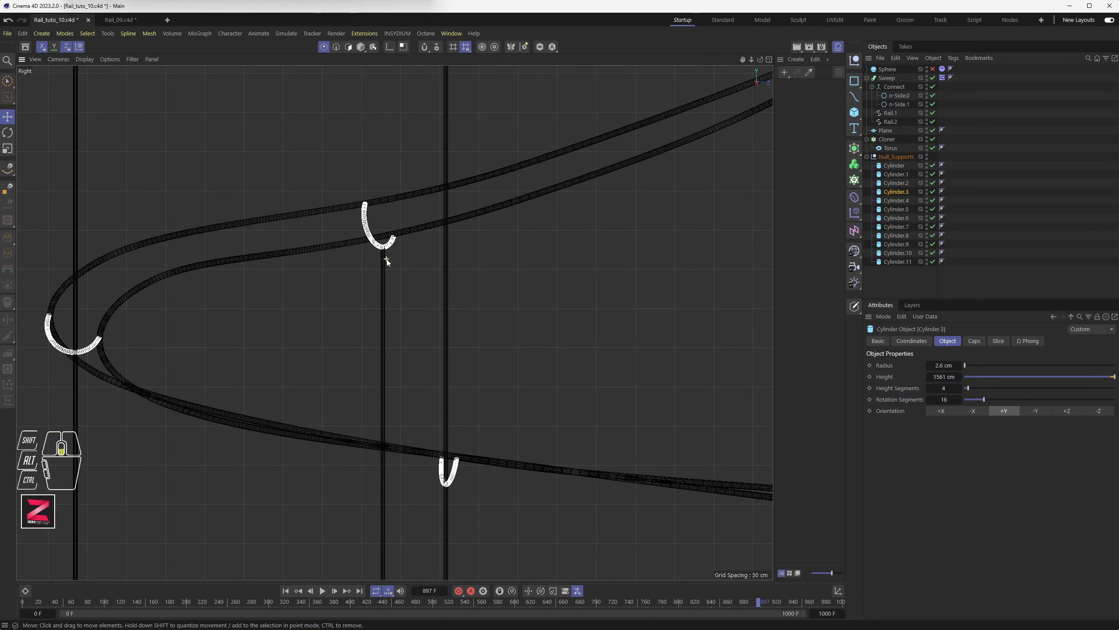
- Lower Cylinder.4 until its top ends inside the arc at the outer turn where the slope doubles back
scroll(386, 259, "down", 6)
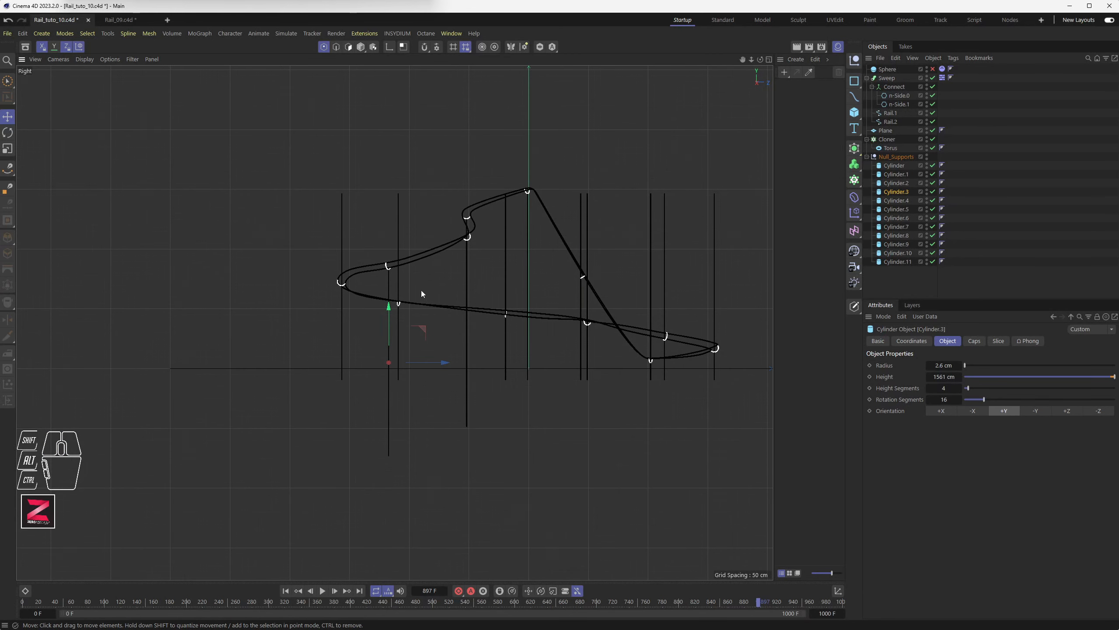
scroll(421, 290, "up", 8)
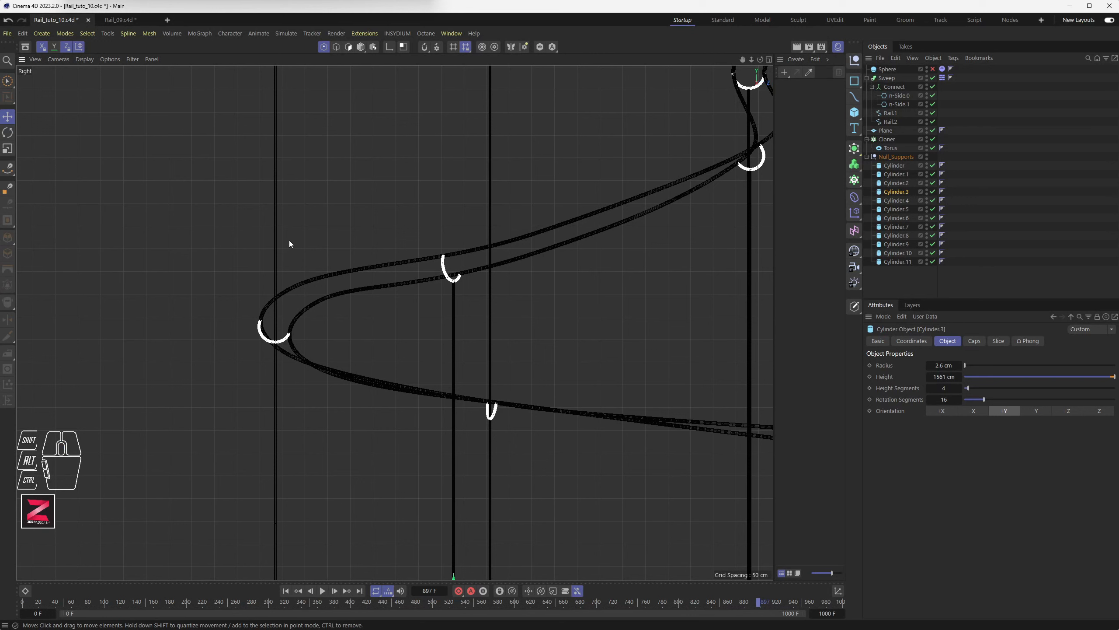
left_click(896, 200)
left_click_drag(277, 291, 301, 546)
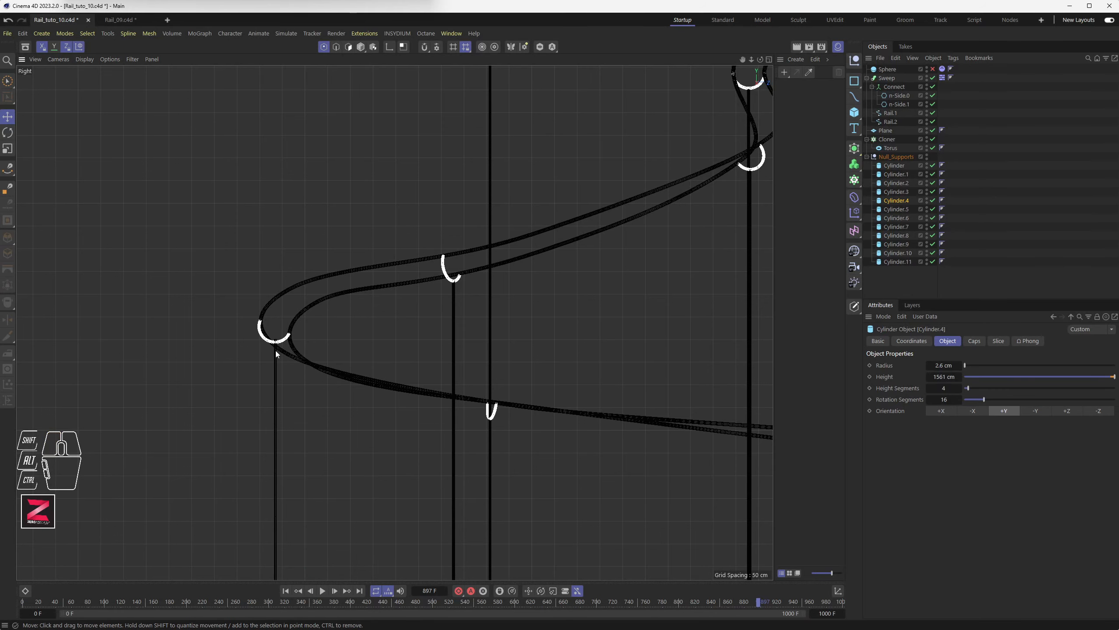
scroll(275, 351, "up", 6)
scroll(275, 350, "up", 5)
left_click_drag(275, 320, 286, 378)
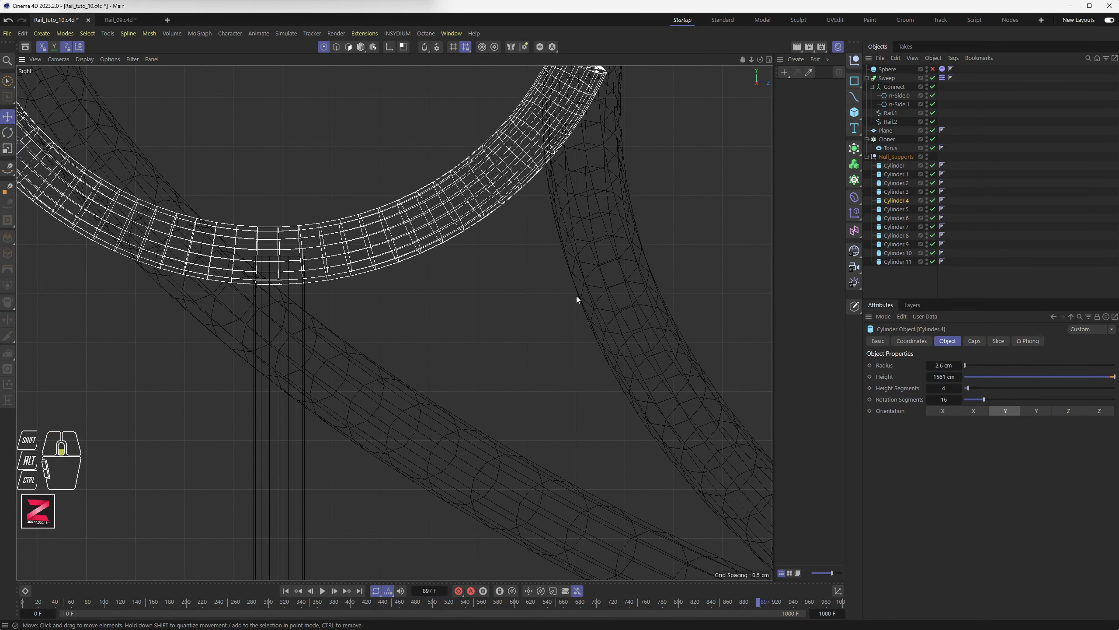
- Lower Cylinder.5 until its top ends in the base of the narrow U-shaped arc on the lower track
scroll(577, 298, "down", 4)
left_click(895, 209)
scroll(468, 291, "down", 4)
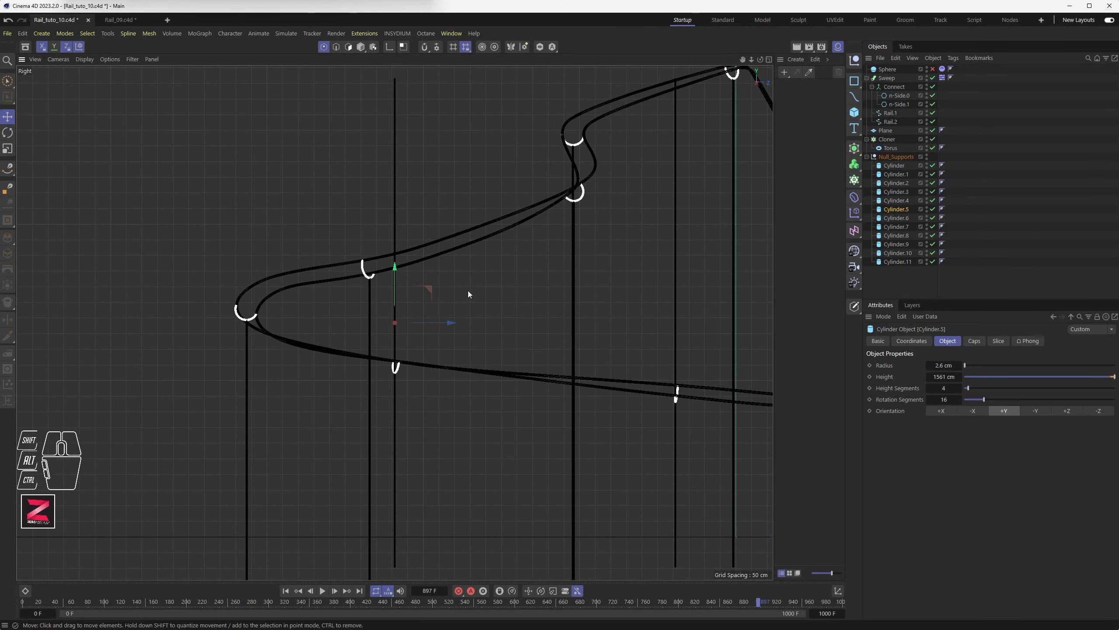
left_click_drag(397, 285, 405, 542)
scroll(400, 365, "up", 6)
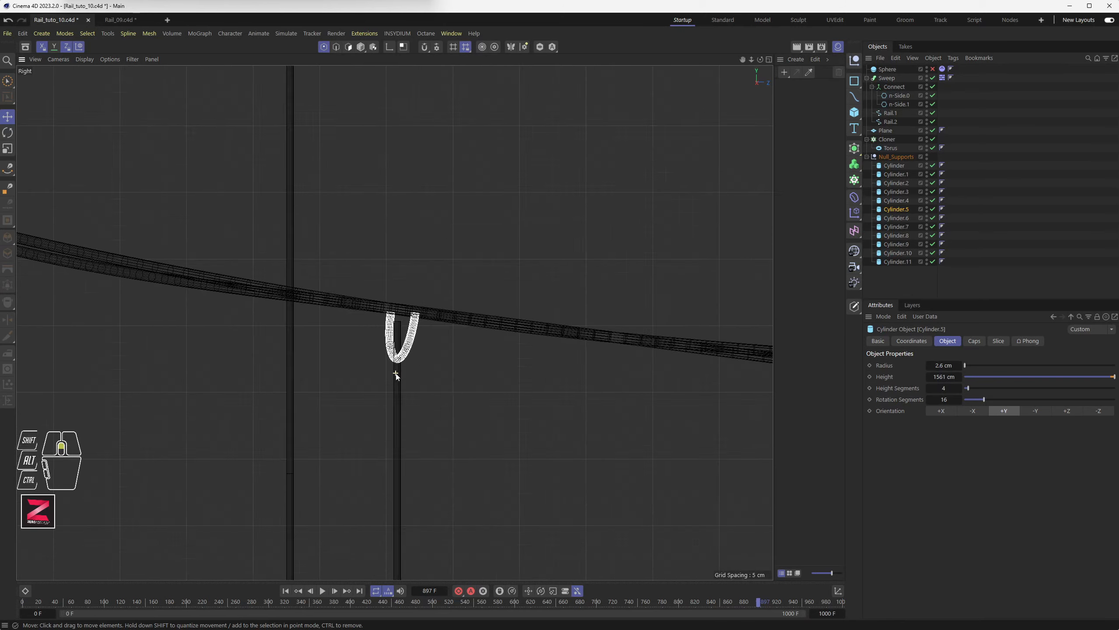
left_click_drag(401, 366, 406, 477)
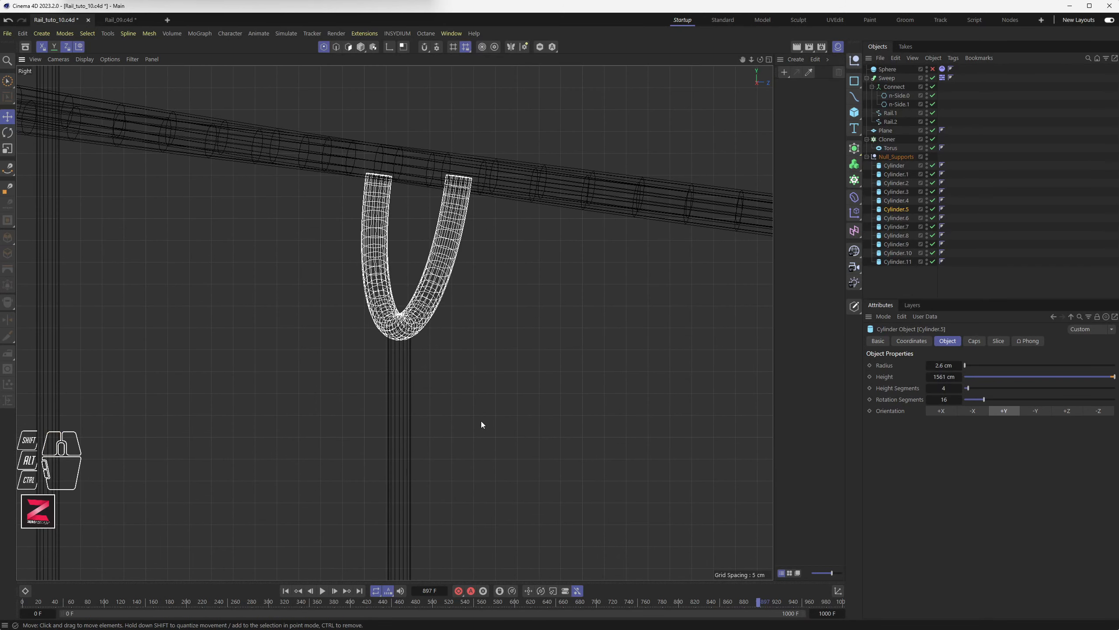
- Lower Cylinder.6 until its top ends in the base of the edge-on arc midway along the lower track
scroll(481, 420, "down", 5)
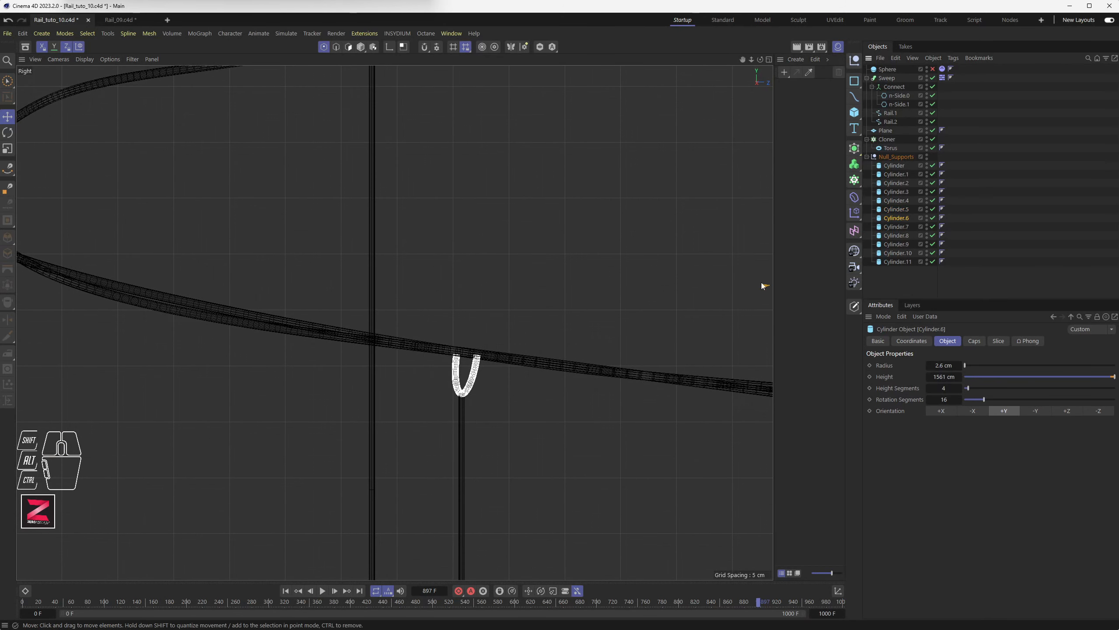
left_click(895, 218)
key("o")
left_click_drag(393, 281, 395, 569)
scroll(407, 376, "up", 10)
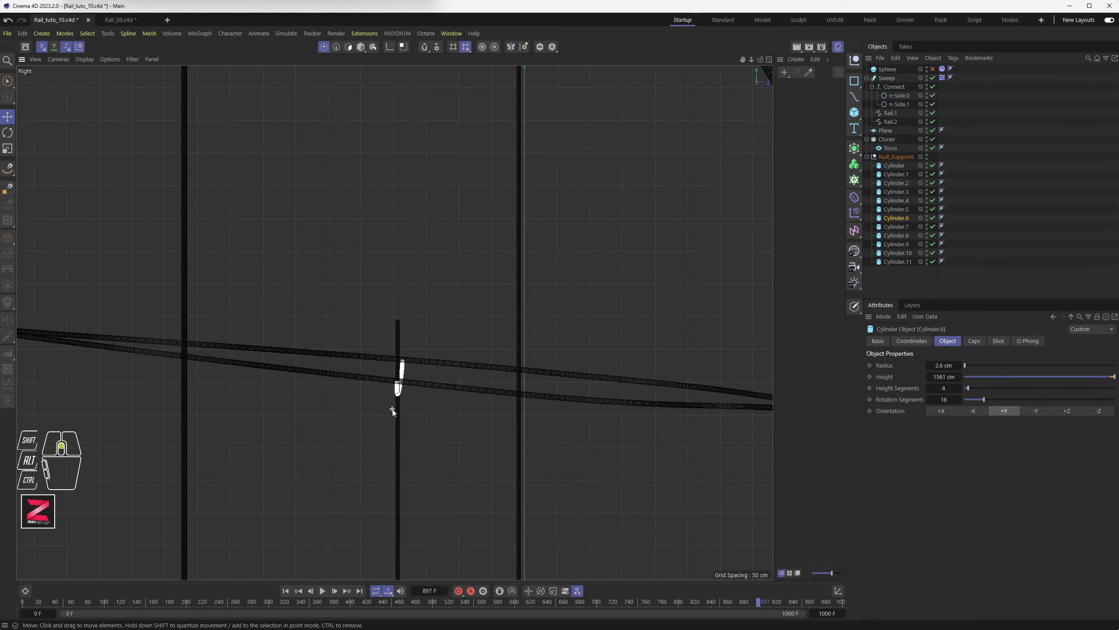
left_click_drag(403, 176, 407, 457)
scroll(410, 388, "up", 6)
left_click_drag(410, 387, 425, 460)
- Lower Cylinder.7 until its top ends inside the wide arc on the lower track, just before it crosses the steep drop
scroll(446, 411, "down", 6)
scroll(446, 411, "down", 5)
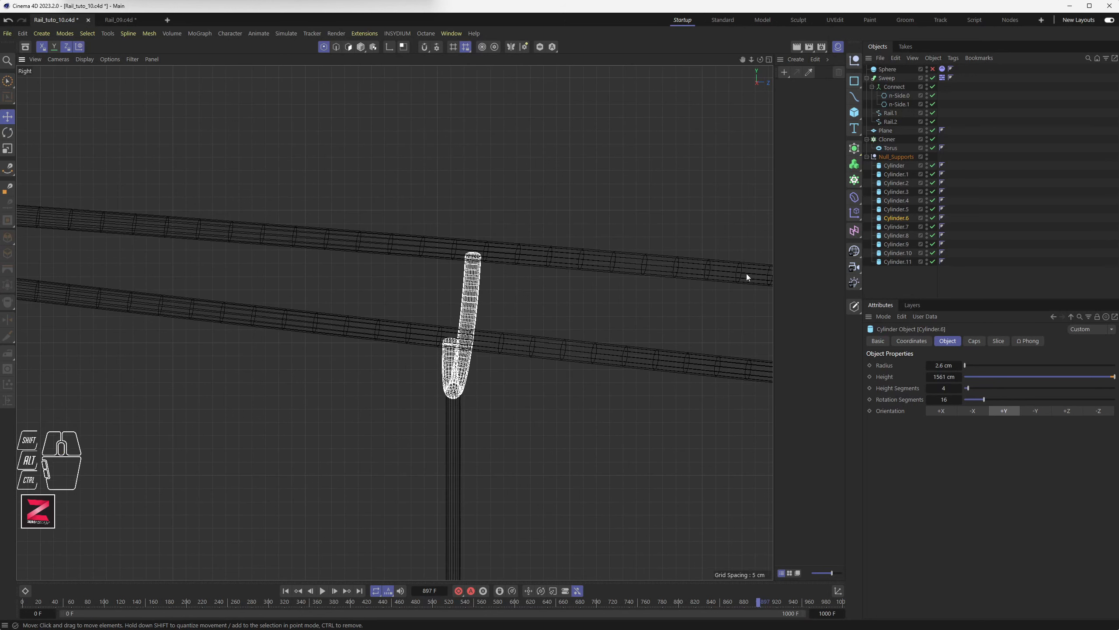
left_click(896, 227)
key("o")
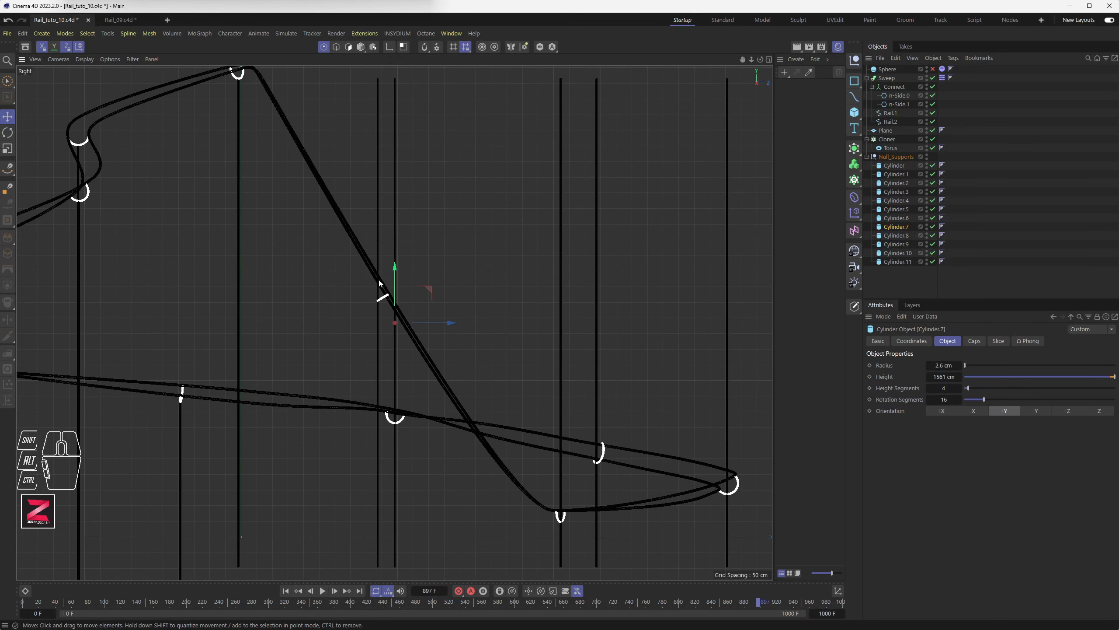
left_click_drag(394, 267, 395, 489)
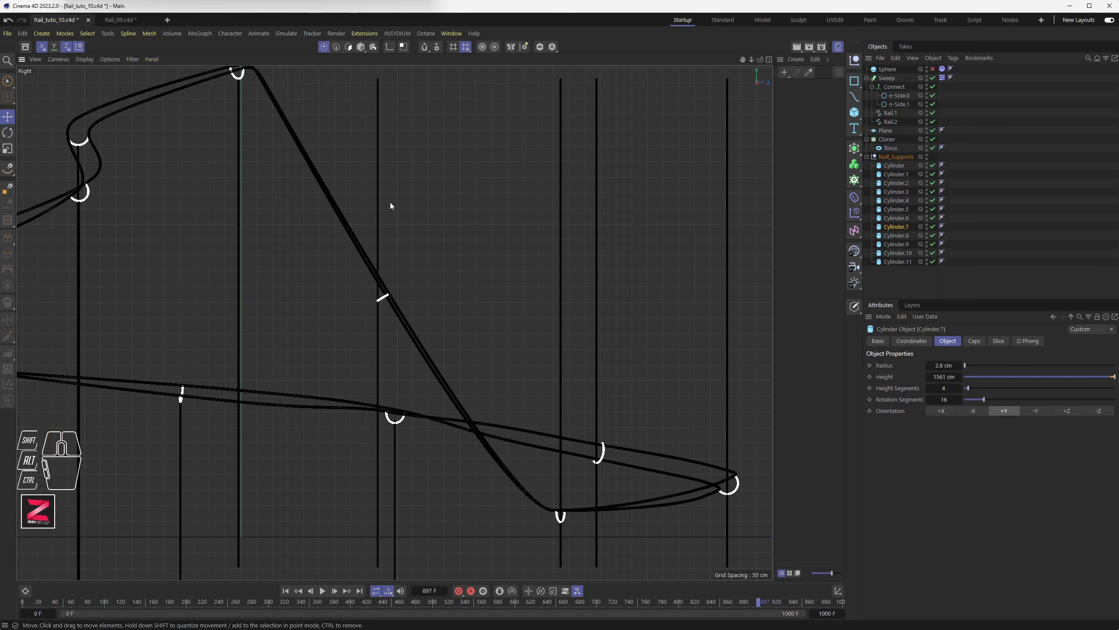
scroll(404, 423, "up", 10)
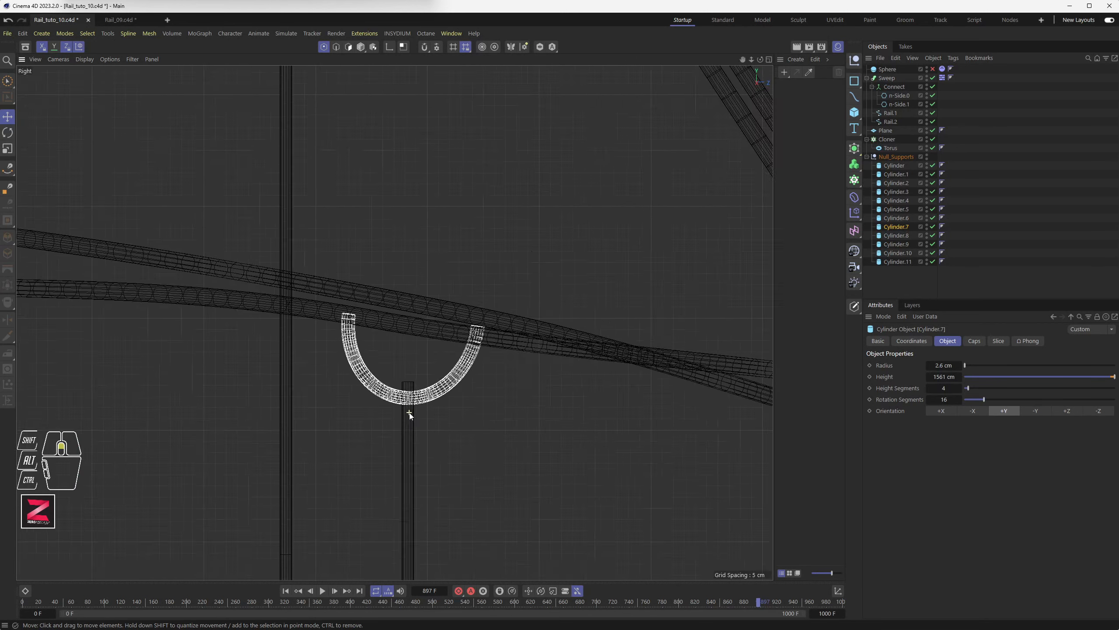
left_click_drag(407, 406, 410, 449)
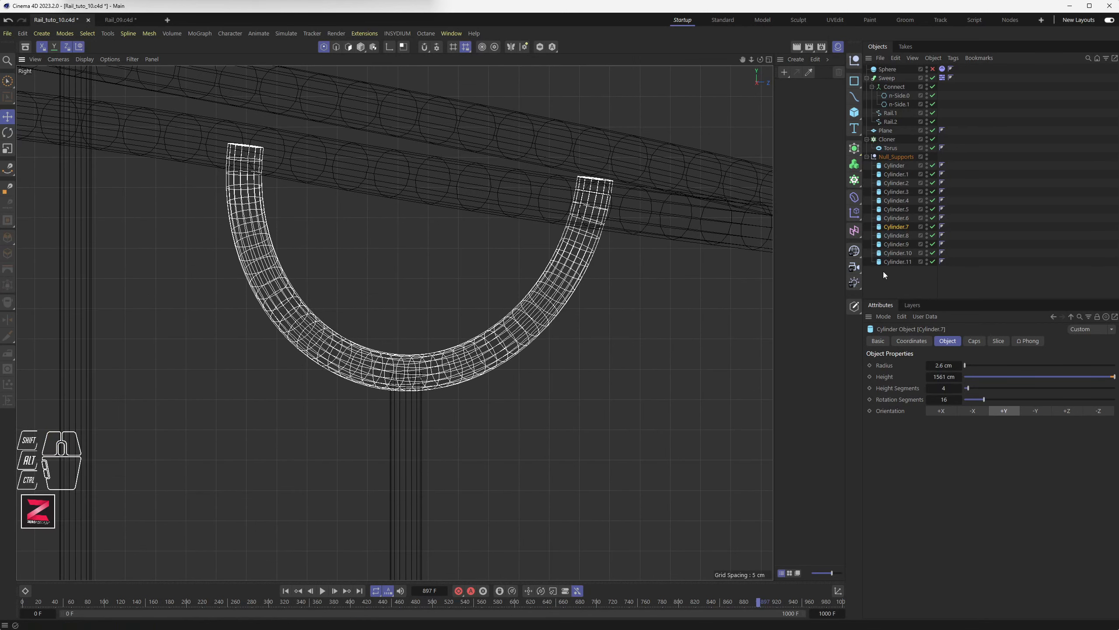
- Lower Cylinder.8 until its top ends inside the hooked arc between the track crossing and the low end turn
left_click(897, 235)
scroll(518, 264, "down", 10)
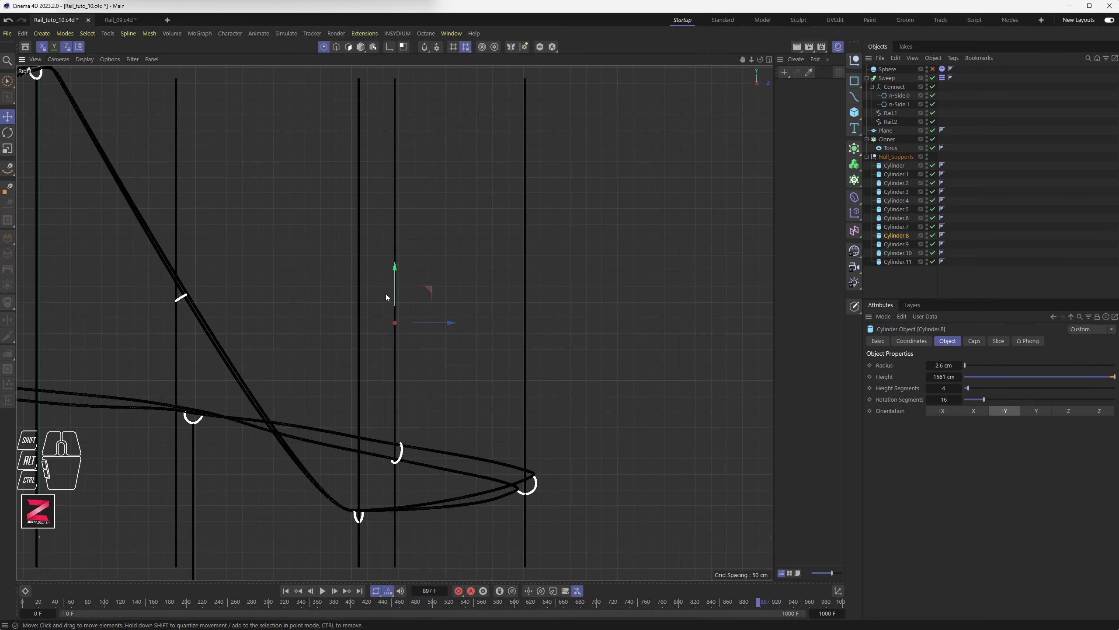
left_click_drag(397, 269, 410, 549)
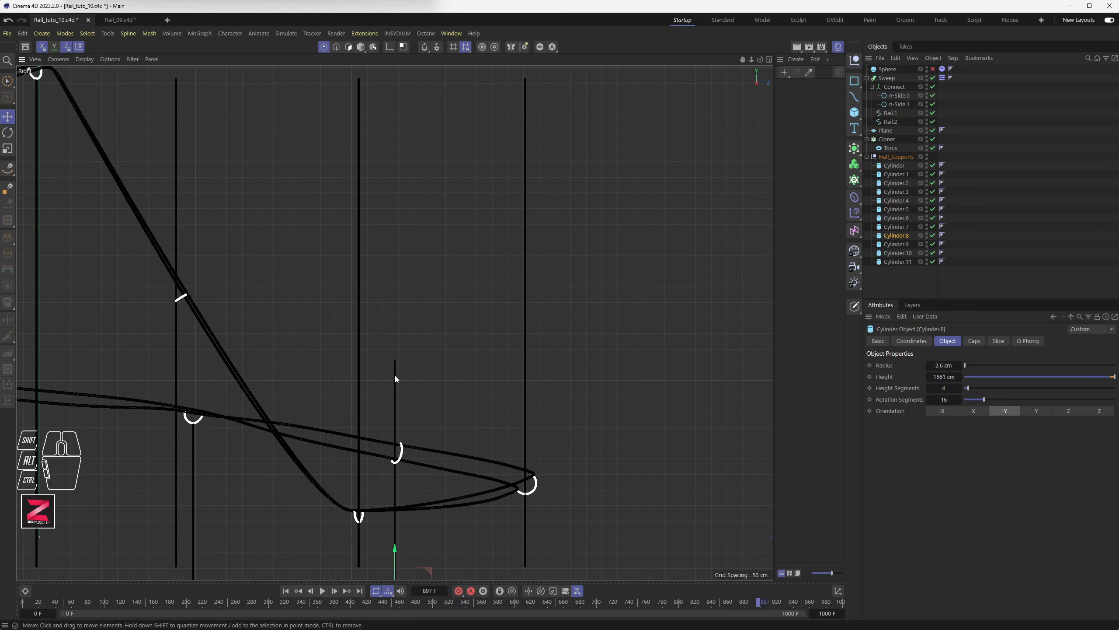
left_click_drag(395, 377, 389, 480)
scroll(397, 465, "up", 3)
scroll(397, 466, "up", 20)
- Lower Cylinder.9 until its top sits within the tube of the arc at the low end turn of the track
left_click(895, 244)
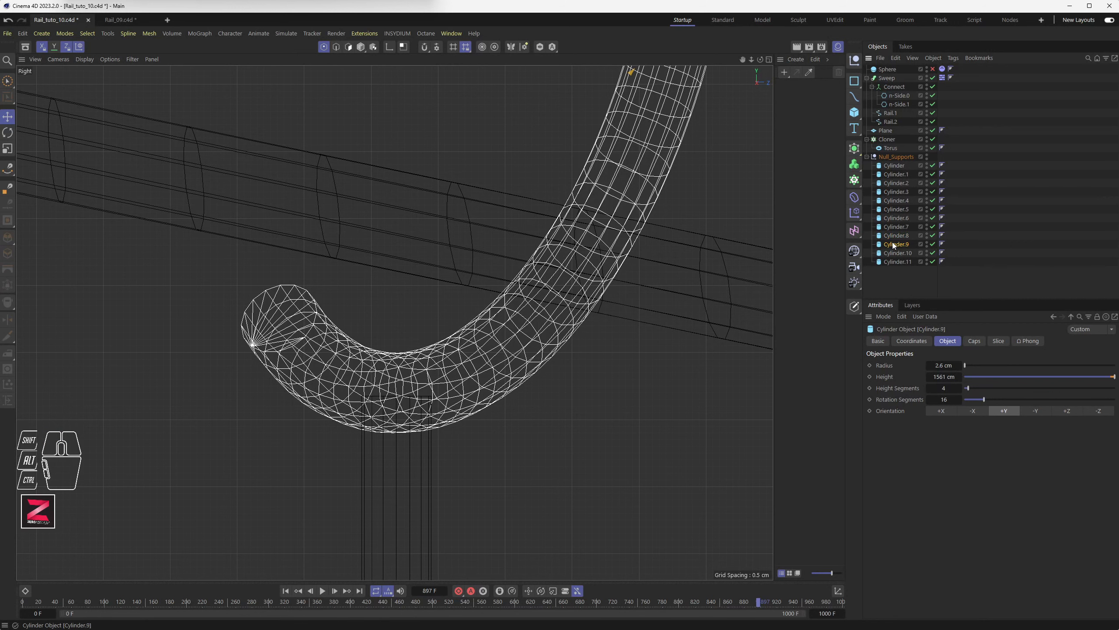
key("o")
left_click_drag(396, 267, 397, 578)
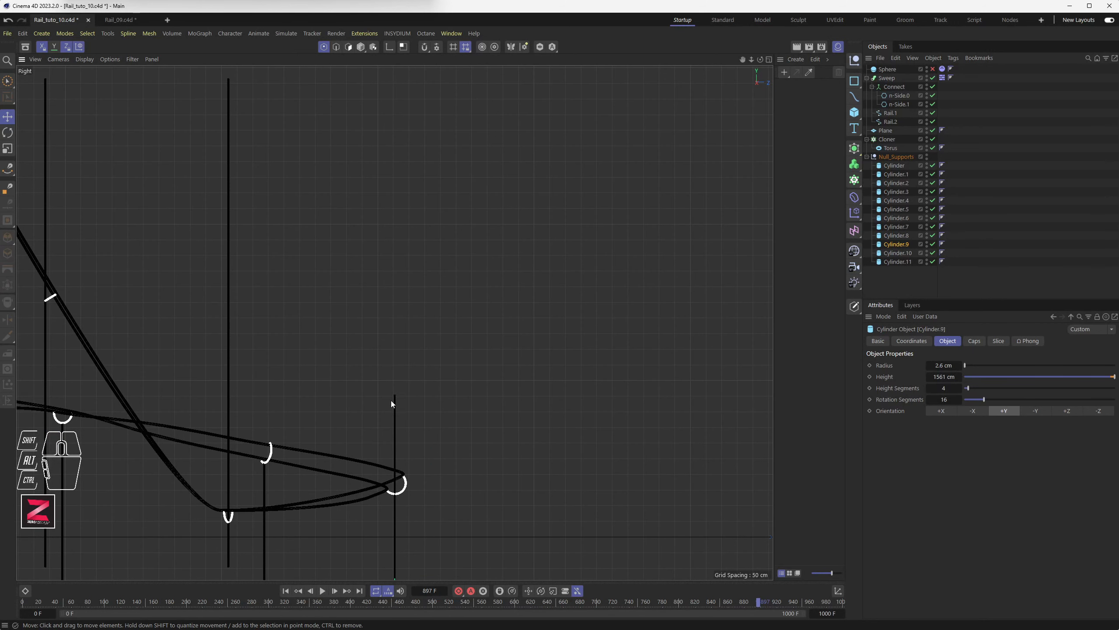
scroll(401, 502, "up", 2)
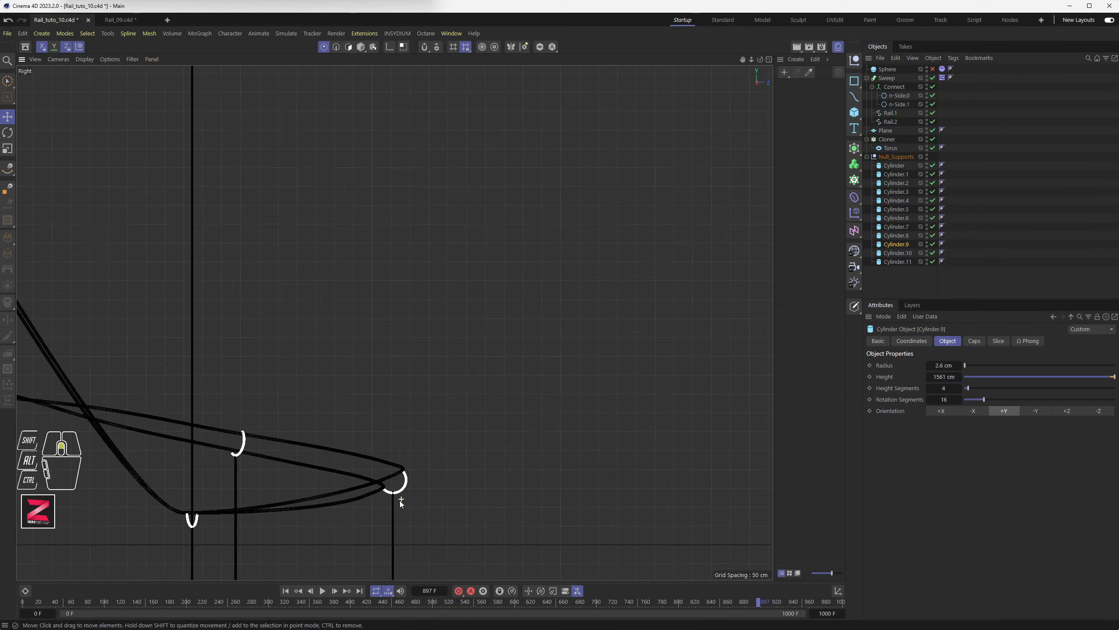
scroll(400, 501, "up", 10)
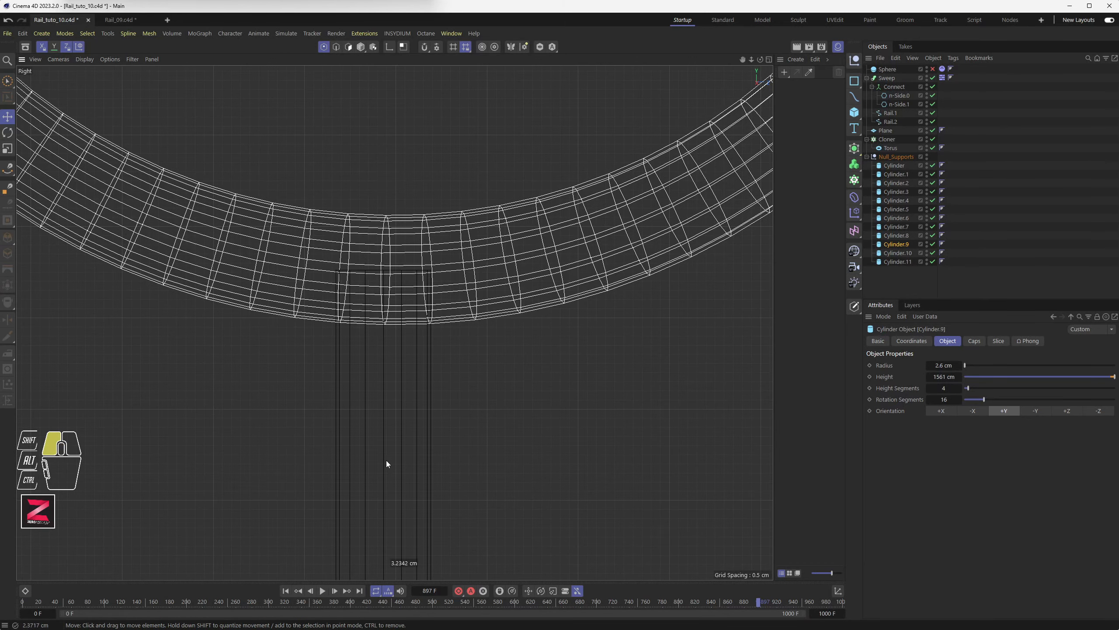
mouse_move(387, 461)
left_mouse_down()
mouse_move(391, 537)
mouse_move(391, 451)
left_mouse_up()
scroll(391, 452, "down", 5)
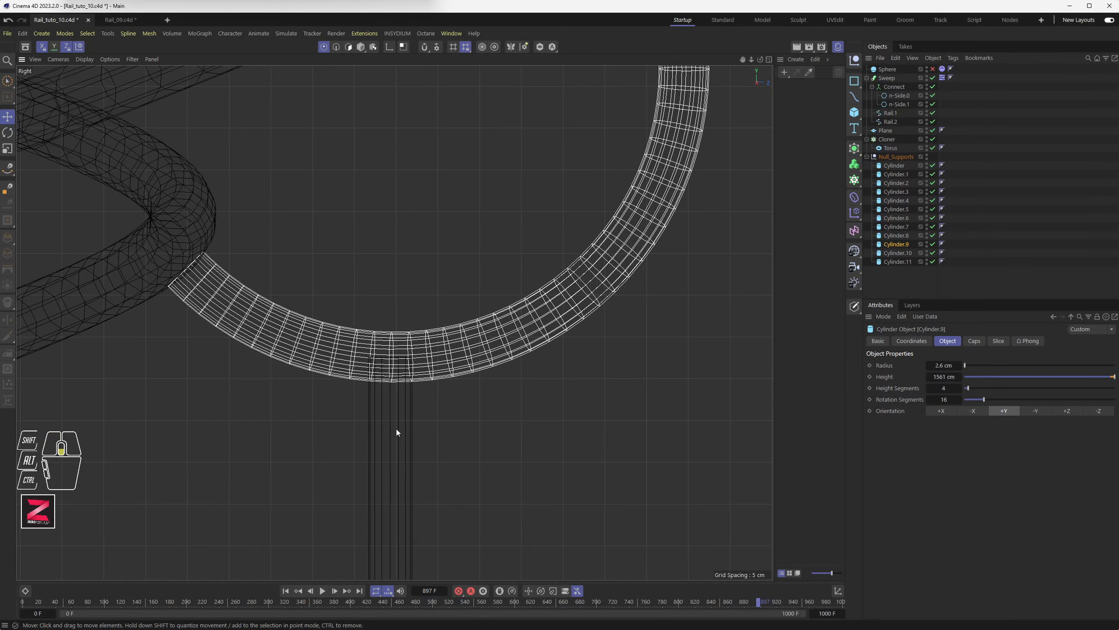
- Lower Cylinder.10 until its top ends inside the arc at the foot of the steep drop
scroll(396, 429, "down", 3)
left_click(898, 253)
key("o")
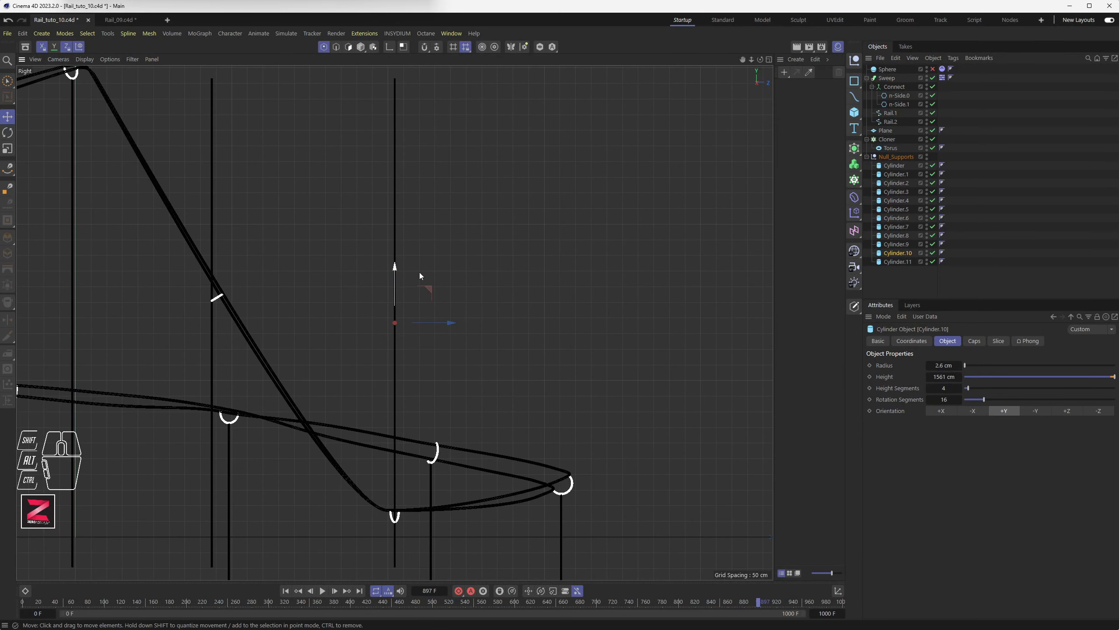
scroll(403, 267, "down", 3)
left_click_drag(403, 257, 441, 360)
scroll(398, 391, "up", 8)
- Lower Cylinder.11 until its top ends inside the base of the tilted arc midway down the steep drop
left_click(899, 261)
key("o")
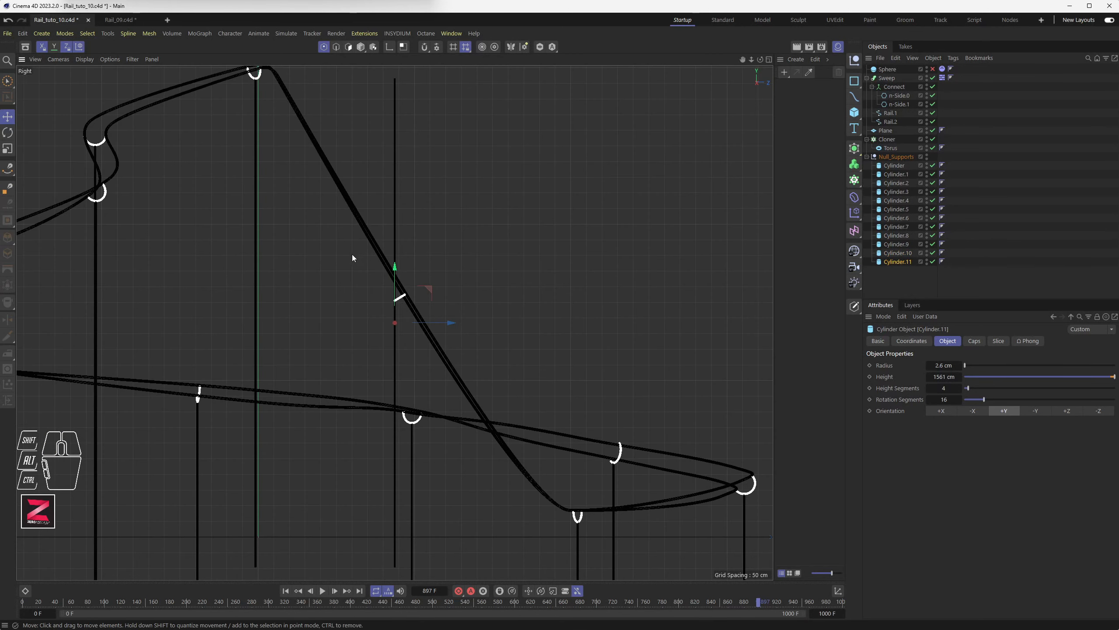
scroll(395, 300, "up", 8)
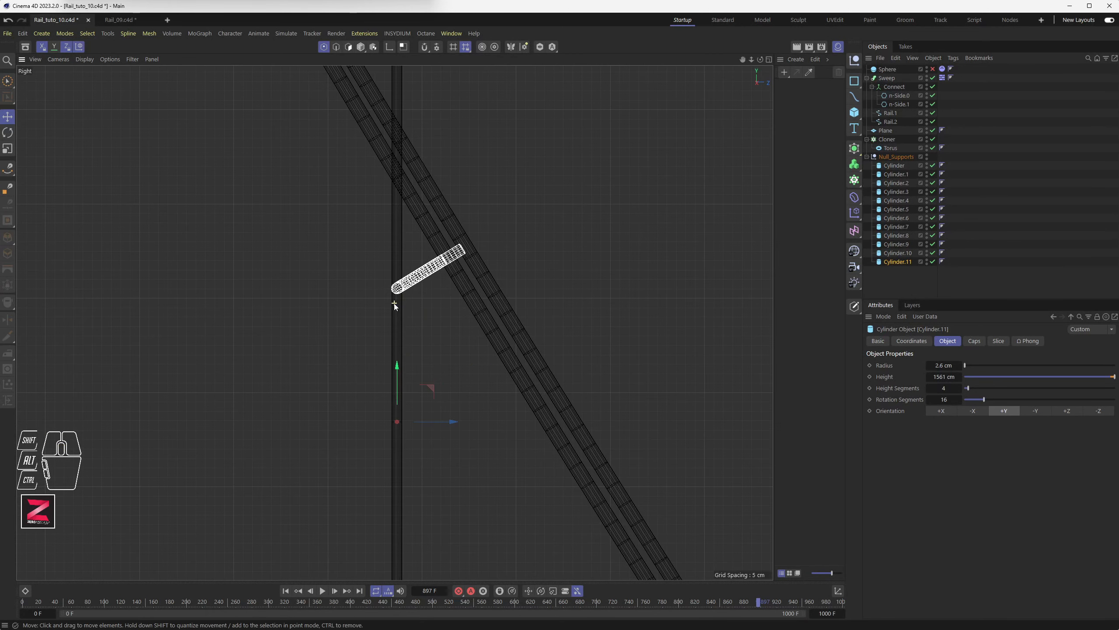
left_click_drag(397, 317, 404, 507)
left_click_drag(400, 128, 400, 242)
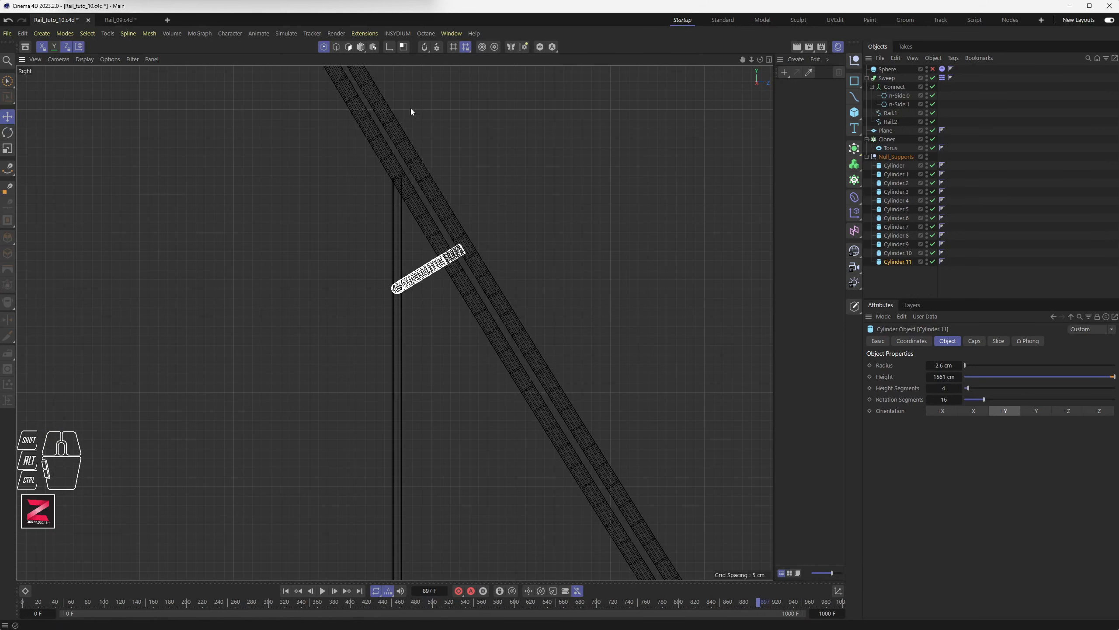
left_click_drag(397, 187, 397, 300)
scroll(394, 282, "up", 2)
scroll(393, 277, "up", 4)
left_click_drag(395, 364, 399, 433)
- Return to a single perspective view of the track and set its display to shading without wireframe lines
scroll(411, 370, "down", 8)
scroll(423, 273, "down", 5)
middle_click(361, 238)
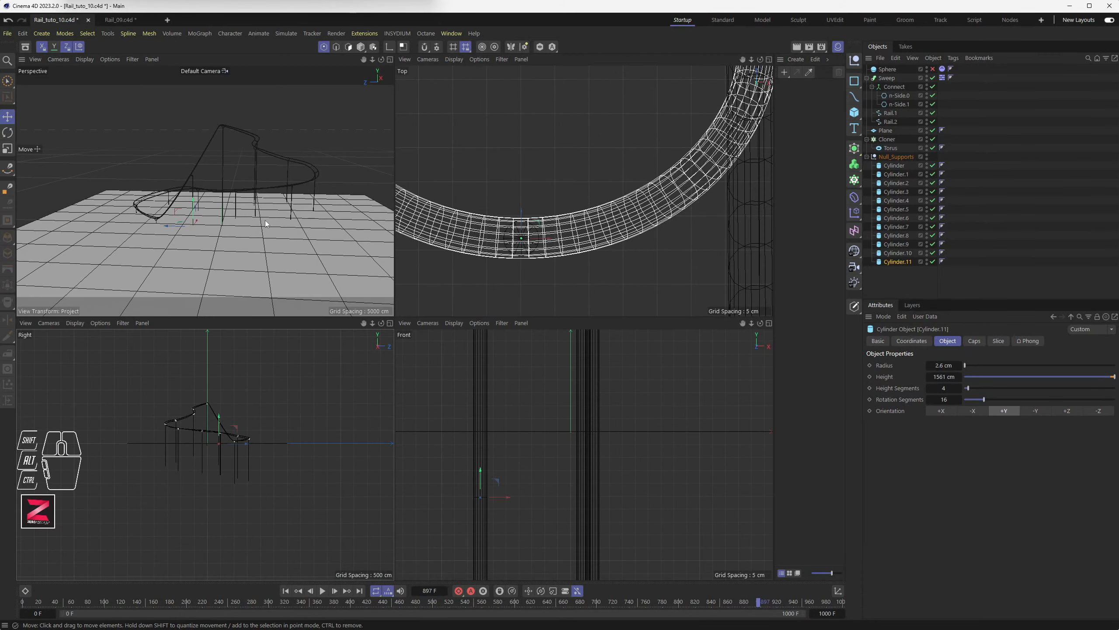
middle_click(243, 210)
left_click_drag(423, 283, 623, 335, "alt")
left_click_drag(388, 351, 124, 112, "alt")
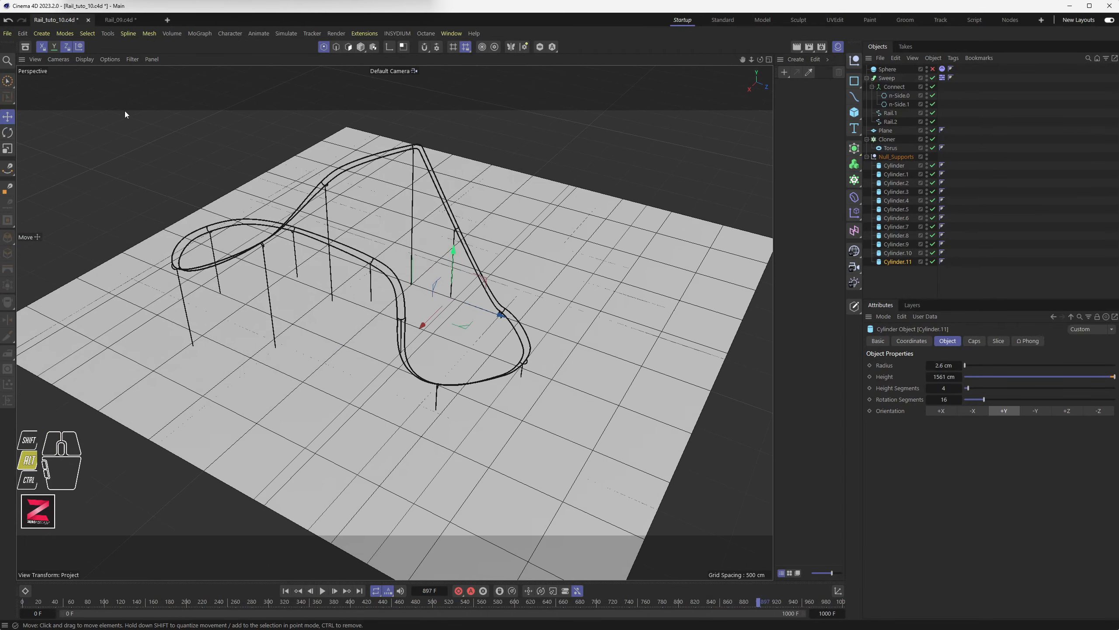
left_click(131, 60)
mouse_move(110, 59)
left_click_drag(113, 143, 127, 222)
scroll(348, 351, "up", 10)
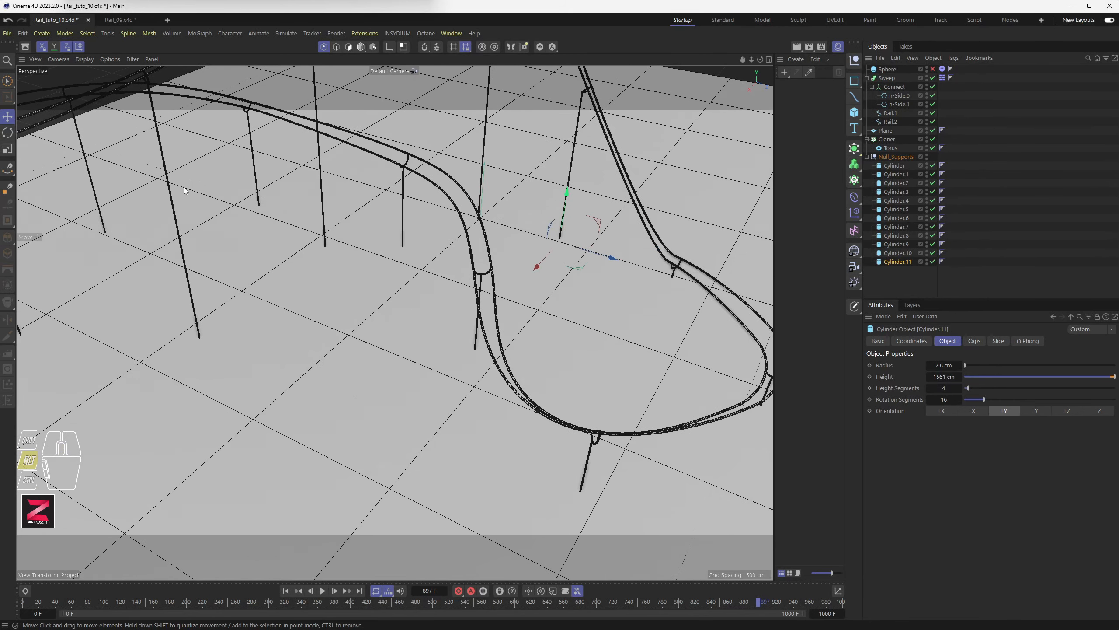
left_click(83, 60)
left_click(90, 89)
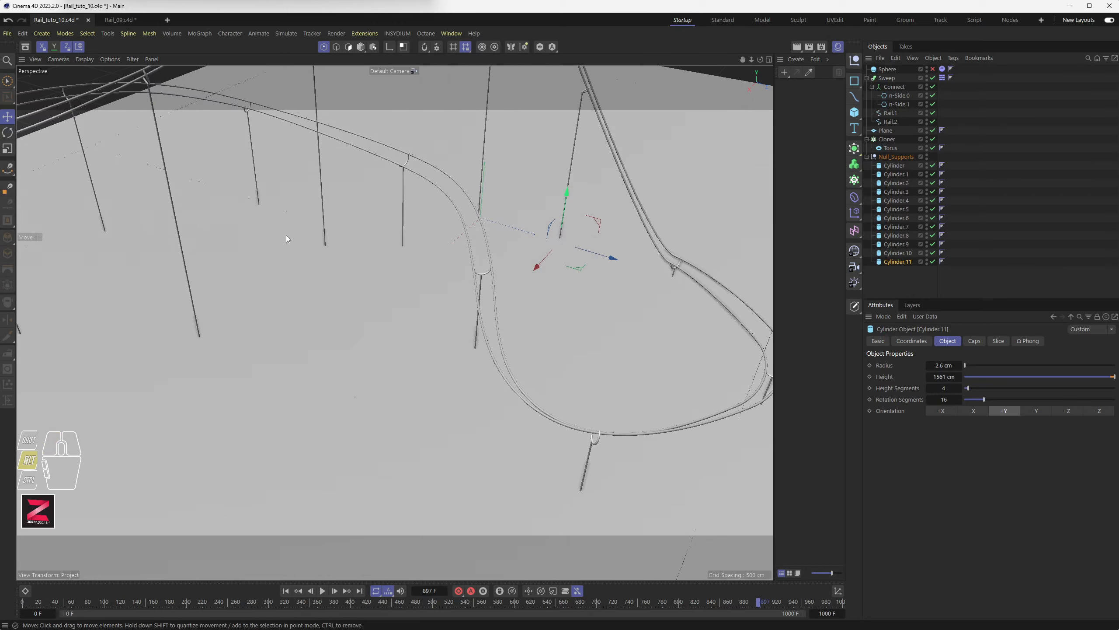
- Inspect the supports from several angles, checking where the posts meet the ground plane and join the arcs
left_click_drag(286, 234, 403, 333, "alt")
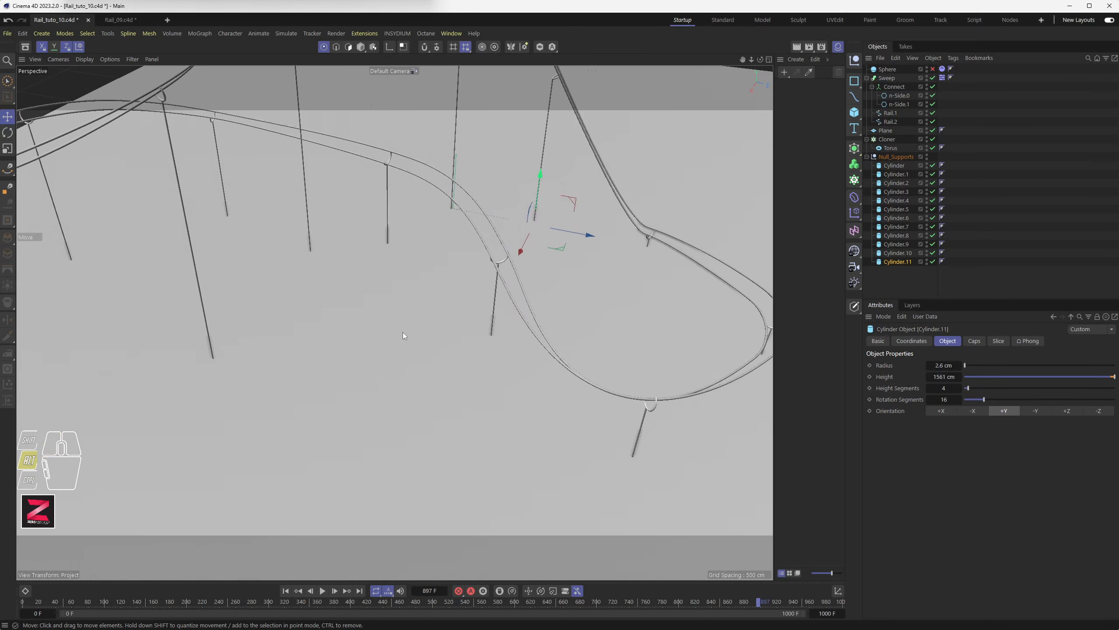
scroll(492, 328, "up", 10)
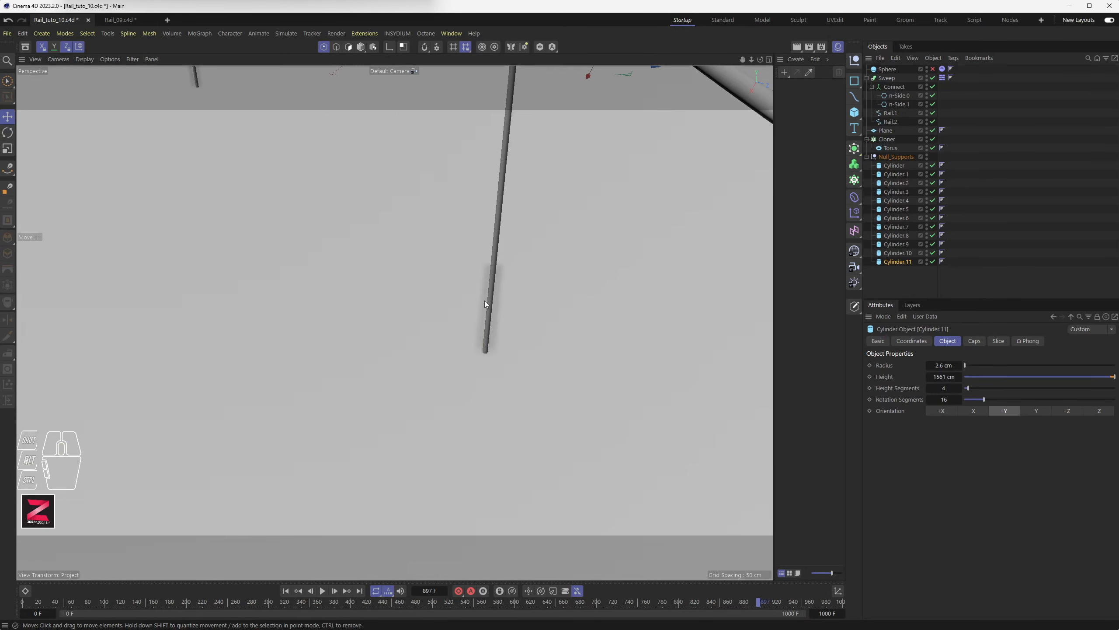
scroll(486, 304, "down", 10)
left_click_drag(485, 289, 415, 276, "alt")
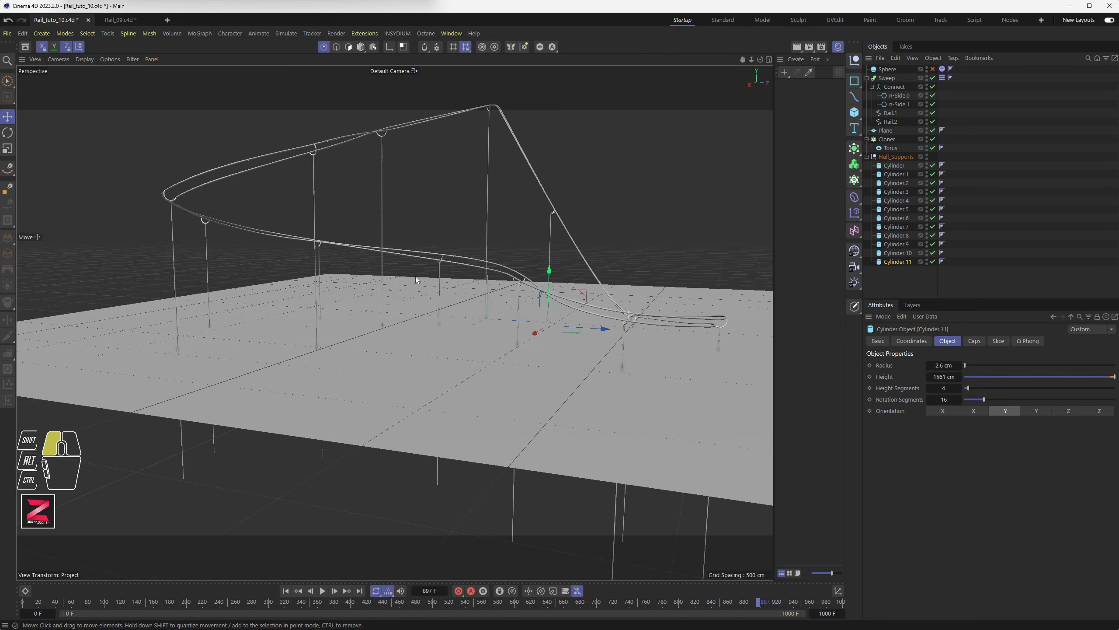
scroll(544, 215, "up", 10)
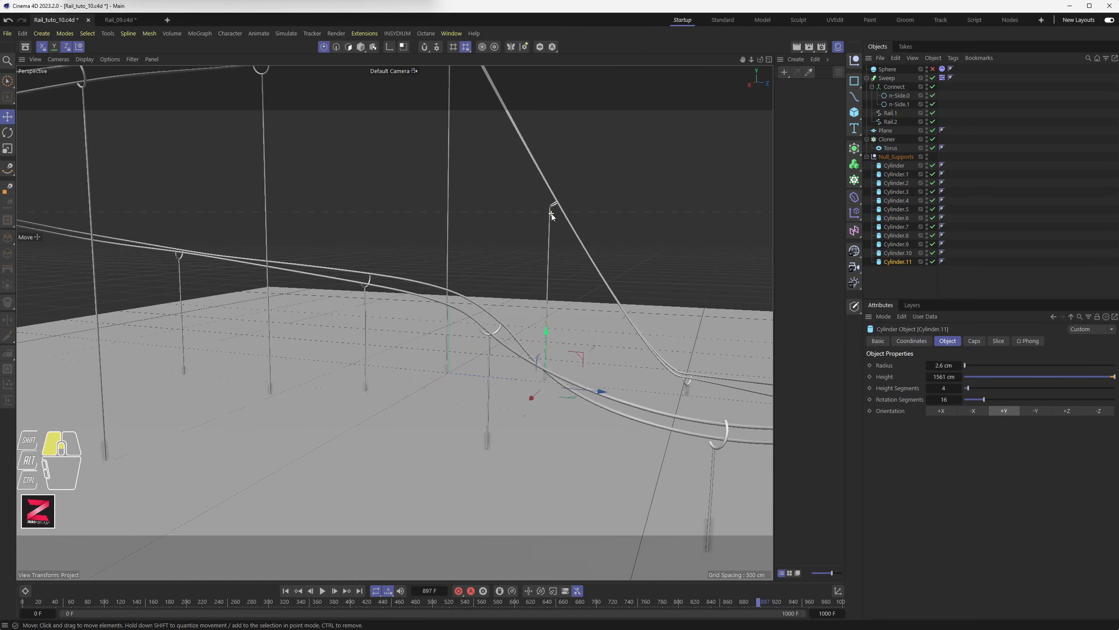
scroll(550, 207, "up", 6)
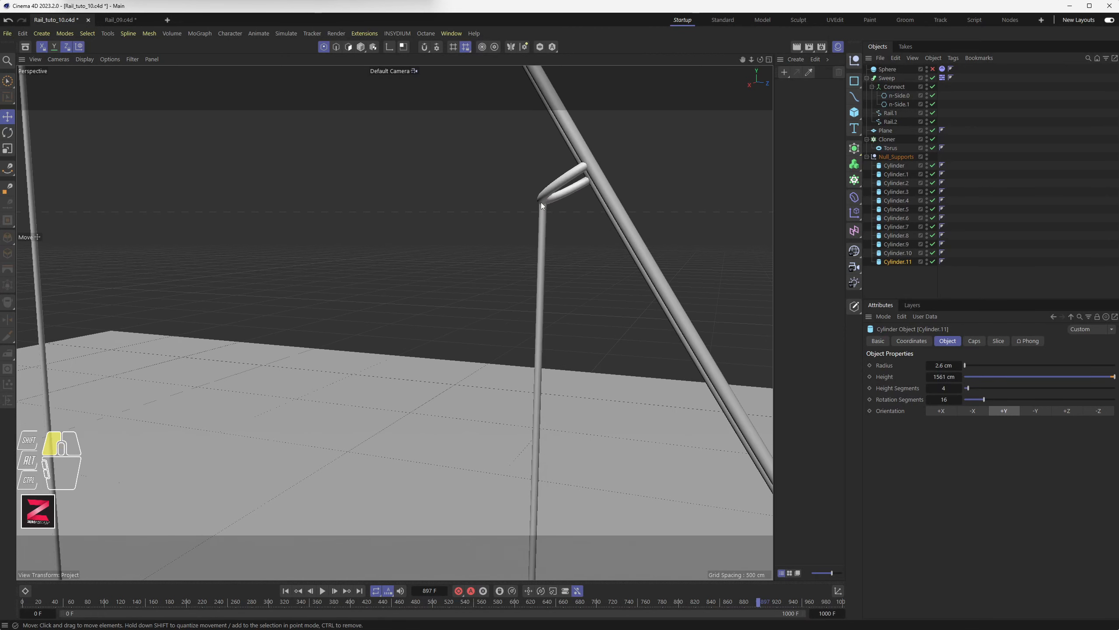
left_click_drag(539, 218, 610, 329, "alt")
scroll(611, 326, "down", 5, "alt")
middle_click_drag(578, 378, 516, 311, "alt")
mouse_move(364, 382)
middle_mouse_down("alt")
mouse_move(448, 378)
mouse_move(370, 377)
middle_mouse_up("alt")
left_click_drag(370, 378, 389, 354, "alt")
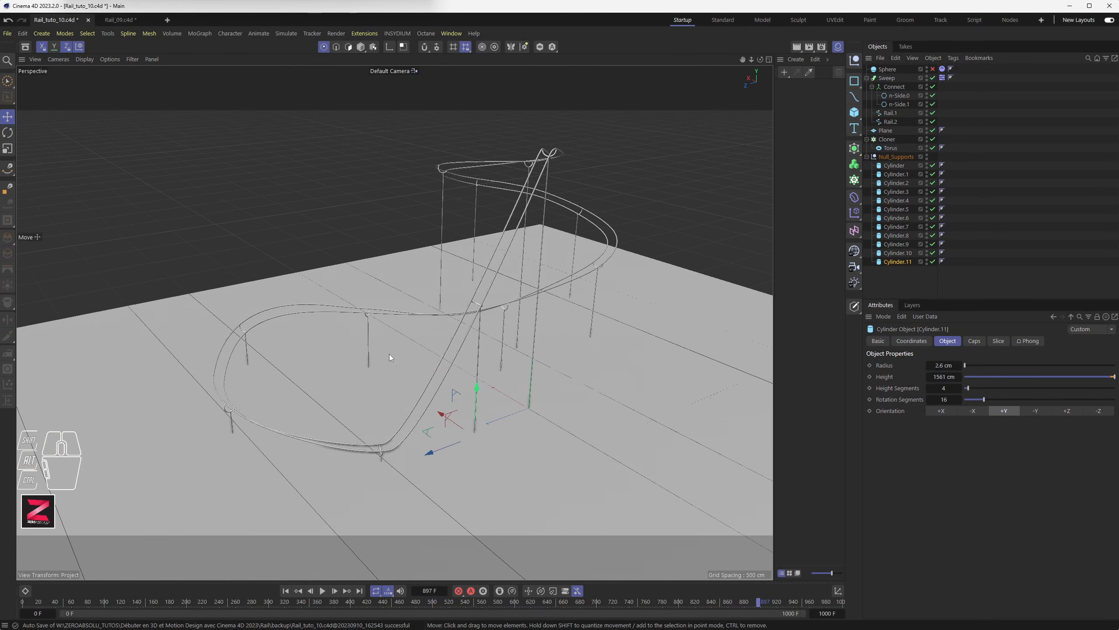